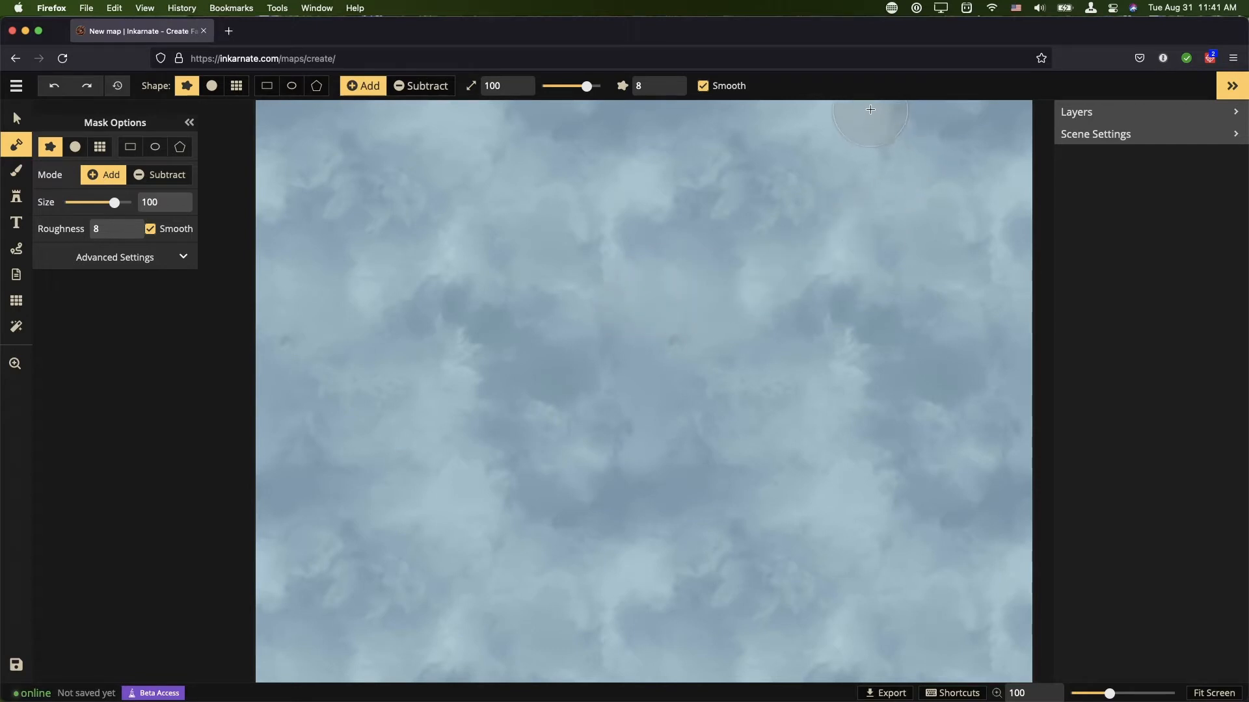
# Step: Paint a large landmass over the western part of the map with the Add mask brush at size 100
pyautogui.moveTo(658, 114)
pyautogui.mouseDown()
pyautogui.moveTo(822, 169)
pyautogui.moveTo(859, 240)
pyautogui.moveTo(823, 394)
pyautogui.moveTo(735, 503)
pyautogui.moveTo(615, 562)
pyautogui.moveTo(480, 588)
pyautogui.moveTo(345, 555)
pyautogui.moveTo(271, 504)
pyautogui.moveTo(242, 462)
pyautogui.moveTo(272, 329)
pyautogui.moveTo(272, 154)
pyautogui.moveTo(255, 113)
pyautogui.moveTo(441, 119)
pyautogui.moveTo(640, 104)
pyautogui.moveTo(672, 119)
pyautogui.moveTo(422, 152)
pyautogui.mouseUp()
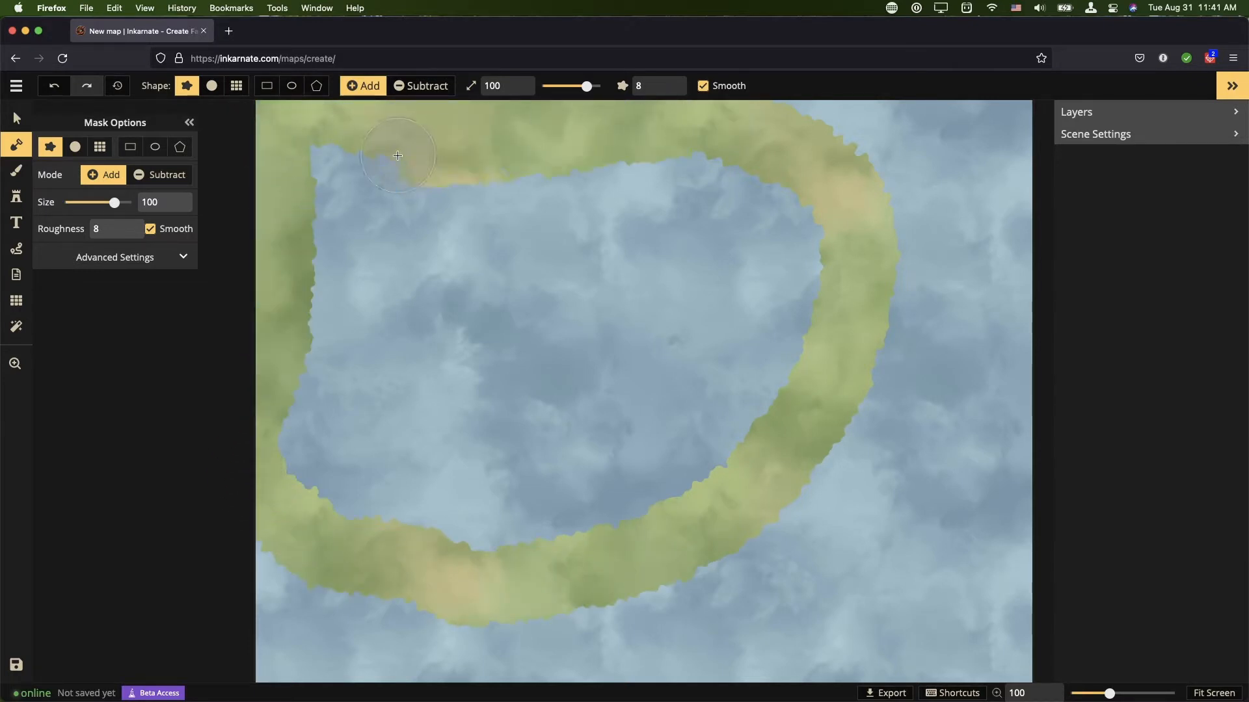
pyautogui.scroll(5, 446, 362)
pyautogui.moveTo(339, 175)
pyautogui.mouseDown()
pyautogui.moveTo(833, 301)
pyautogui.moveTo(467, 229)
pyautogui.moveTo(419, 423)
pyautogui.moveTo(222, 555)
pyautogui.mouseUp()
# Step: Switch the mask brush to Subtract and carve a hooked bay into the eastern coast and a channel across the north
pyautogui.click(160, 175)
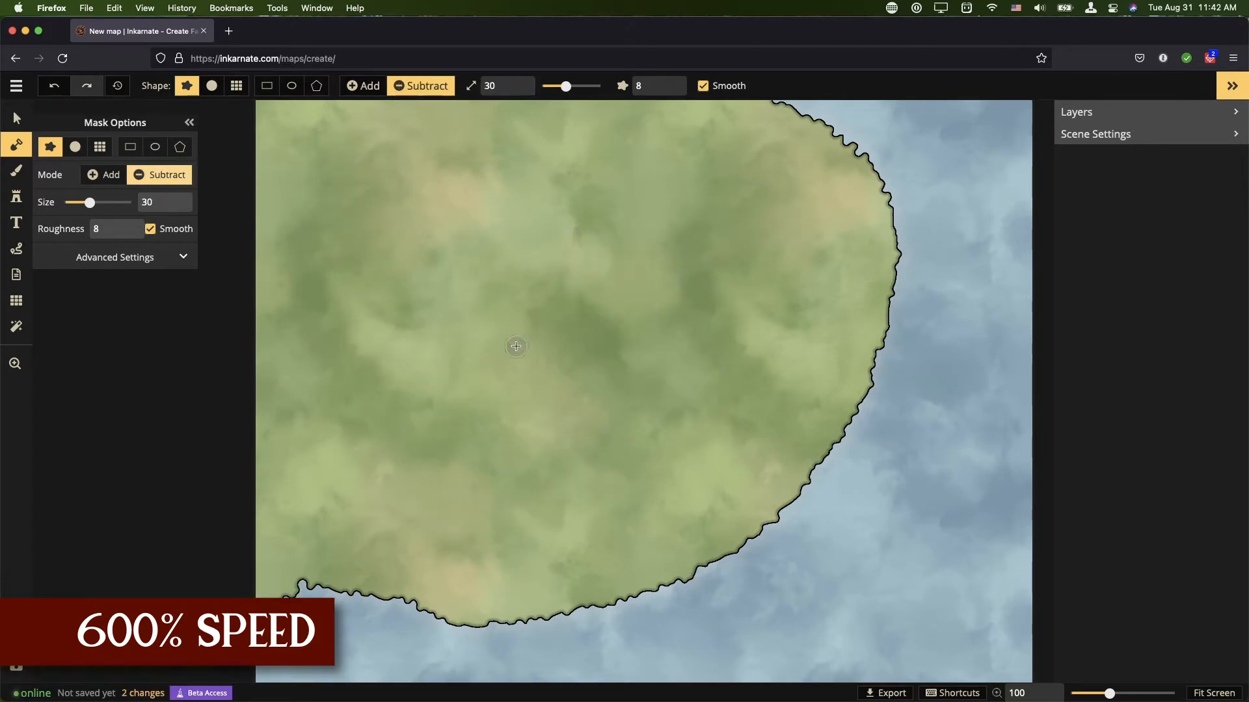
pyautogui.scroll(4, 830, 334)
pyautogui.scroll(1, 894, 315)
pyautogui.moveTo(894, 325)
pyautogui.mouseDown()
pyautogui.moveTo(601, 431)
pyautogui.moveTo(708, 394)
pyautogui.moveTo(878, 405)
pyautogui.moveTo(784, 381)
pyautogui.moveTo(826, 402)
pyautogui.moveTo(774, 454)
pyautogui.moveTo(660, 475)
pyautogui.moveTo(721, 429)
pyautogui.moveTo(791, 416)
pyautogui.mouseUp()
pyautogui.moveTo(889, 374)
pyautogui.mouseDown()
pyautogui.moveTo(856, 410)
pyautogui.moveTo(681, 427)
pyautogui.moveTo(768, 400)
pyautogui.moveTo(704, 352)
pyautogui.moveTo(690, 301)
pyautogui.moveTo(710, 386)
pyautogui.moveTo(666, 449)
pyautogui.moveTo(660, 423)
pyautogui.mouseUp()
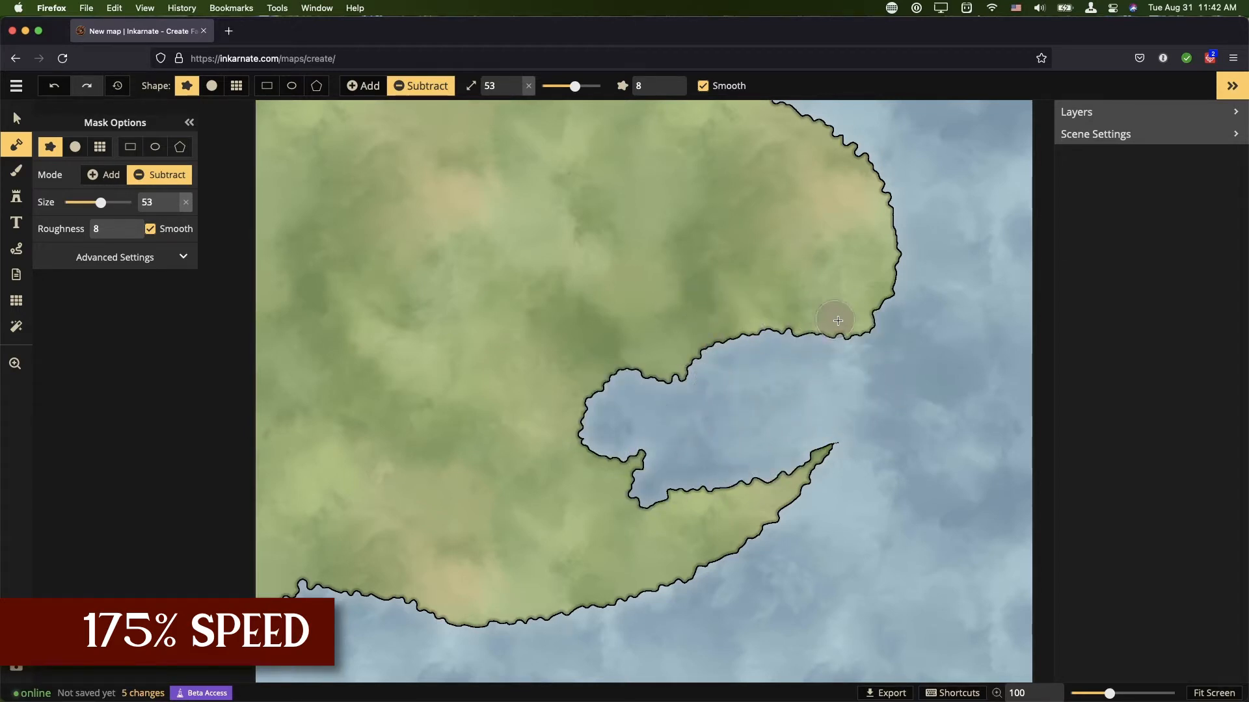
pyautogui.moveTo(865, 250)
pyautogui.mouseDown()
pyautogui.moveTo(803, 257)
pyautogui.moveTo(640, 234)
pyautogui.moveTo(572, 197)
pyautogui.moveTo(489, 220)
pyautogui.moveTo(417, 209)
pyautogui.moveTo(350, 174)
pyautogui.moveTo(237, 168)
pyautogui.mouseUp()
# Step: Shrink the subtract brush and cut the eastern headlands into small islands and narrow inlets
pyautogui.press(']')
pyautogui.press(']')
pyautogui.press(']')
pyautogui.press(']')
pyautogui.press(']')
pyautogui.press('[')
pyautogui.press('[')
pyautogui.press('[')
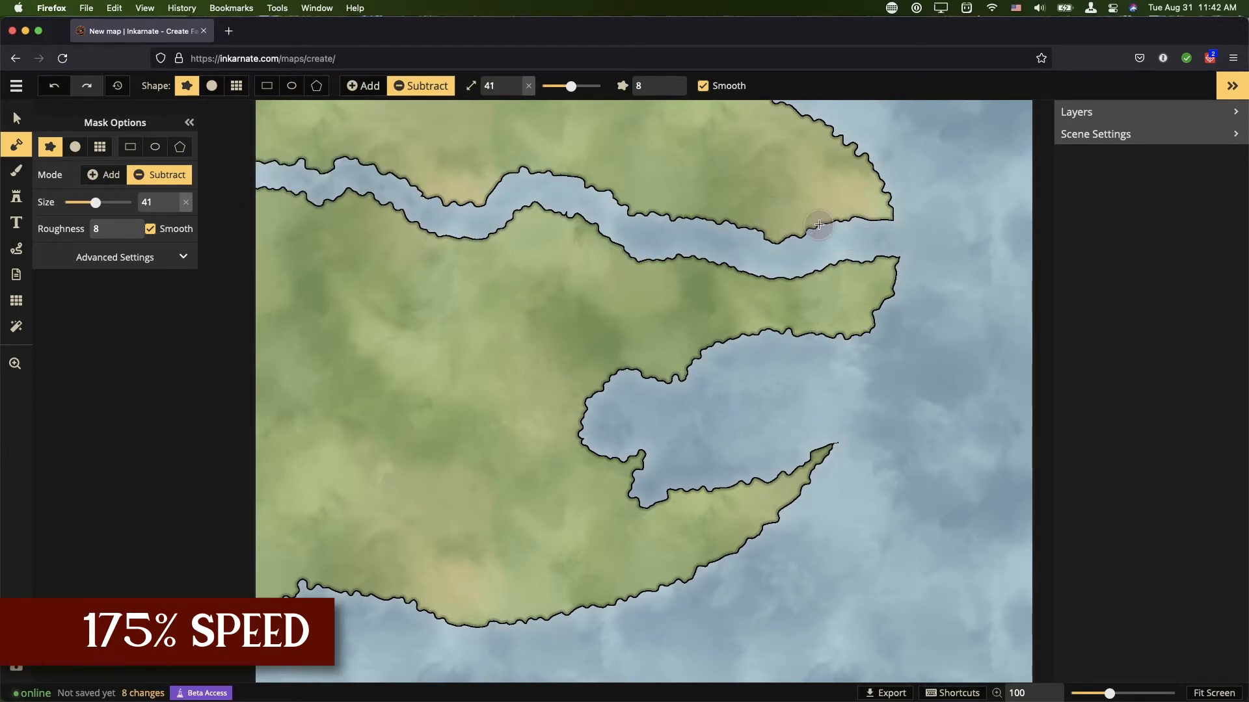
pyautogui.moveTo(870, 307); pyautogui.dragTo(872, 305)
pyautogui.moveTo(802, 228); pyautogui.dragTo(845, 133)
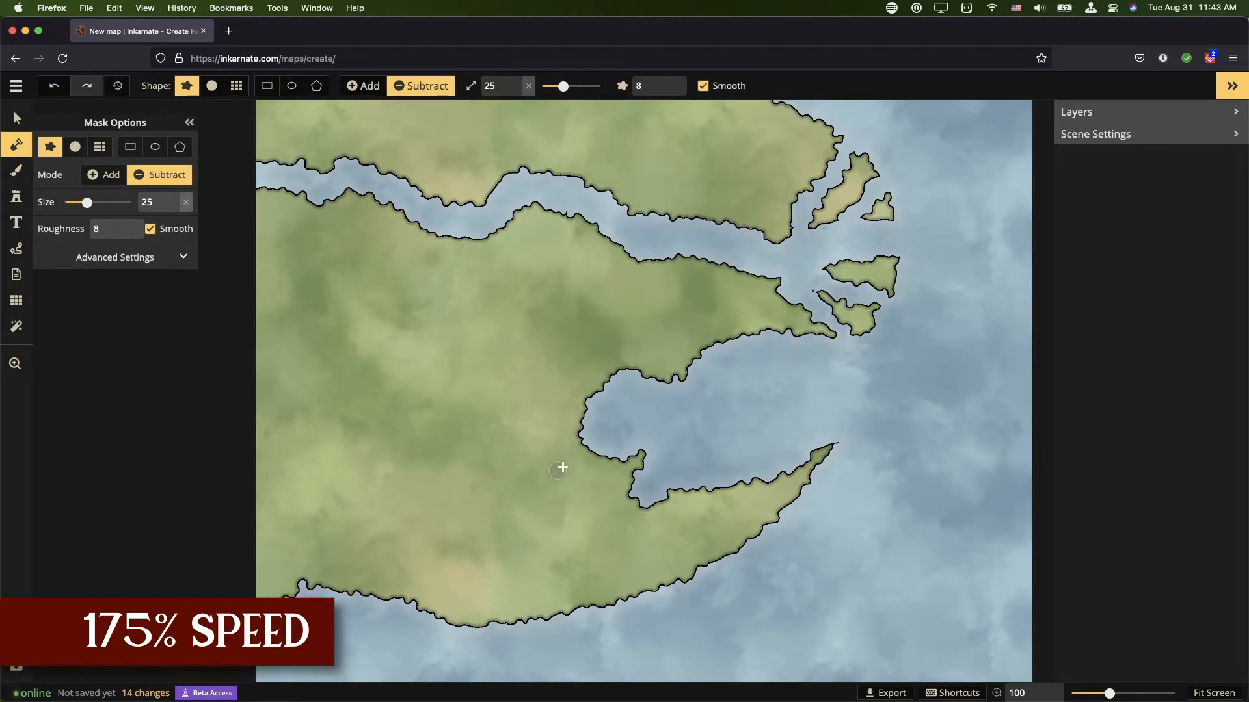
# Step: Open the Stamp tool's catalog, choose Medium Blue Blocks, and stamp several blue city blocks on the northern land
pyautogui.click(16, 196)
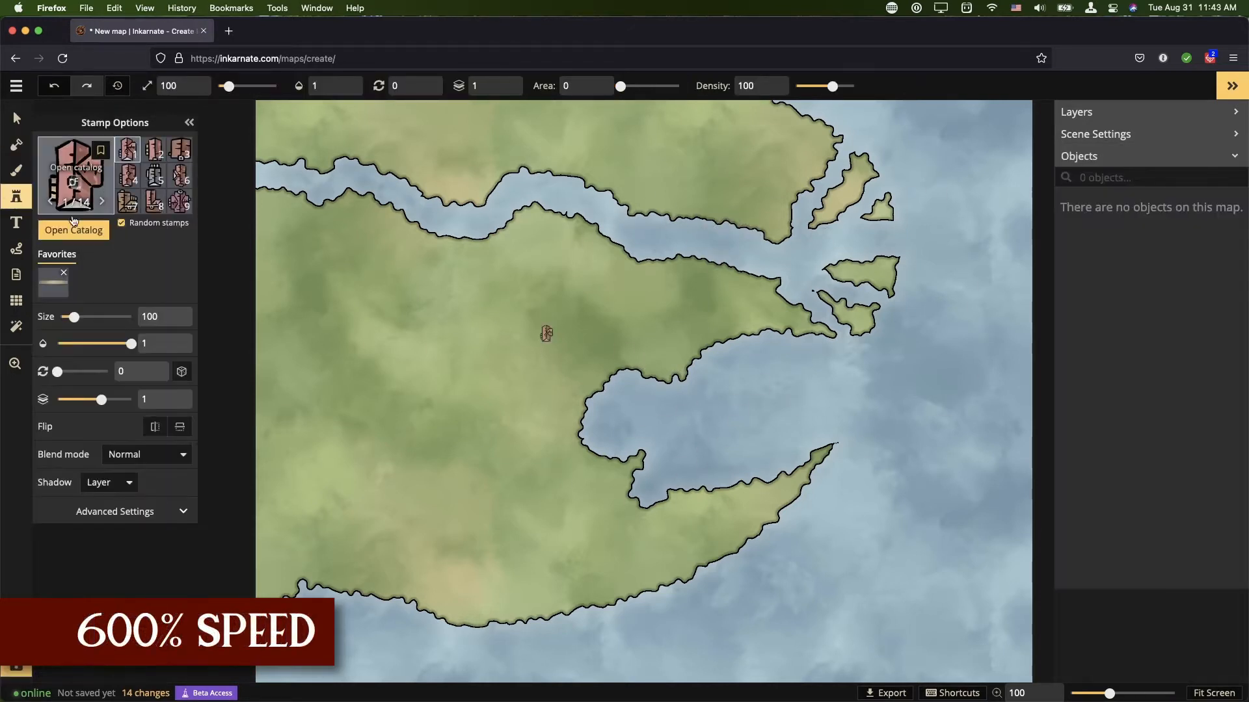
pyautogui.click(74, 188)
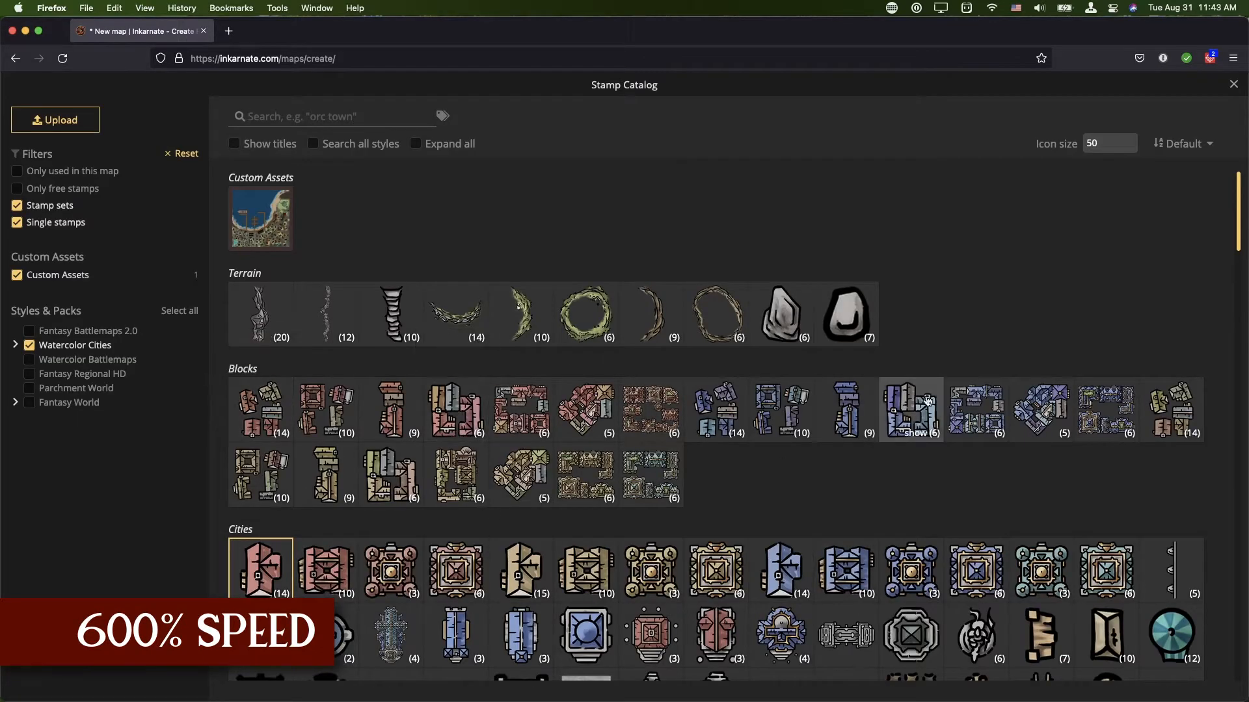
pyautogui.click(927, 399)
pyautogui.click(539, 252)
pyautogui.click(486, 272)
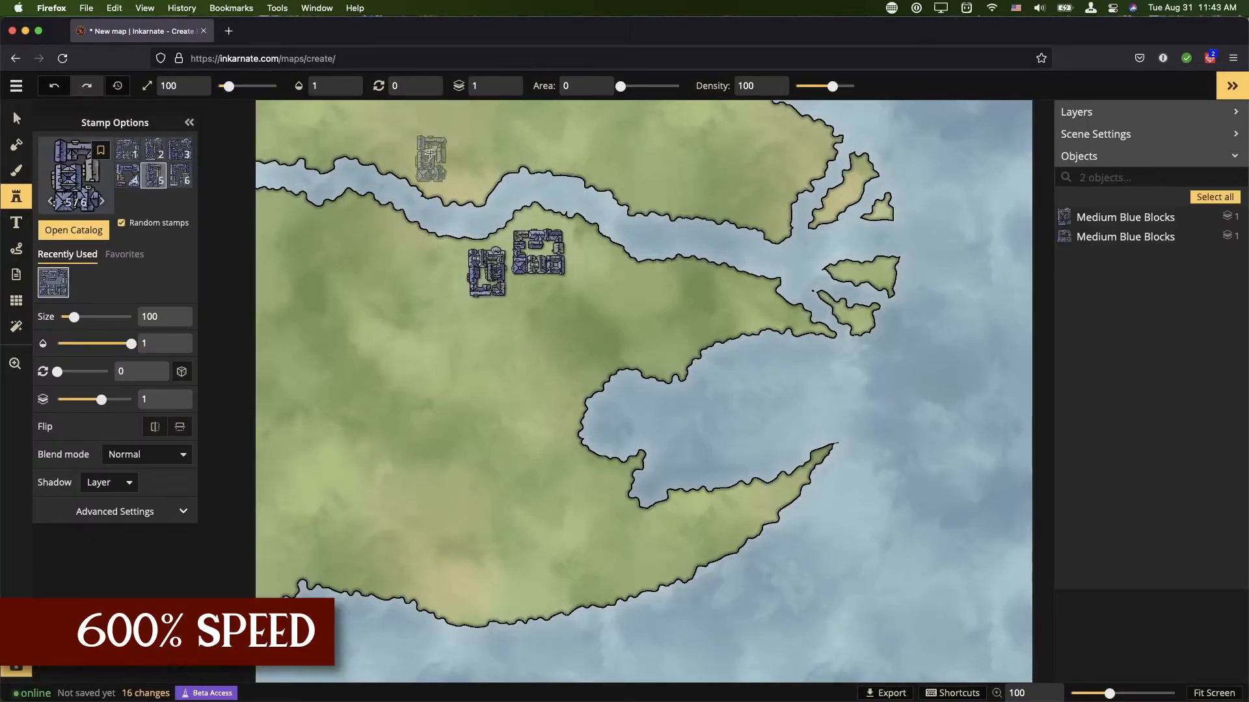
pyautogui.click(467, 141)
pyautogui.click(513, 134)
pyautogui.click(589, 285)
# Step: Choose Medium Red Noble Blocks and stamp red noble blocks around and between the blue blocks
pyautogui.click(74, 230)
pyautogui.click(443, 323)
pyautogui.click(422, 282)
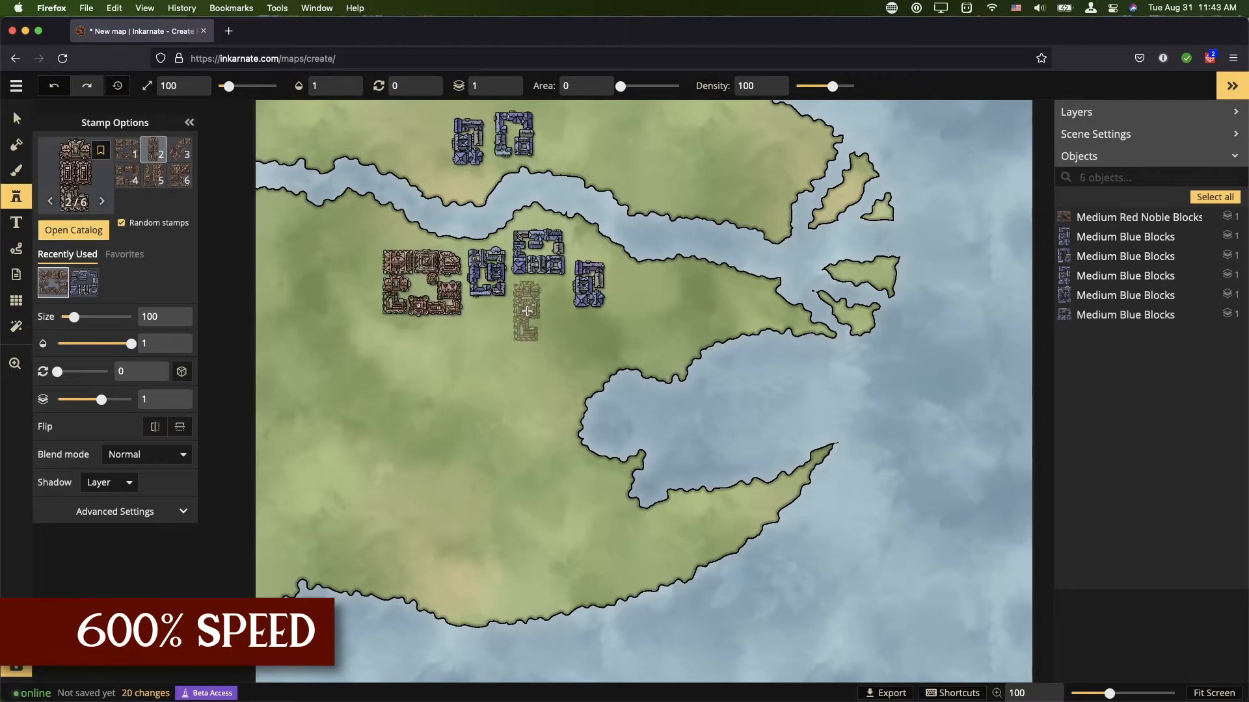
pyautogui.click(527, 311)
pyautogui.click(578, 357)
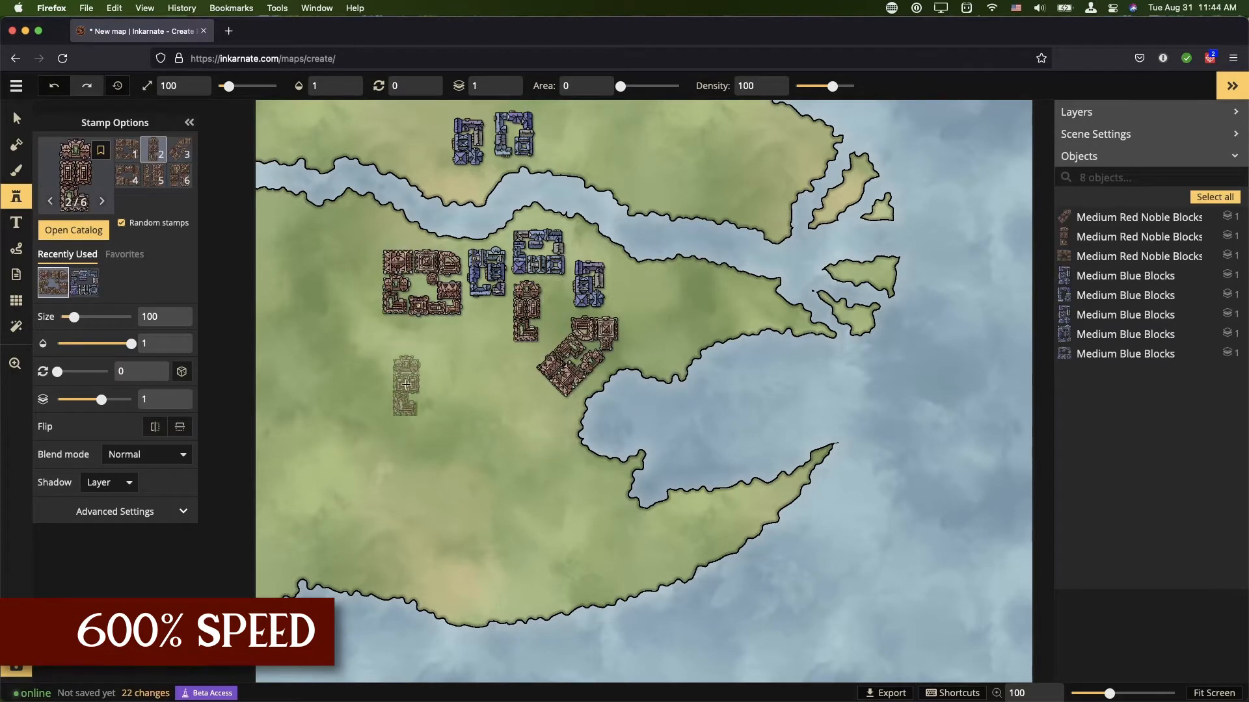
pyautogui.click(406, 385)
pyautogui.click(576, 130)
# Step: Reselect the blue stamps, adjust the rotation angle, and stamp blue rows near the city center and northern shore
pyautogui.scroll(1, 455, 390)
pyautogui.click(85, 282)
pyautogui.moveTo(57, 372)
pyautogui.mouseDown()
pyautogui.moveTo(72, 371)
pyautogui.moveTo(57, 371)
pyautogui.mouseUp()
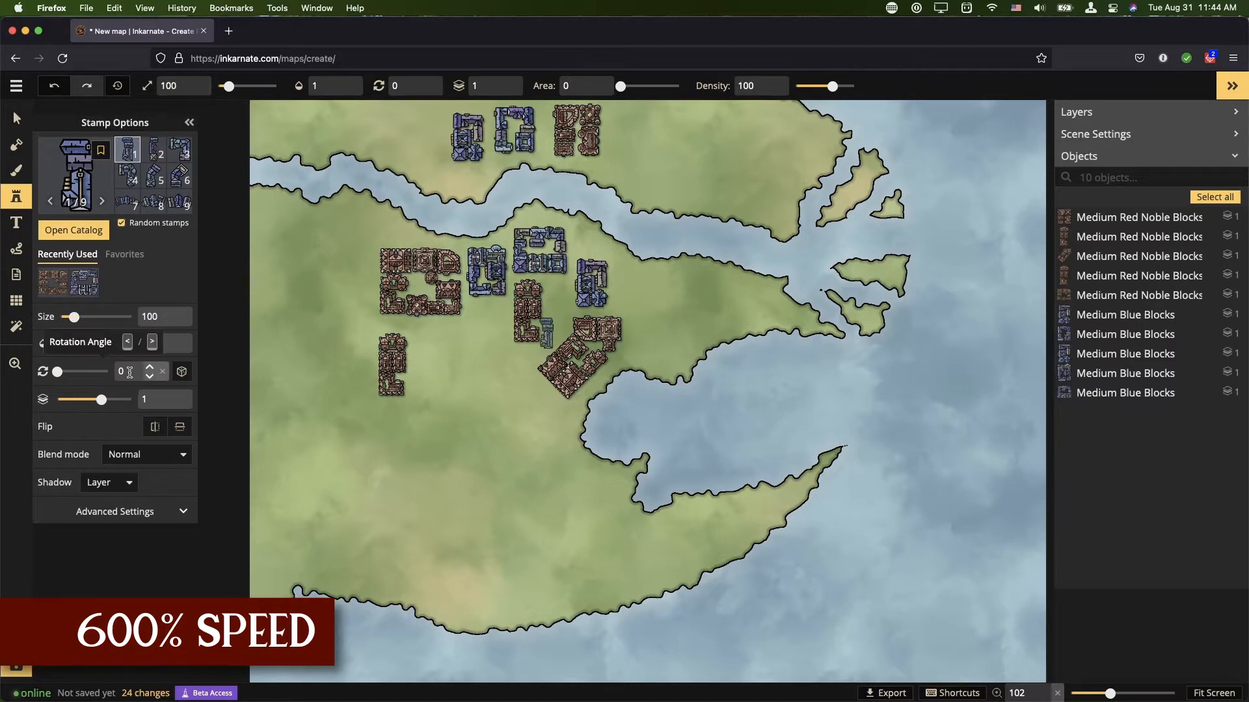
pyautogui.click(474, 390)
pyautogui.click(484, 324)
# Step: Pick Angled Yellow Blocks from the catalog and stamp one near the middle of the city
pyautogui.click(73, 230)
pyautogui.click(520, 475)
pyautogui.click(449, 374)
# Step: Pick Small Yellow Clusters from the catalog and stamp a scattering of them across the western district
pyautogui.click(73, 231)
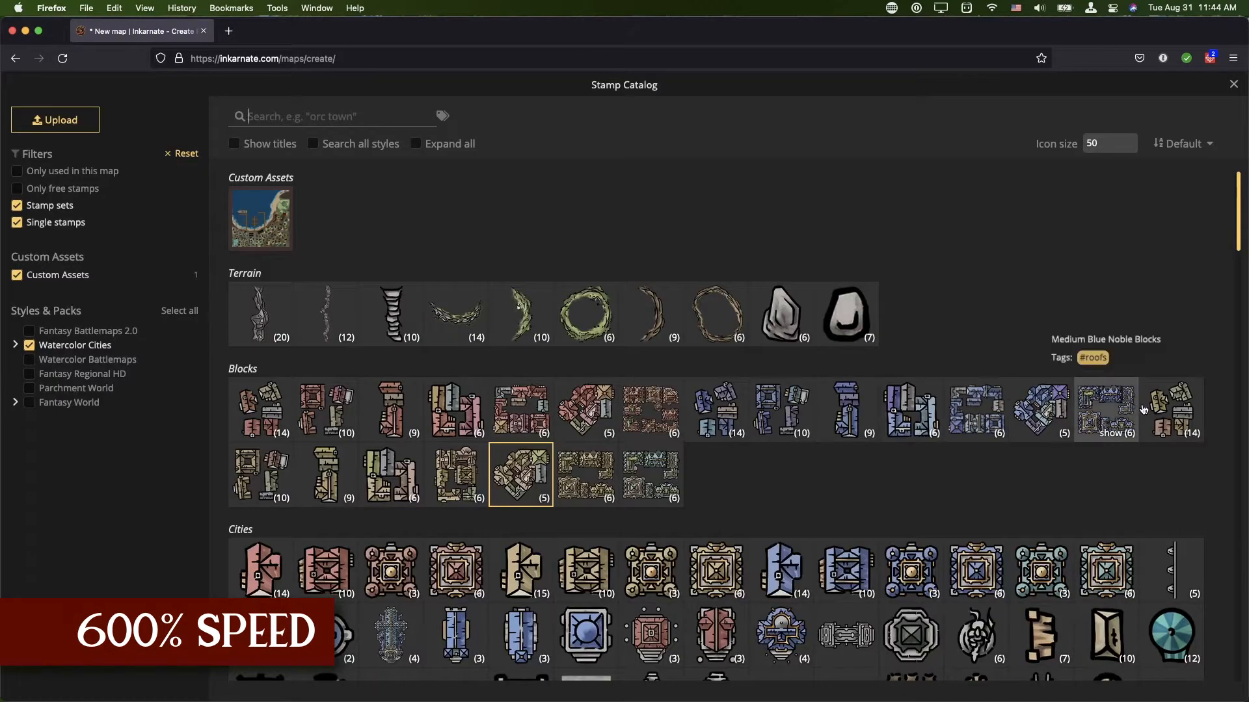
pyautogui.click(1171, 410)
pyautogui.click(303, 261)
pyautogui.click(350, 261)
pyautogui.click(322, 266)
pyautogui.click(354, 293)
pyautogui.click(313, 299)
pyautogui.click(329, 312)
pyautogui.click(292, 335)
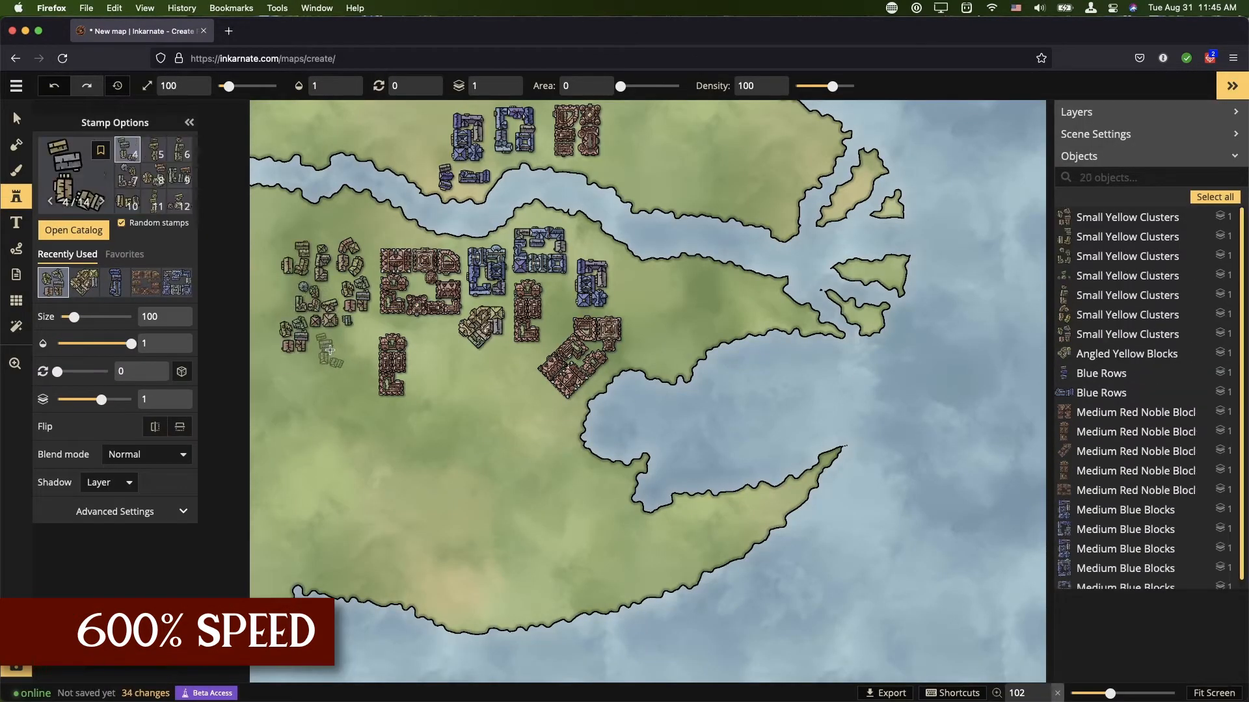
pyautogui.click(330, 351)
pyautogui.click(355, 342)
# Step: Stamp small red buildings in a cluster on the eastern peninsula
pyautogui.click(766, 296)
pyautogui.click(749, 296)
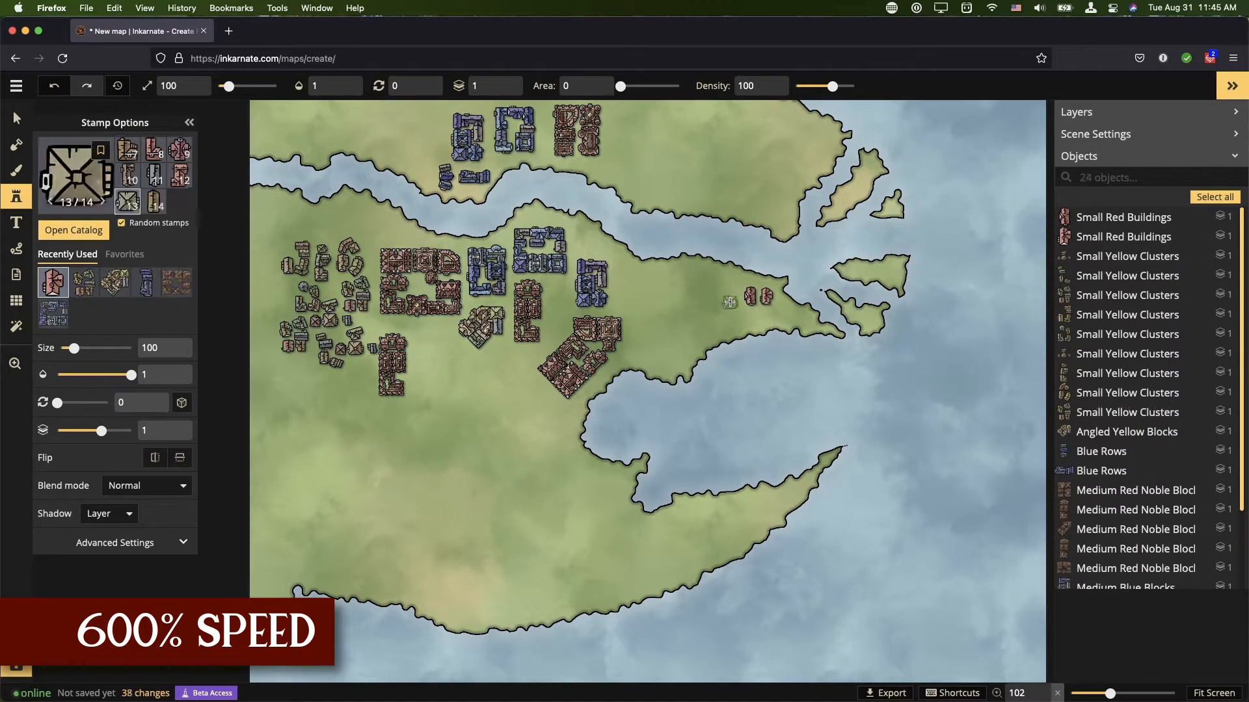
pyautogui.click(731, 297)
pyautogui.click(714, 297)
pyautogui.click(762, 314)
pyautogui.click(745, 316)
pyautogui.click(717, 279)
pyautogui.click(700, 281)
pyautogui.click(700, 301)
pyautogui.click(698, 323)
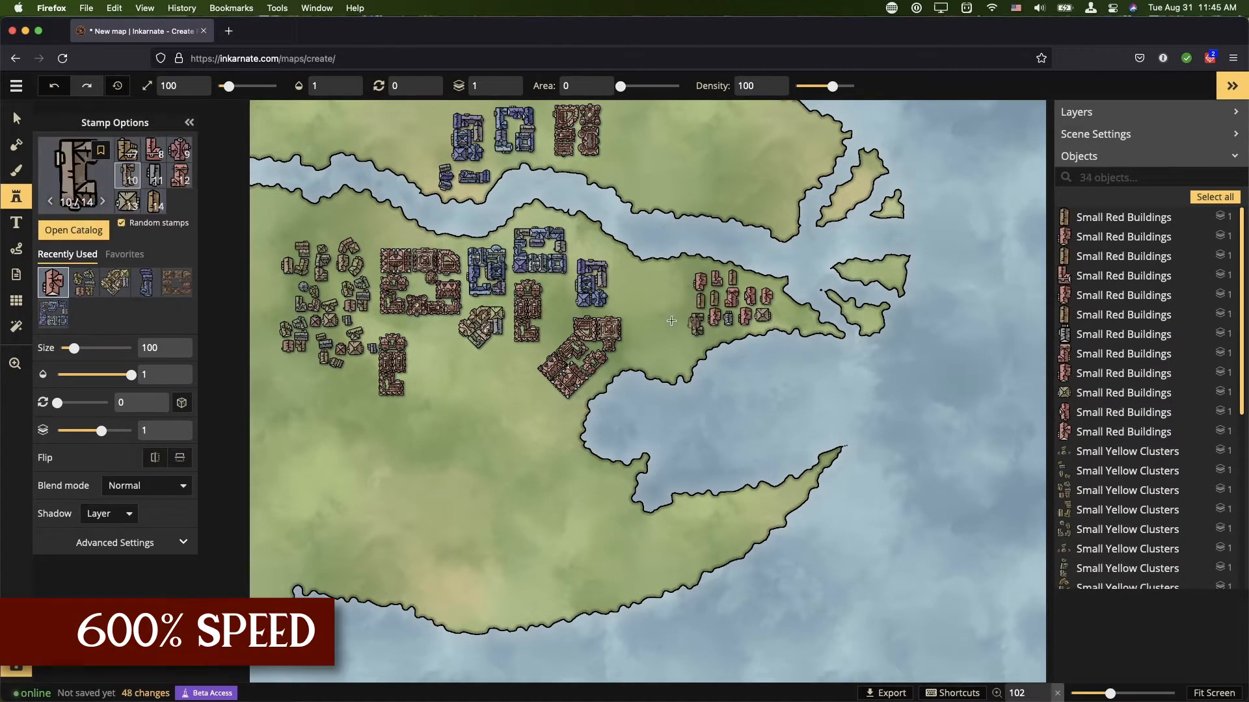
# Step: Stamp medium red buildings along the western shore of the southern bay
pyautogui.click(593, 366)
pyautogui.click(554, 491)
pyautogui.click(534, 481)
pyautogui.click(579, 480)
pyautogui.click(575, 499)
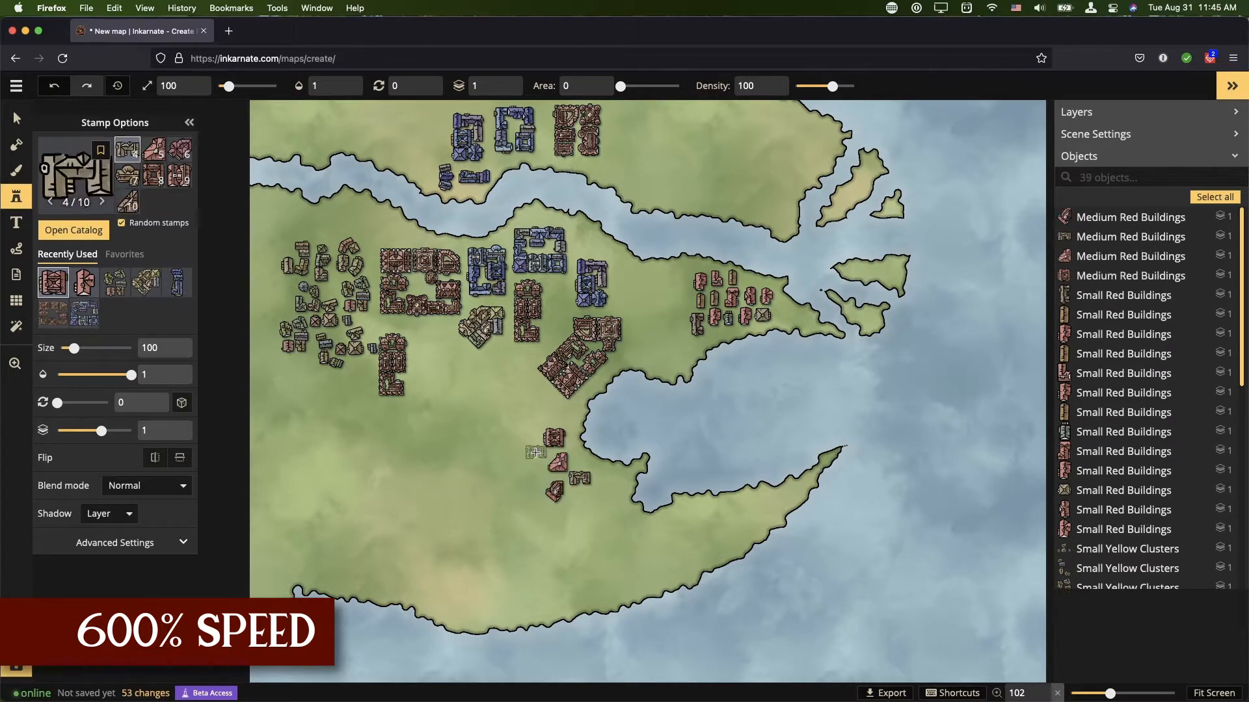
pyautogui.click(543, 413)
pyautogui.click(527, 431)
pyautogui.click(506, 448)
pyautogui.click(530, 457)
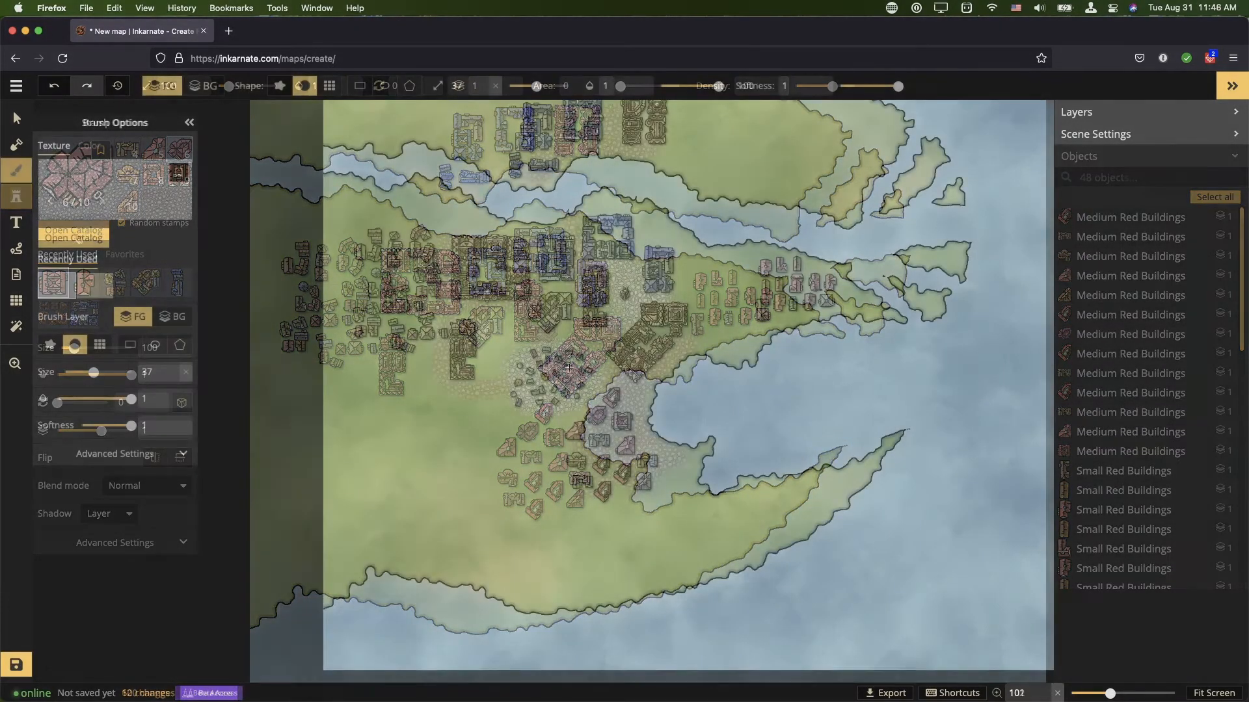
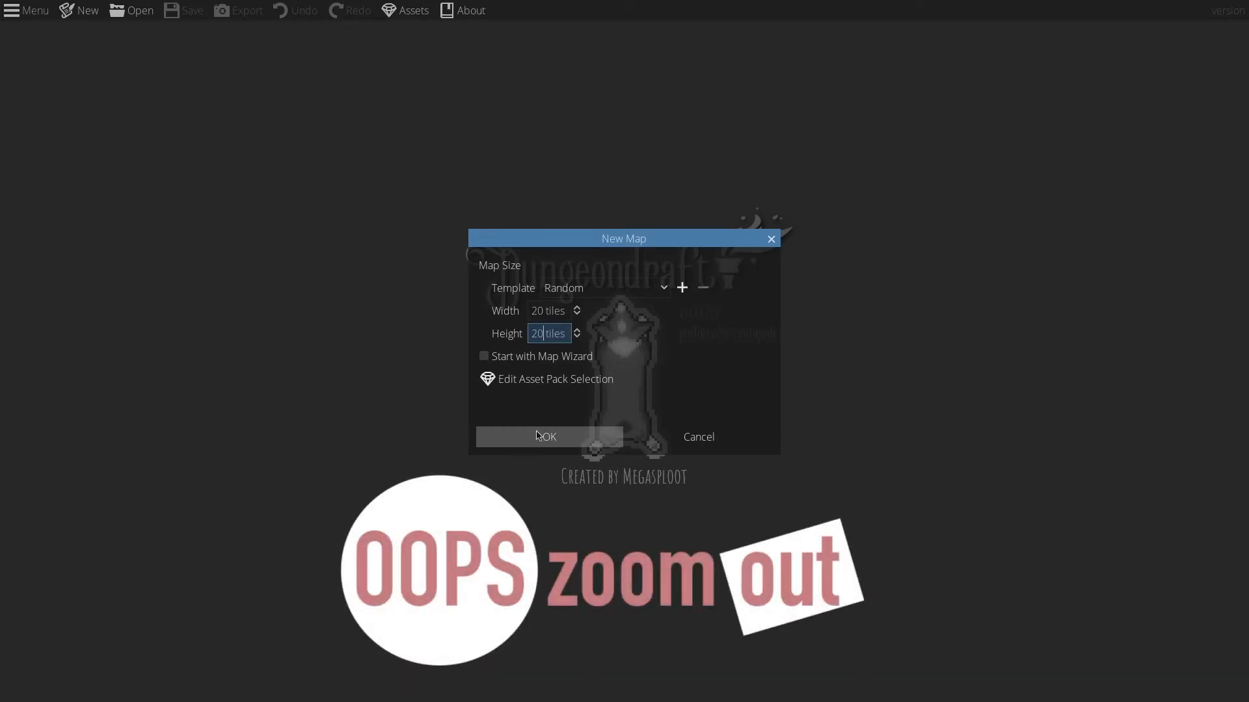
# Step: Create a new 20 by 20 tile map and choose the light plank floor texture
pyautogui.click(535, 439)
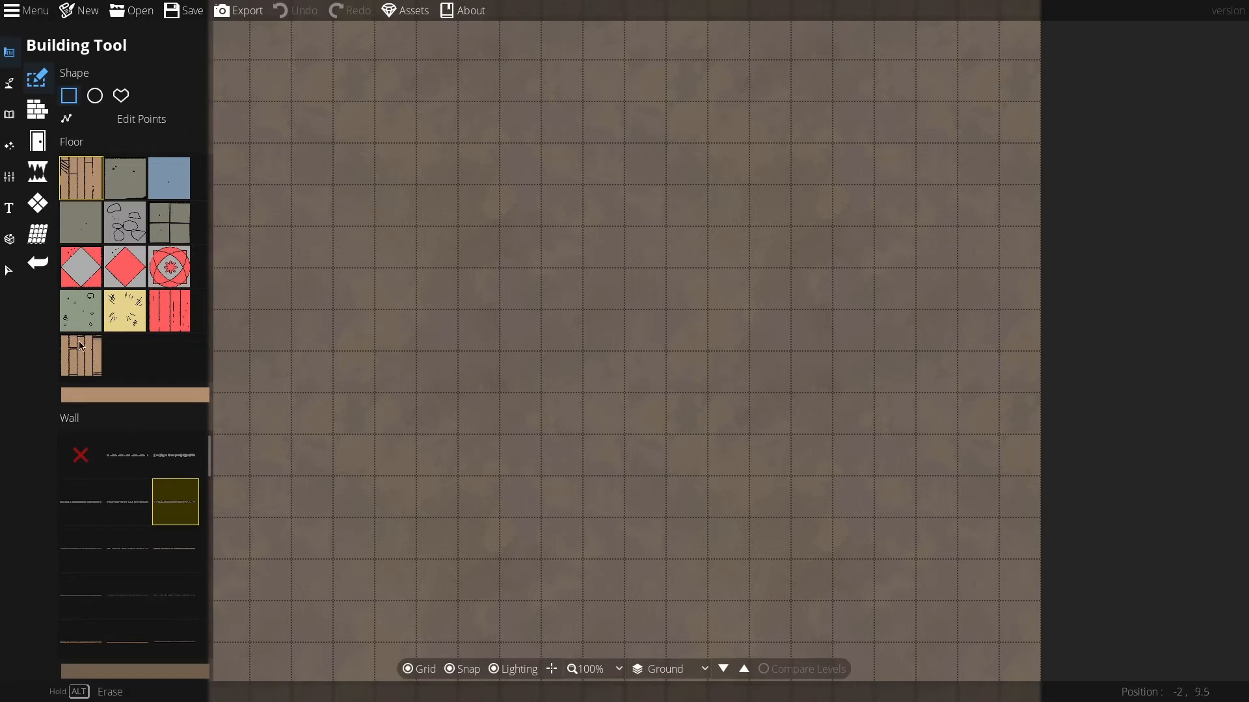
pyautogui.click(81, 345)
# Step: Tint the floor colour to a pale yellow-orange, hex f3d196
pyautogui.click(105, 395)
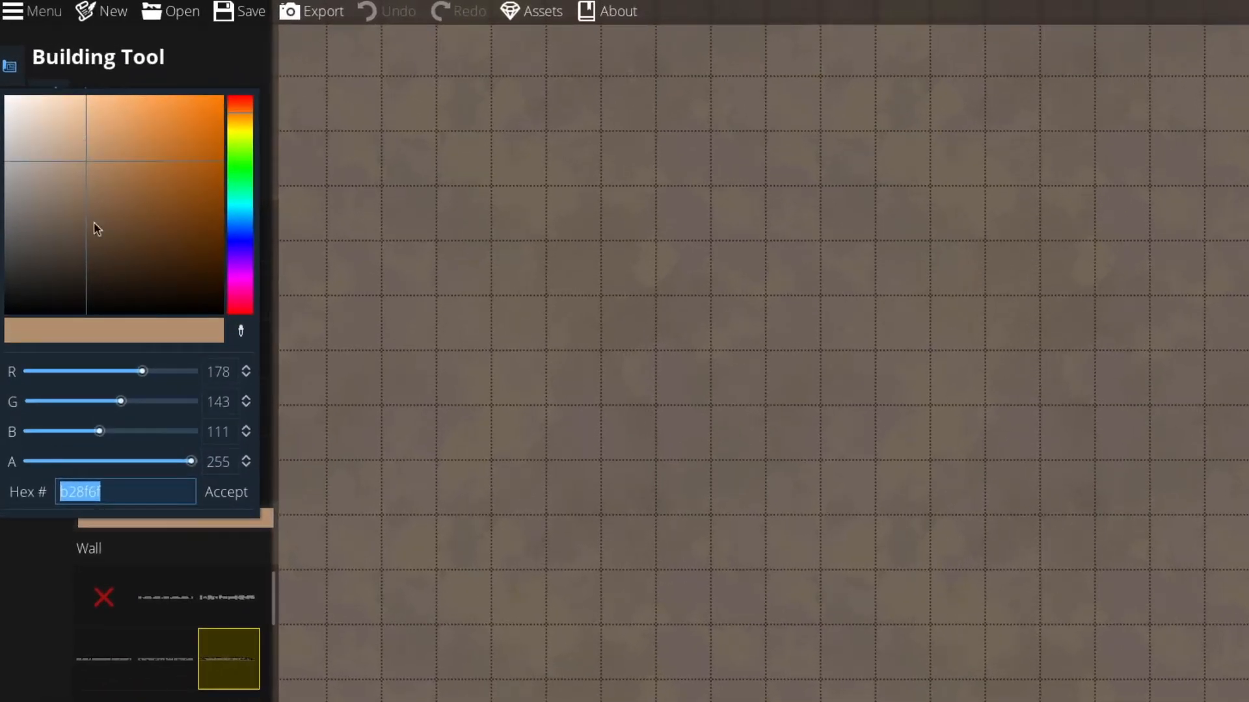
pyautogui.click(70, 119)
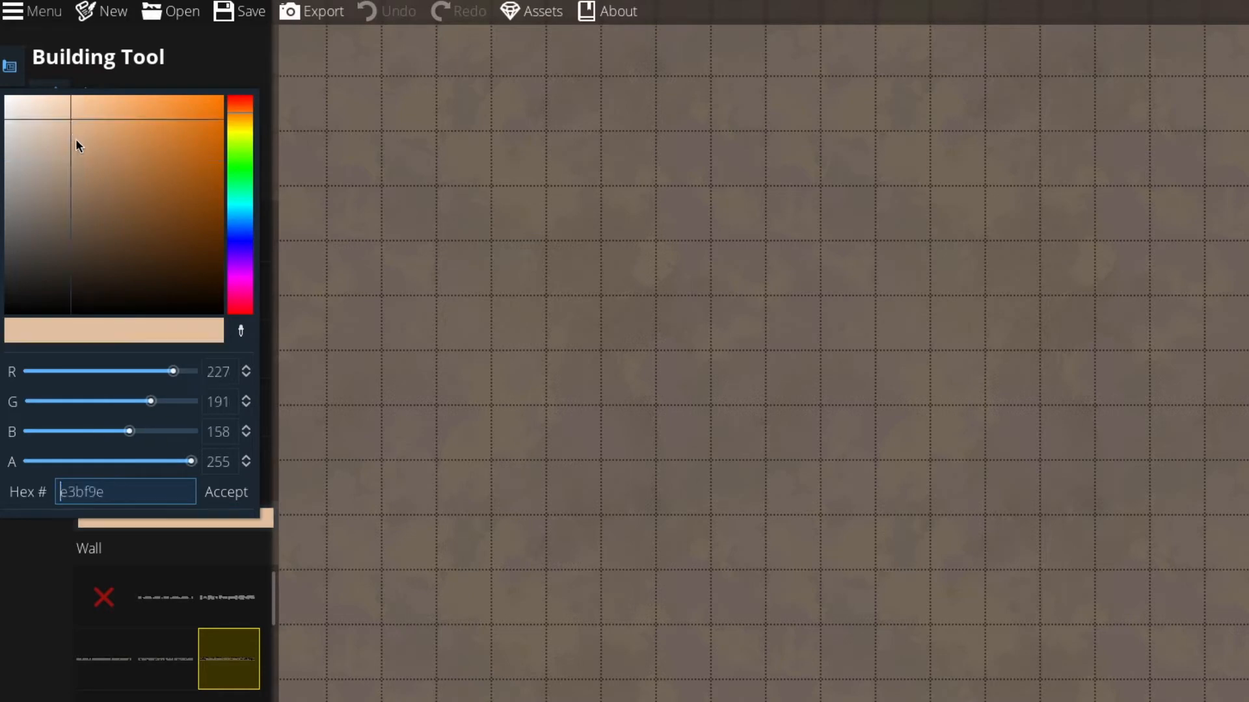
pyautogui.click(240, 122)
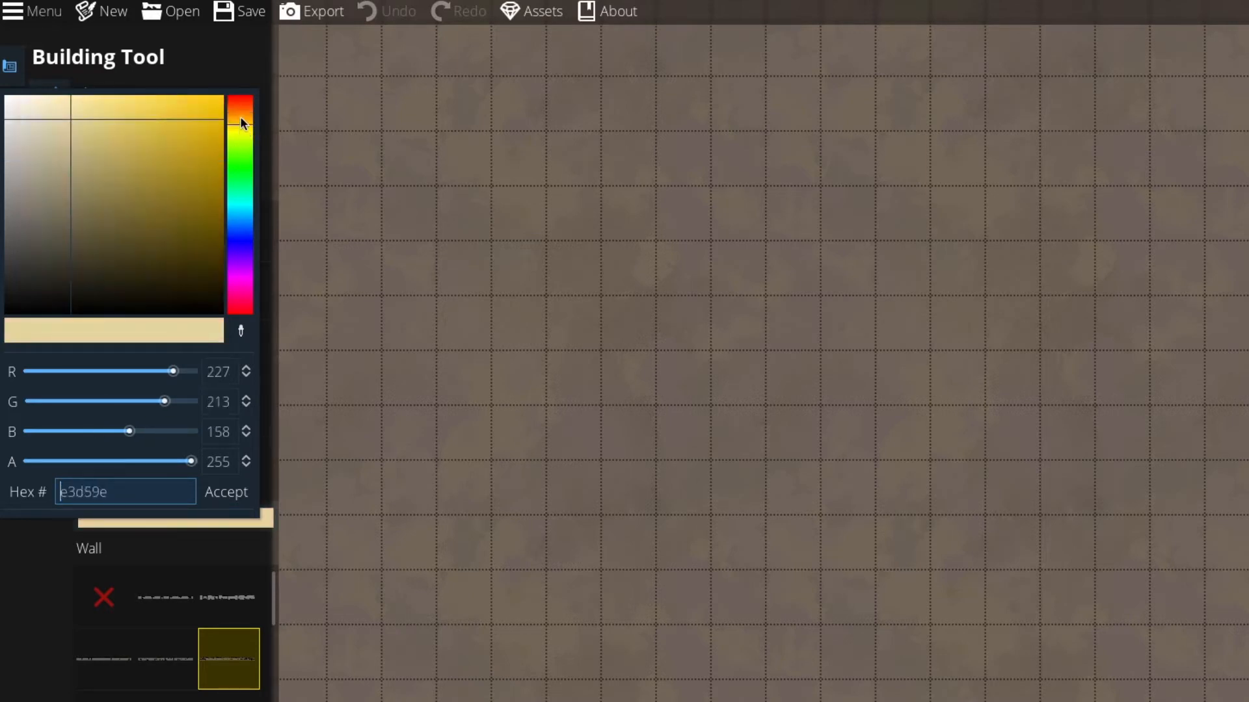
pyautogui.click(240, 115)
pyautogui.click(88, 108)
pyautogui.moveTo(88, 106); pyautogui.dragTo(88, 103)
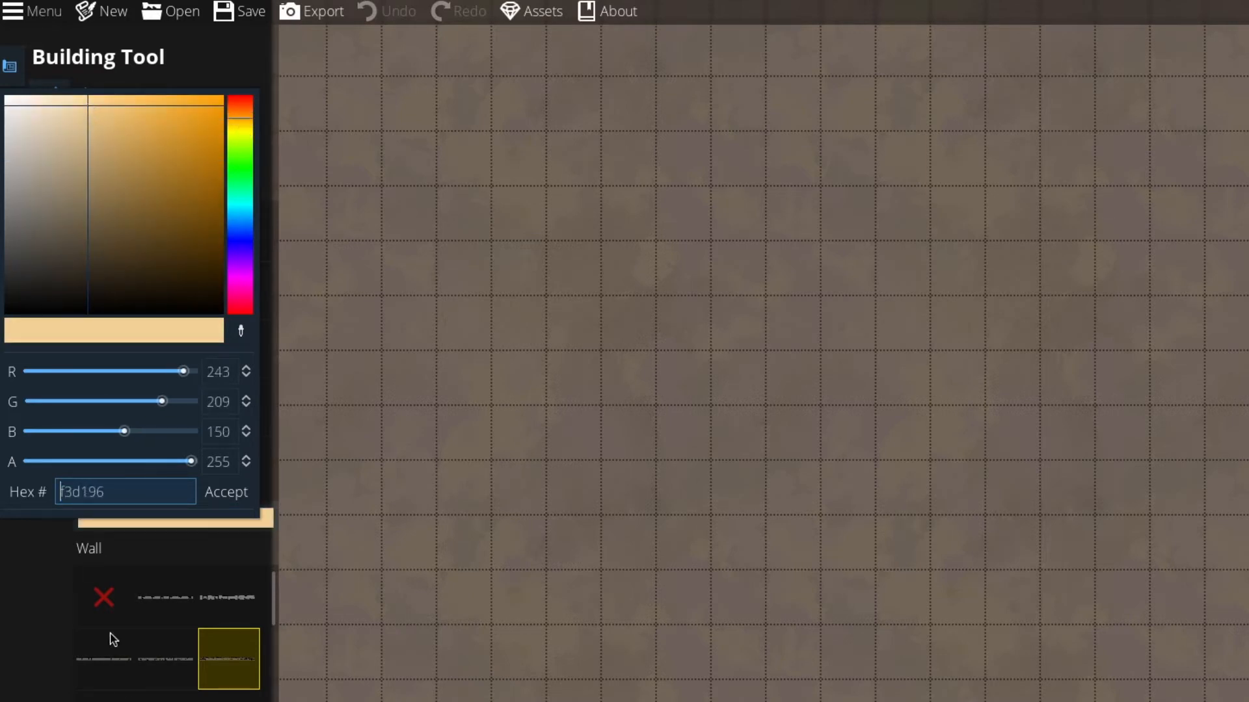
pyautogui.click(224, 492)
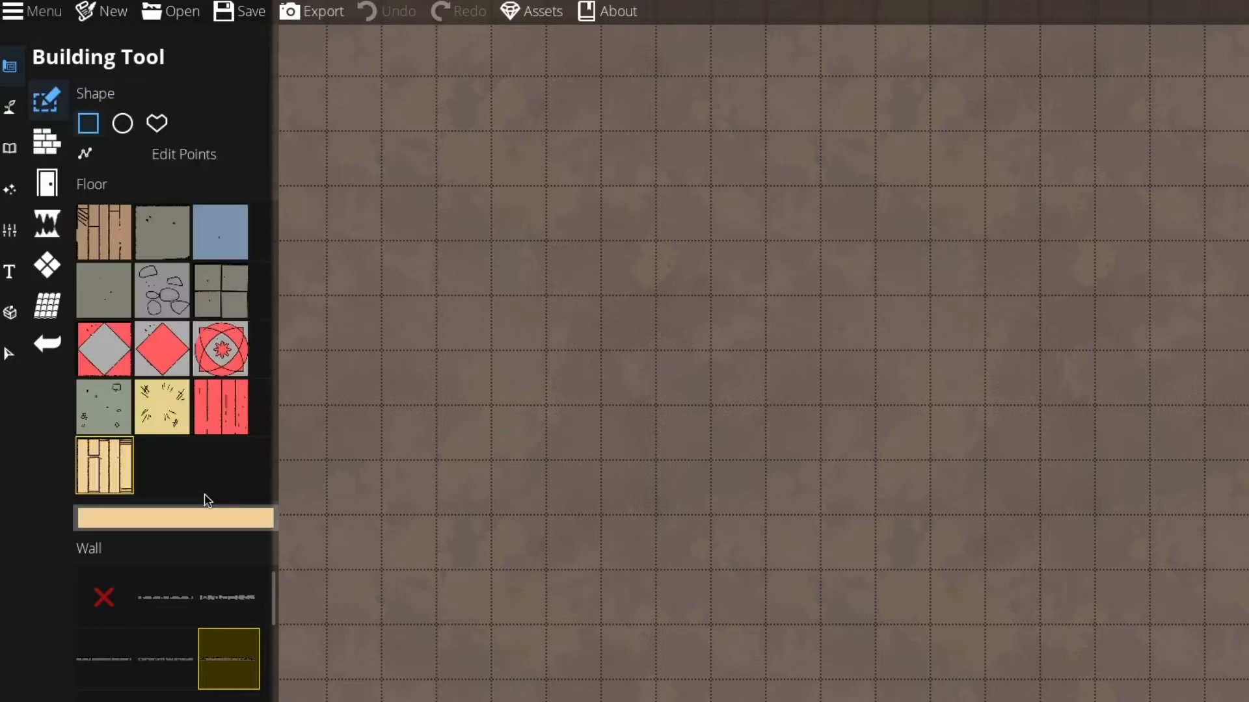
# Step: Select a thin wall style for the building
pyautogui.click(31, 267)
pyautogui.scroll(-4, 103, 355)
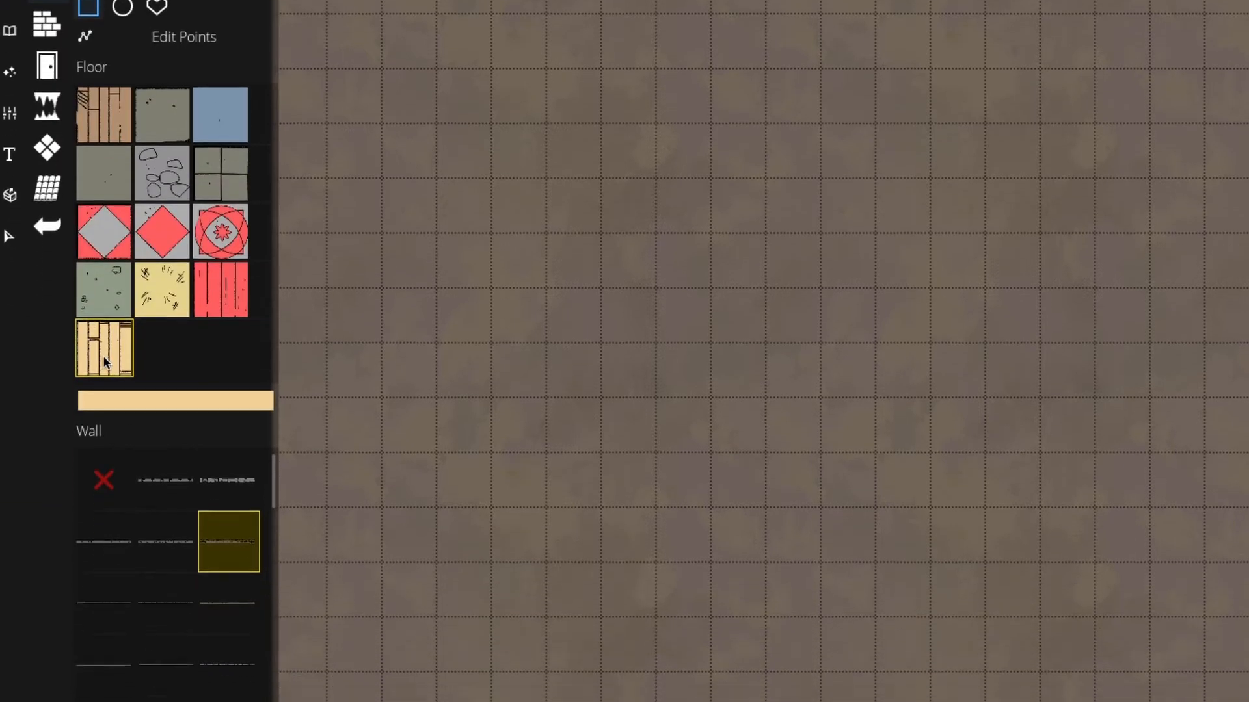
pyautogui.scroll(-3, 162, 463)
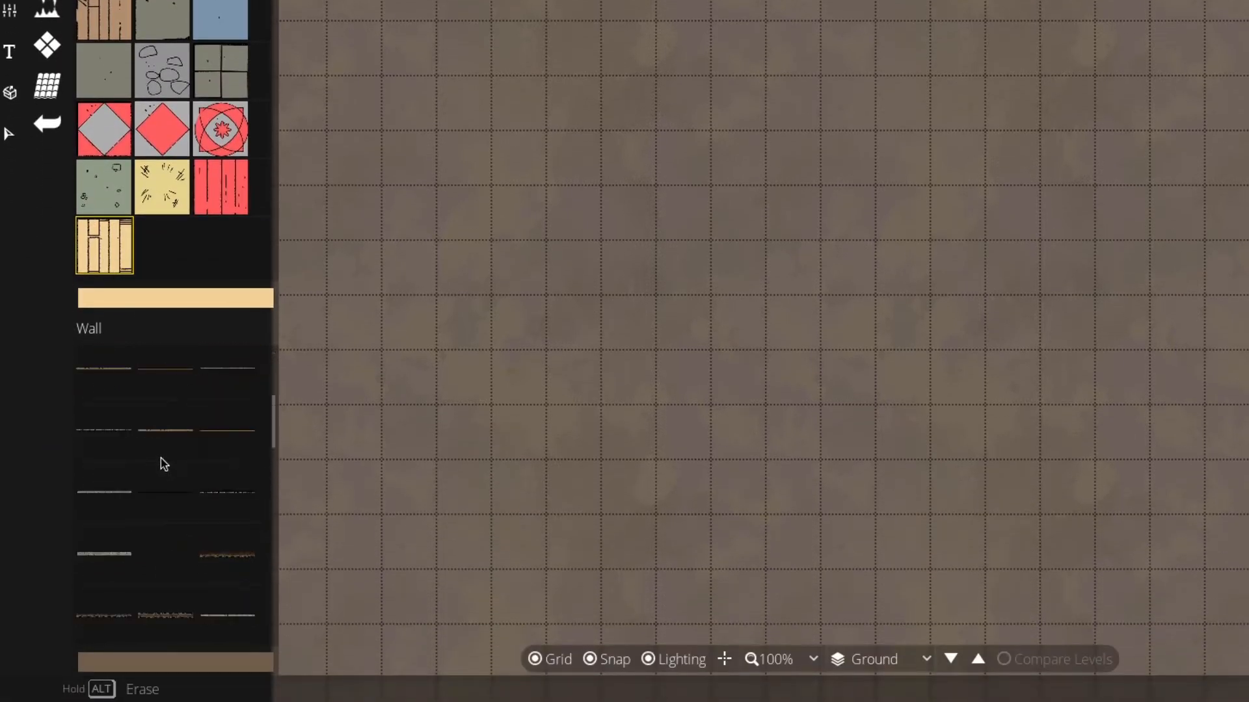
pyautogui.click(158, 431)
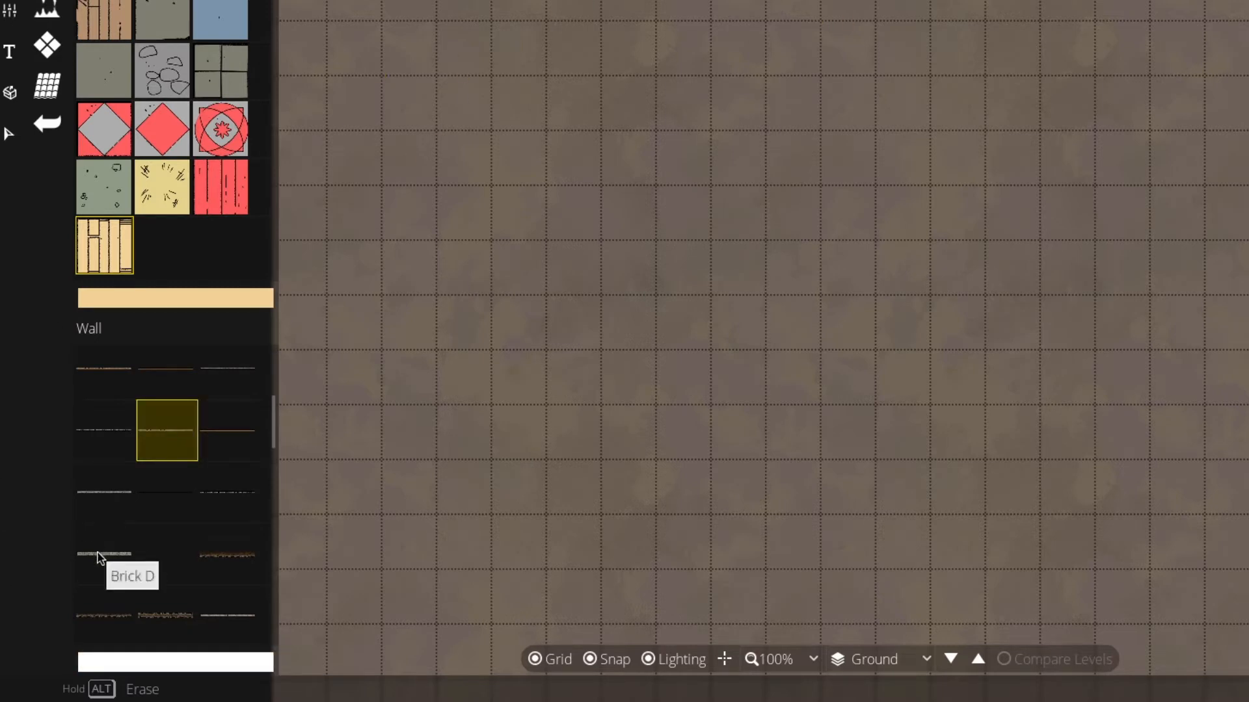
pyautogui.click(98, 377)
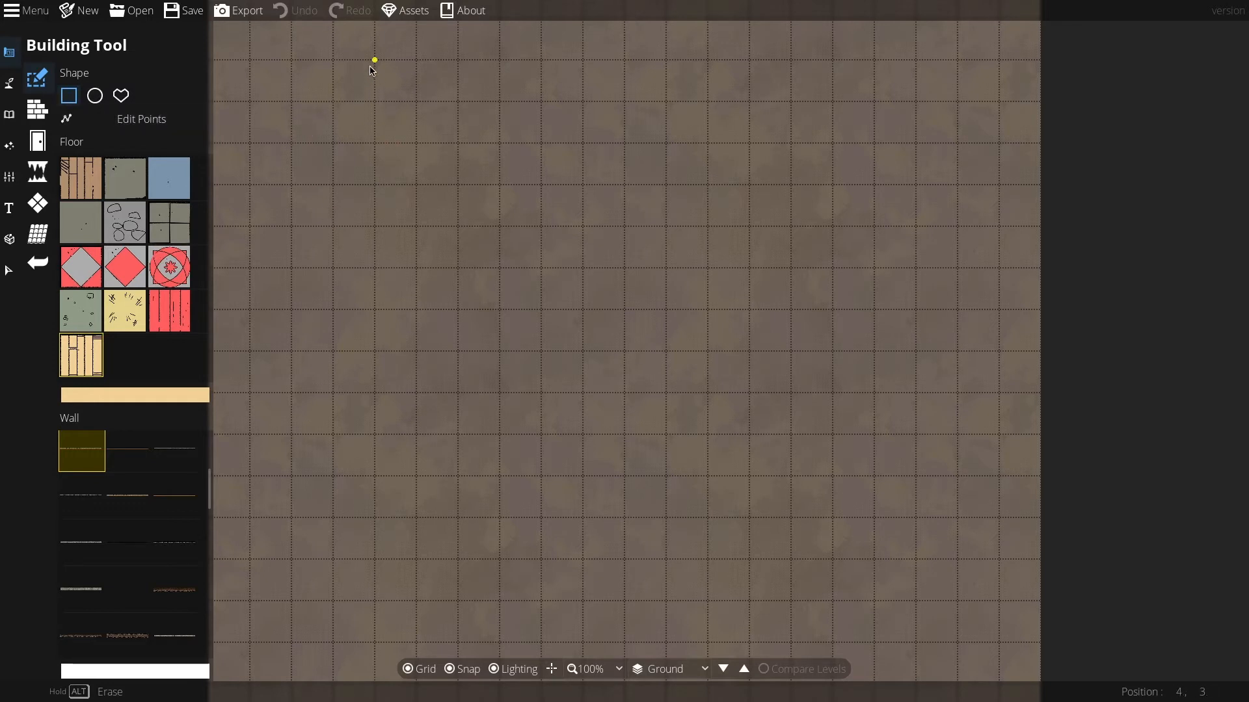
# Step: Draw a rectangular room about 11 by 7 tiles near the top and cut away its lower-left corner
pyautogui.moveTo(372, 67); pyautogui.dragTo(831, 351)
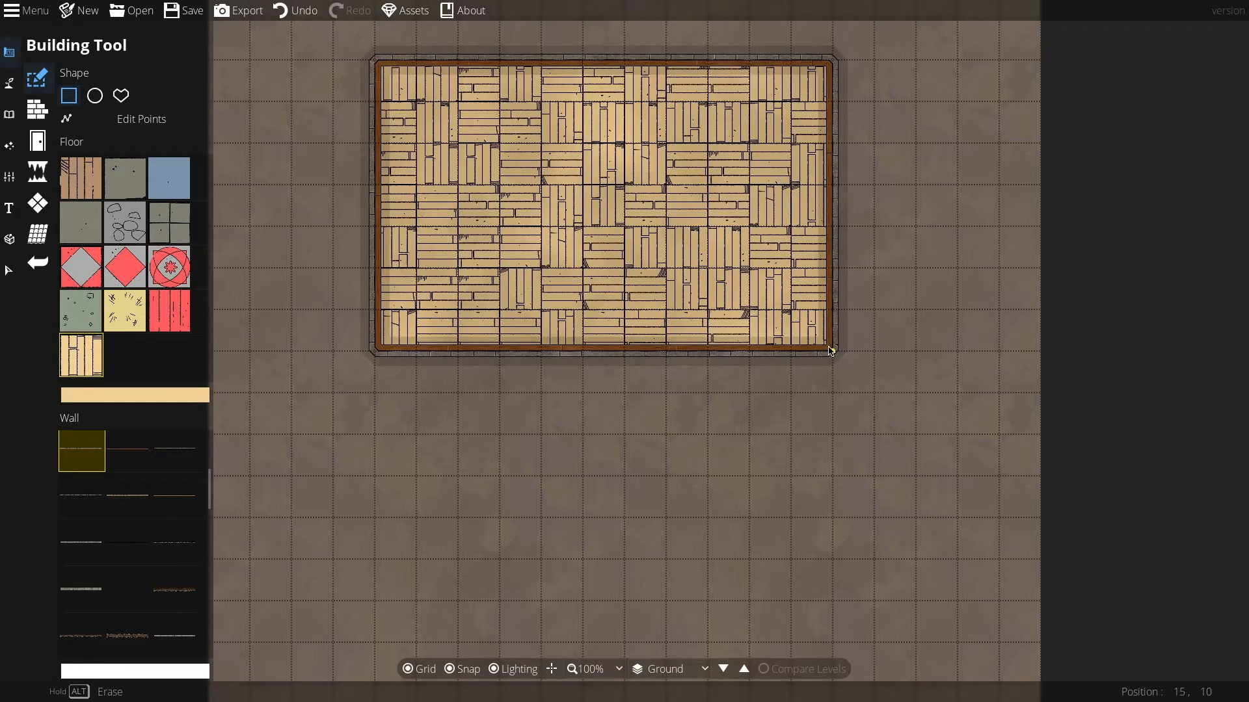
pyautogui.hotkey('ctrl', 'z')
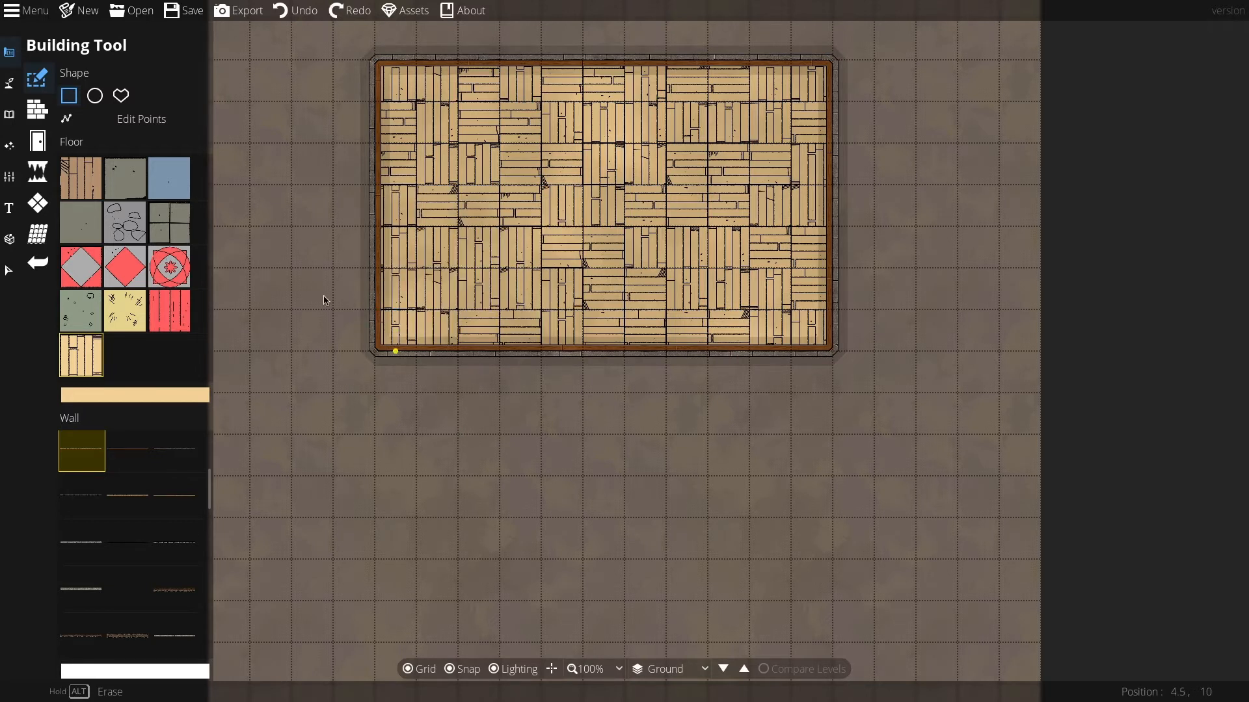
pyautogui.moveTo(330, 271)
pyautogui.mouseDown()
pyautogui.moveTo(393, 315)
pyautogui.moveTo(457, 394)
pyautogui.mouseUp()
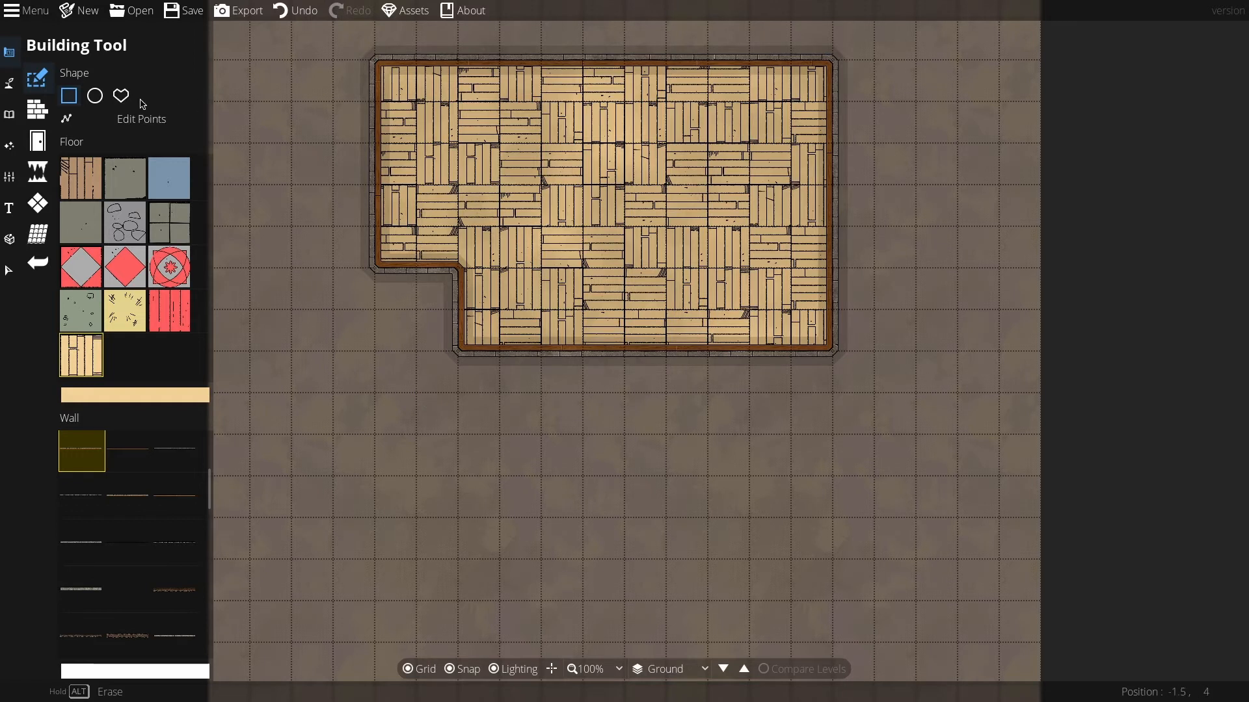
# Step: Add a circular room about 6 tiles across overlapping the building's lower-left corner
pyautogui.click(94, 96)
pyautogui.moveTo(301, 232); pyautogui.dragTo(544, 474)
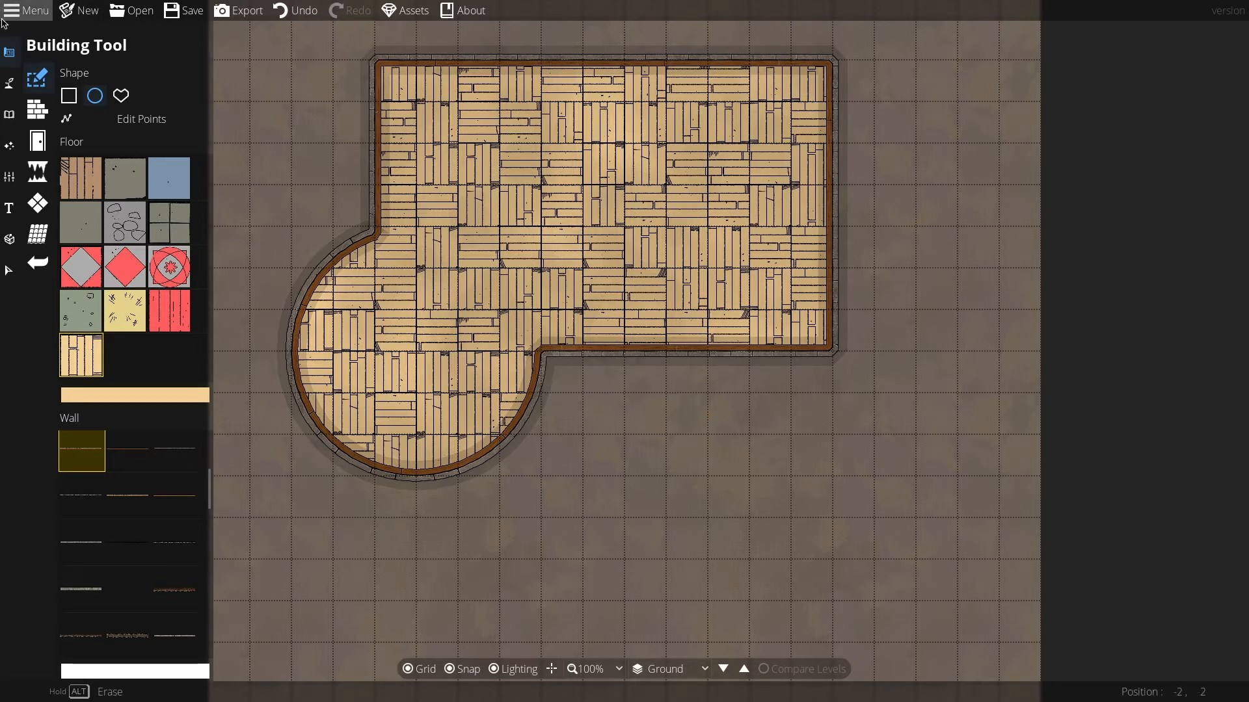
# Step: Place a light with range 5 and intensity 1 in the room's upper-left area
pyautogui.click(9, 145)
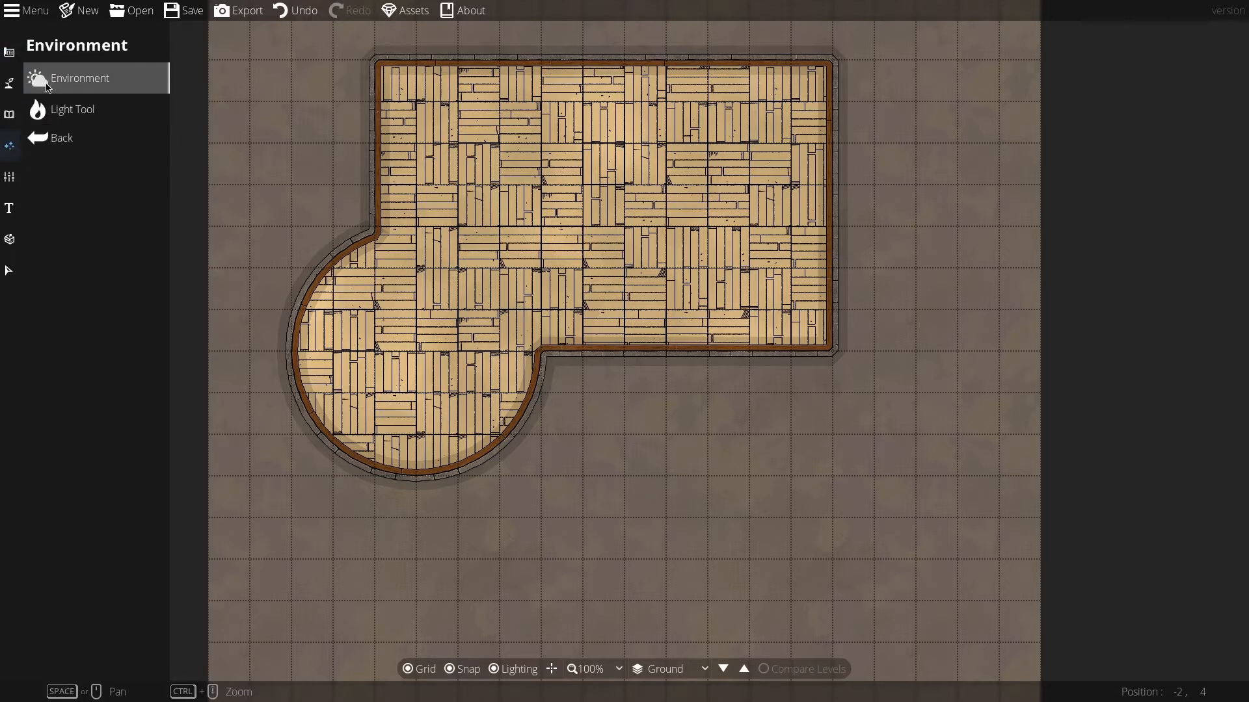
pyautogui.click(39, 110)
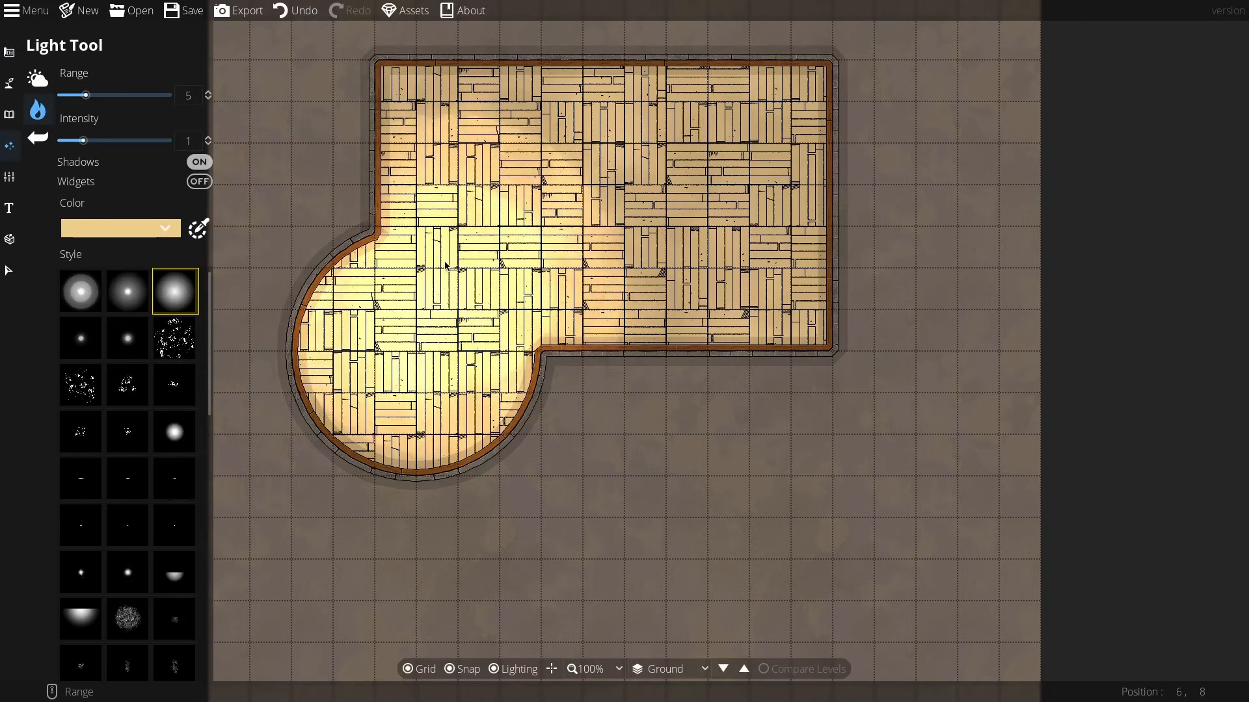
pyautogui.click(403, 166)
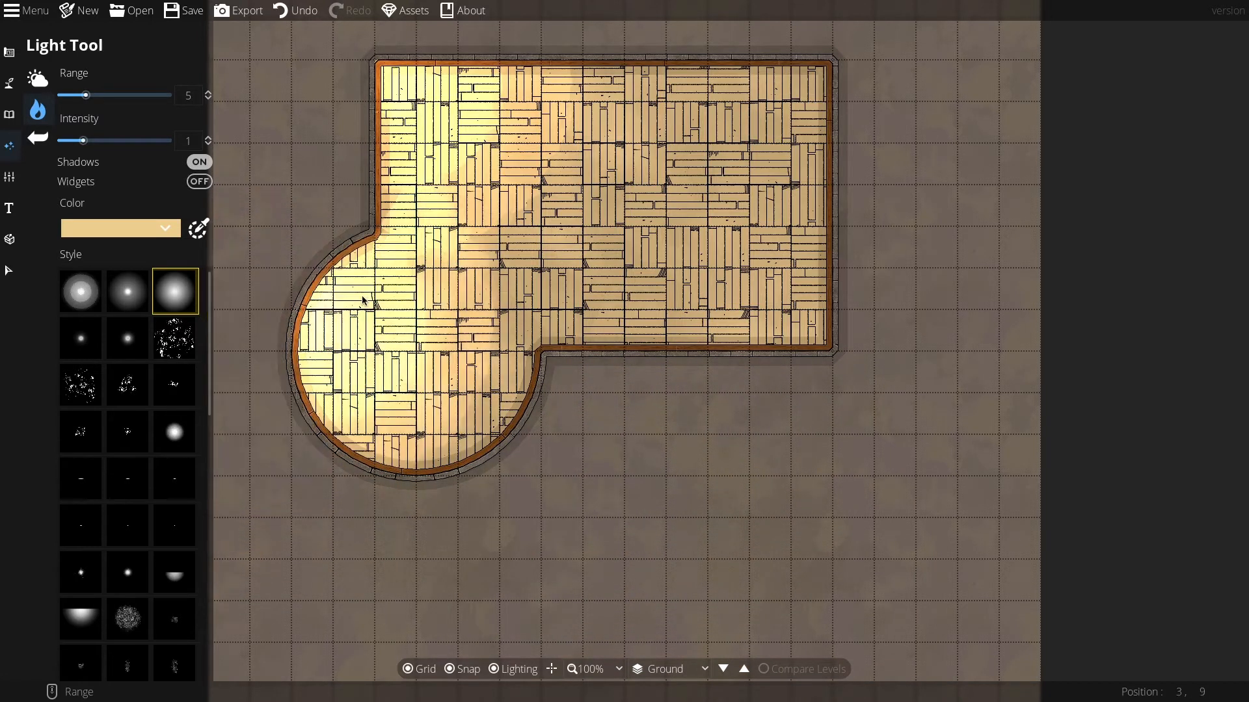
pyautogui.click(8, 83)
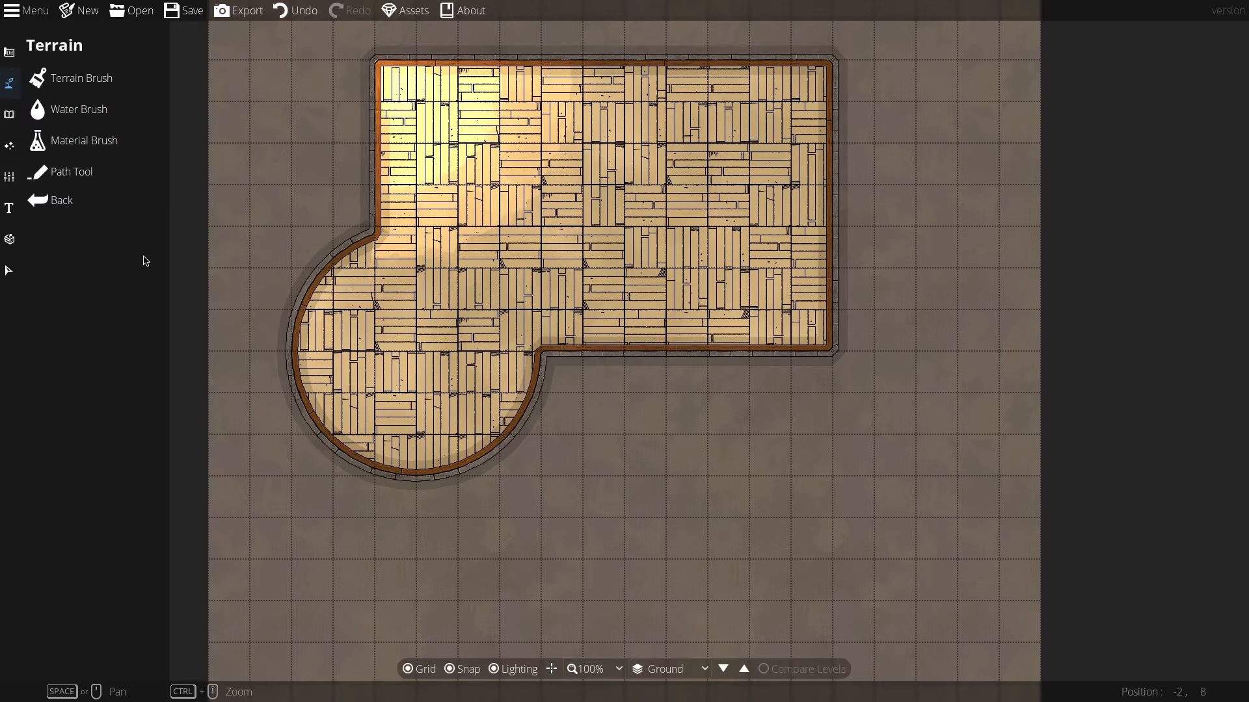
pyautogui.click(9, 115)
pyautogui.click(59, 76)
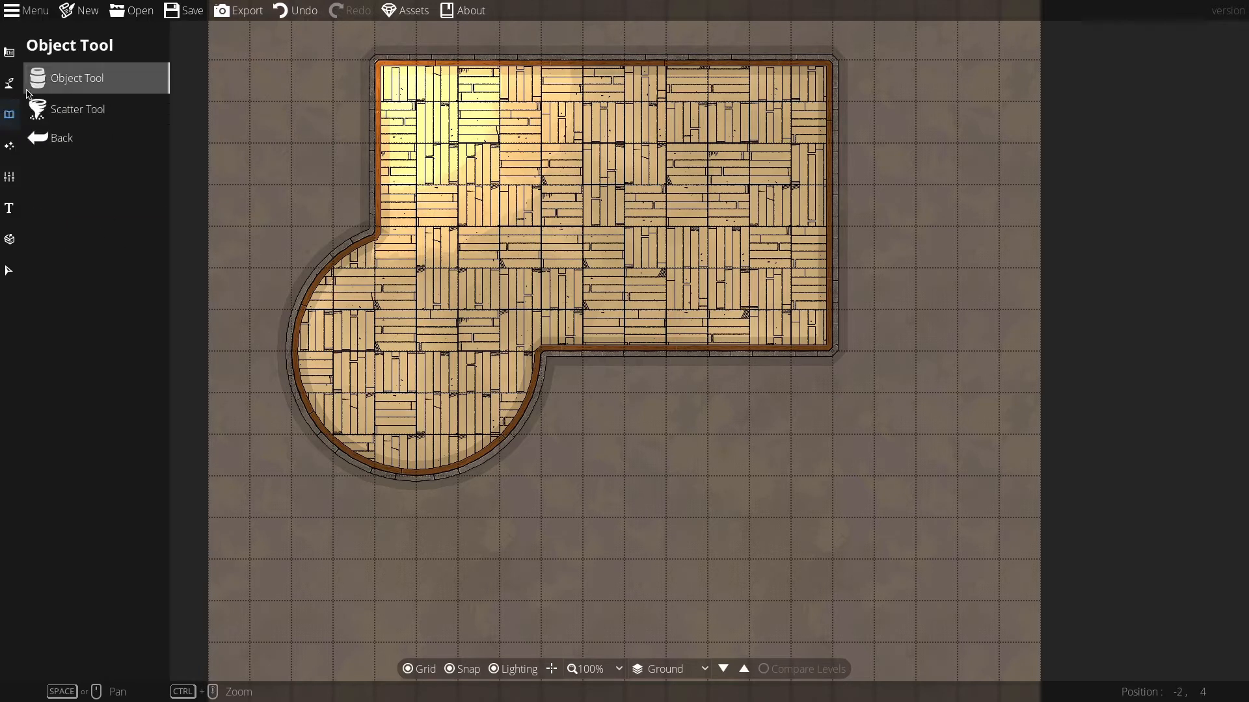
pyautogui.click(10, 146)
pyautogui.click(69, 76)
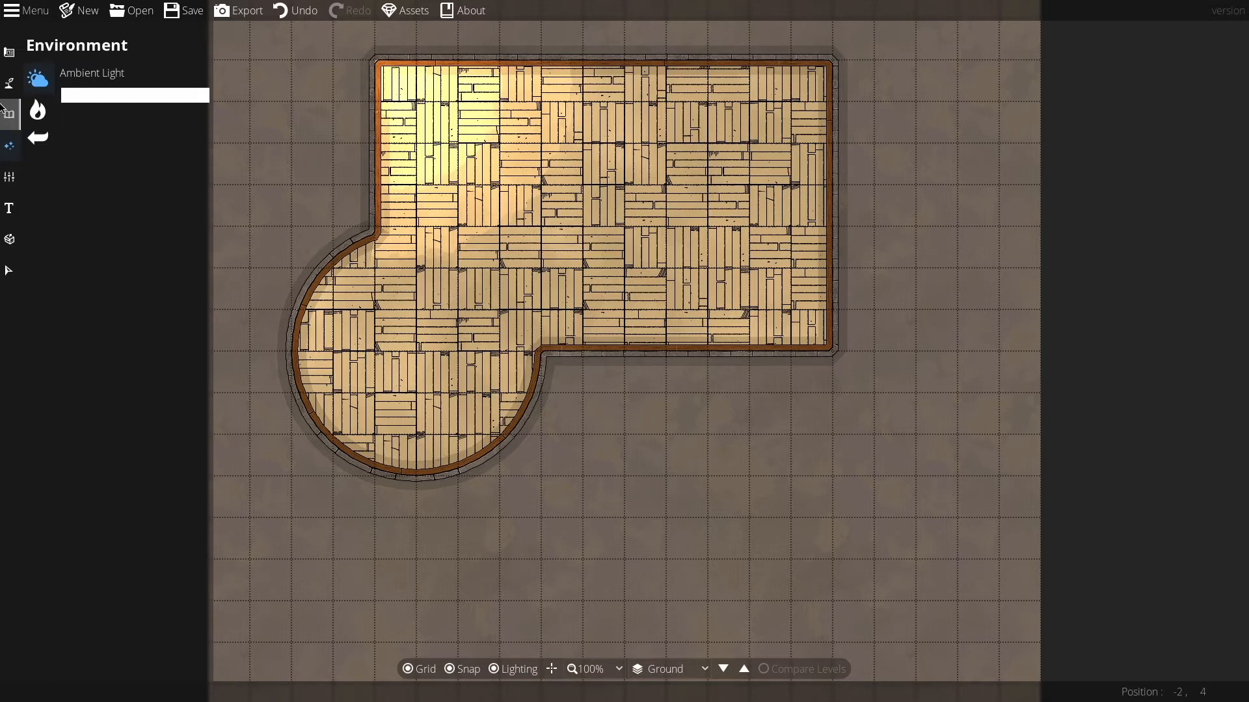
pyautogui.click(9, 83)
# Step: Open the Terrain Brush and replace the first terrain slot with Grass A 09
pyautogui.click(38, 76)
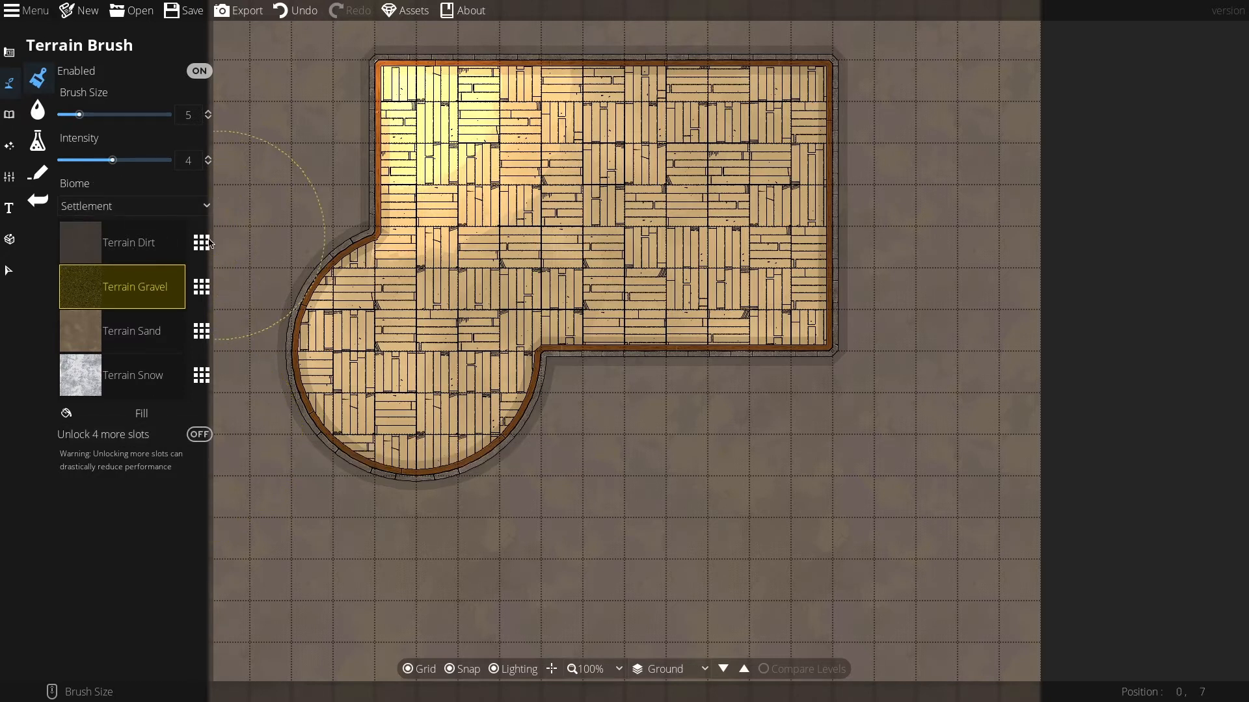
pyautogui.click(129, 245)
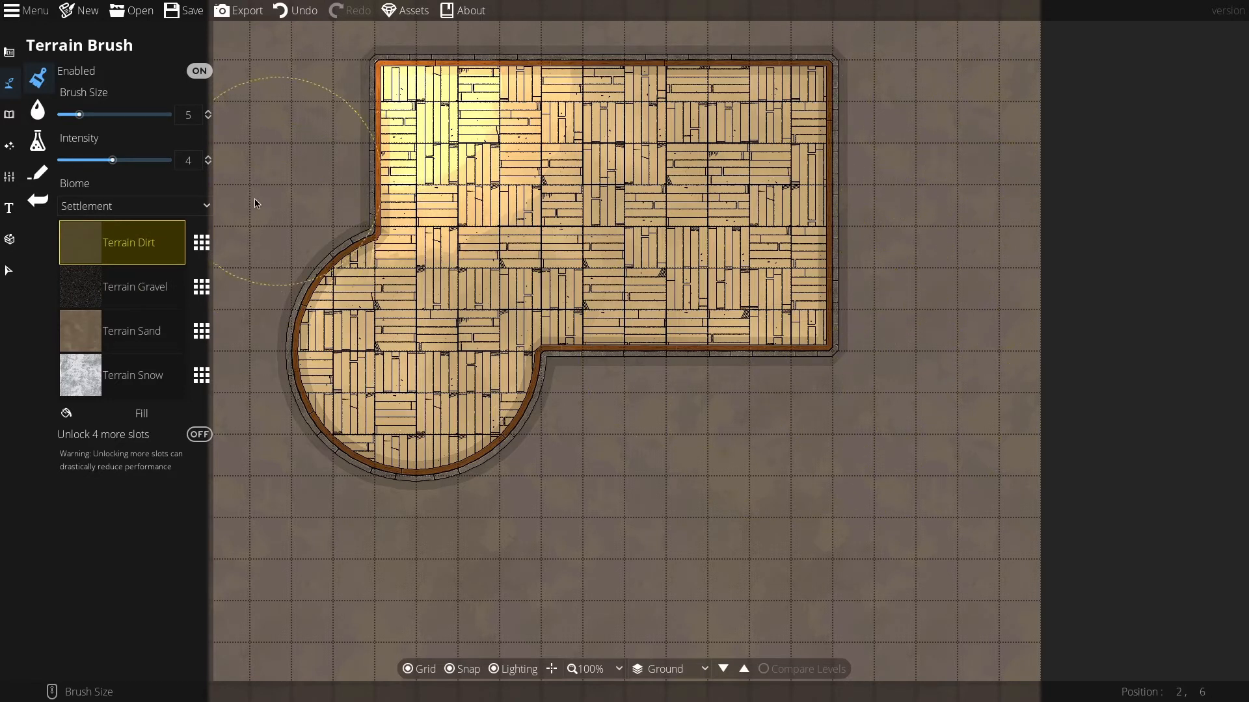
pyautogui.click(200, 244)
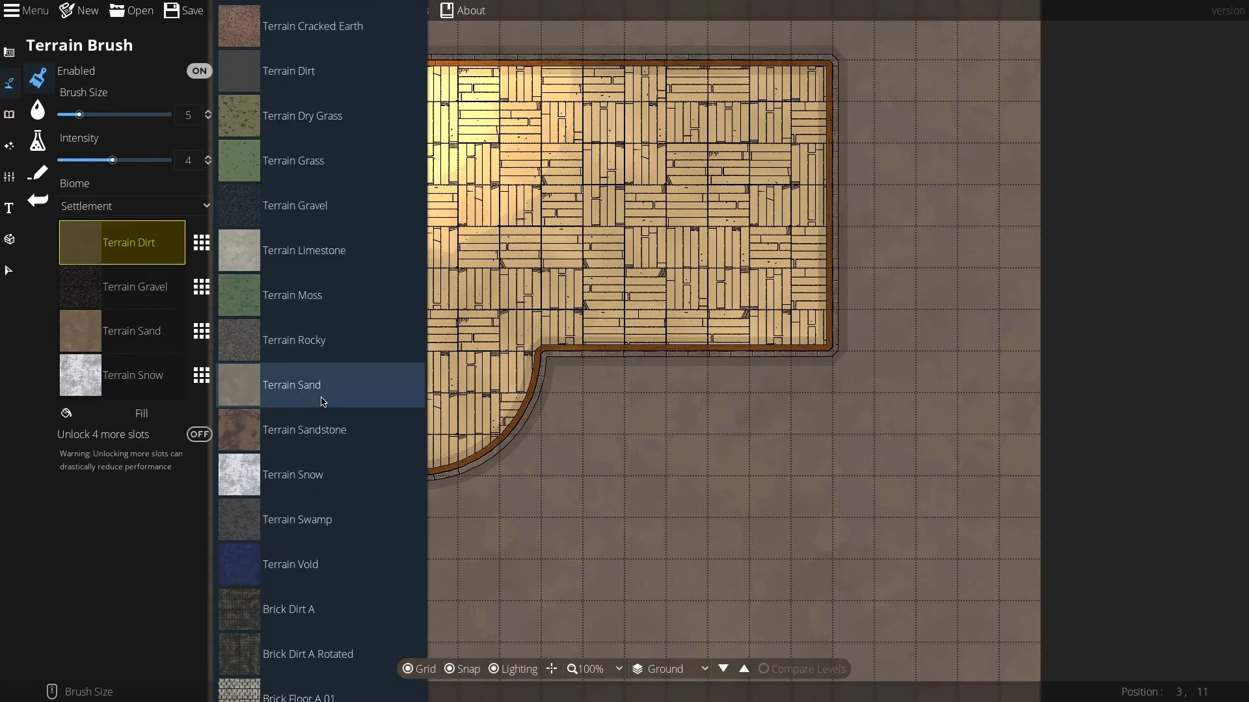
pyautogui.scroll(-20, 323, 402)
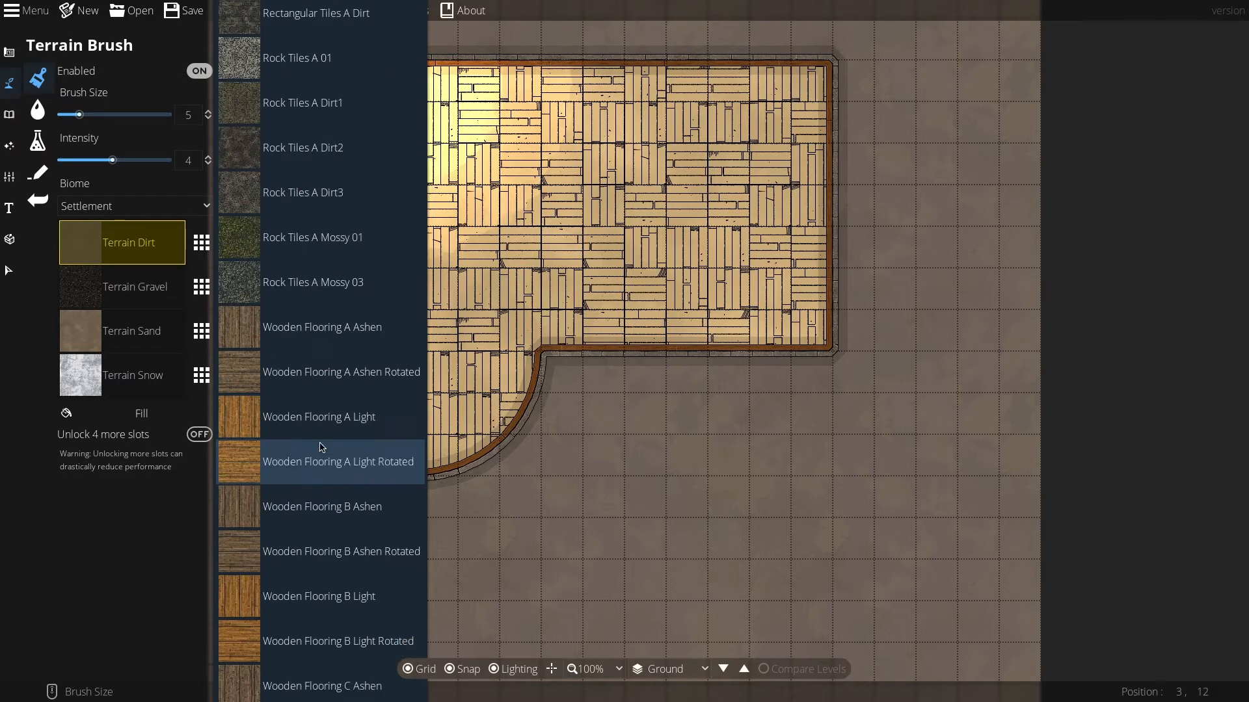
pyautogui.scroll(-15, 322, 447)
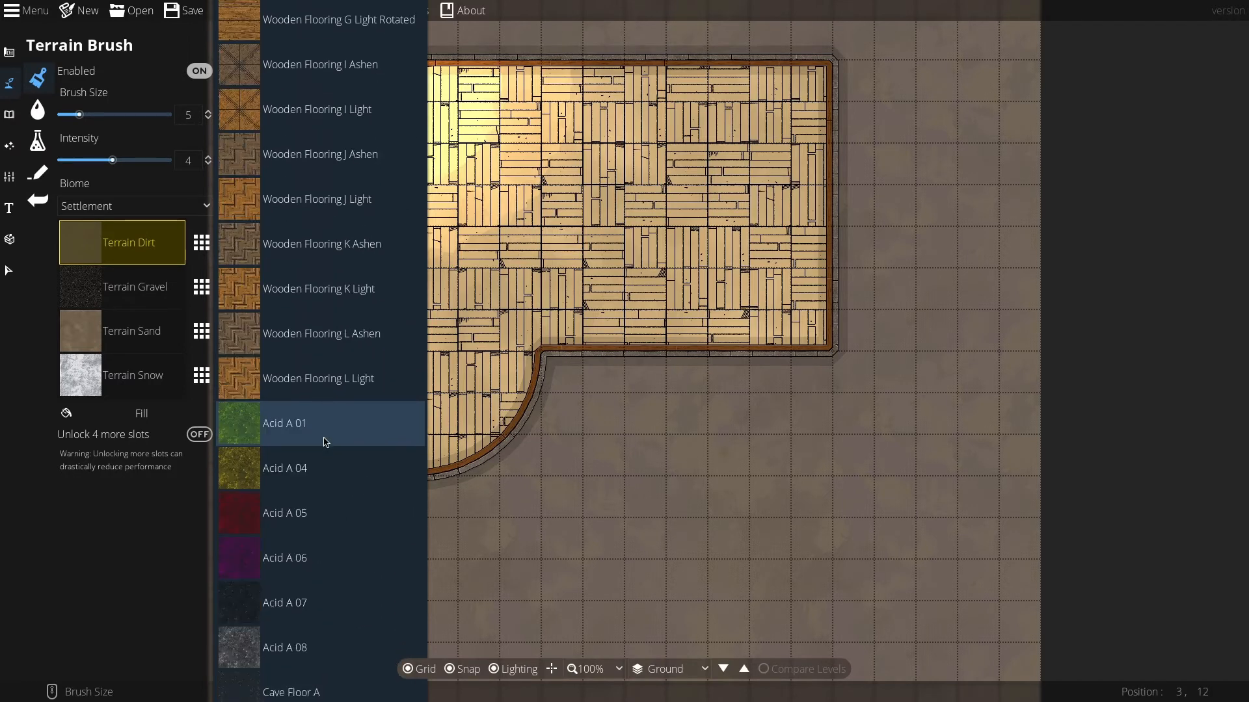
pyautogui.scroll(-15, 323, 442)
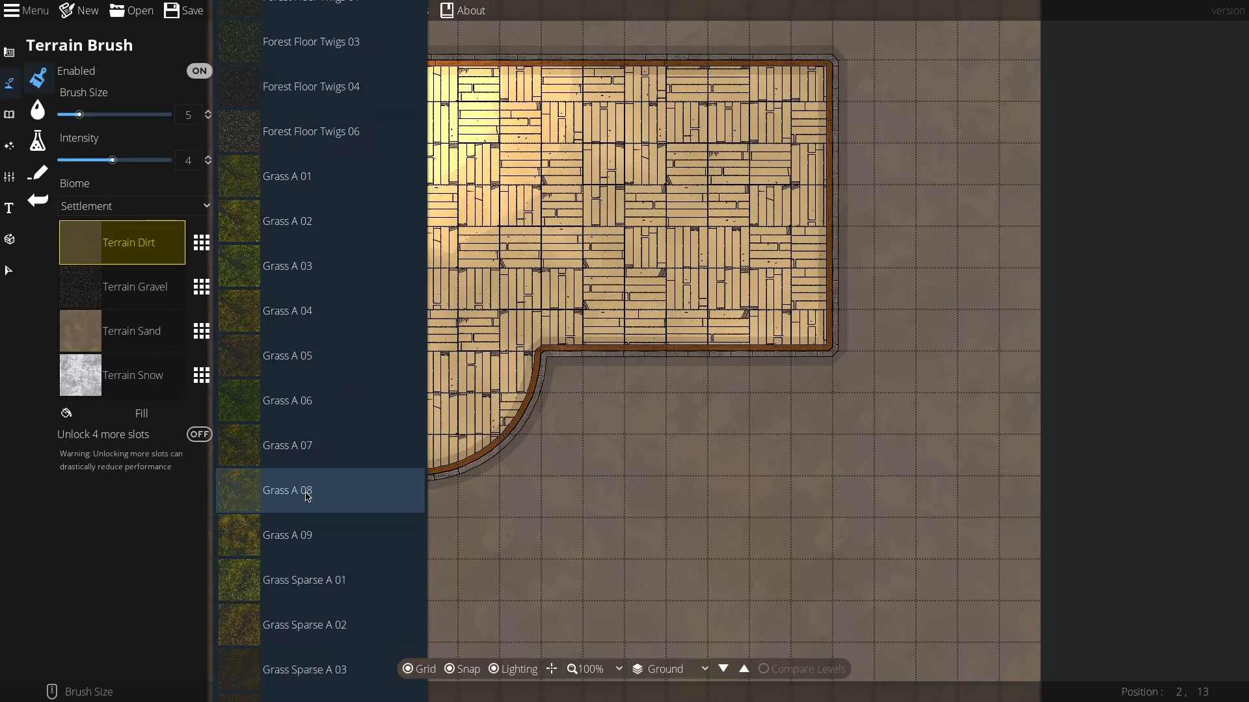
pyautogui.click(298, 541)
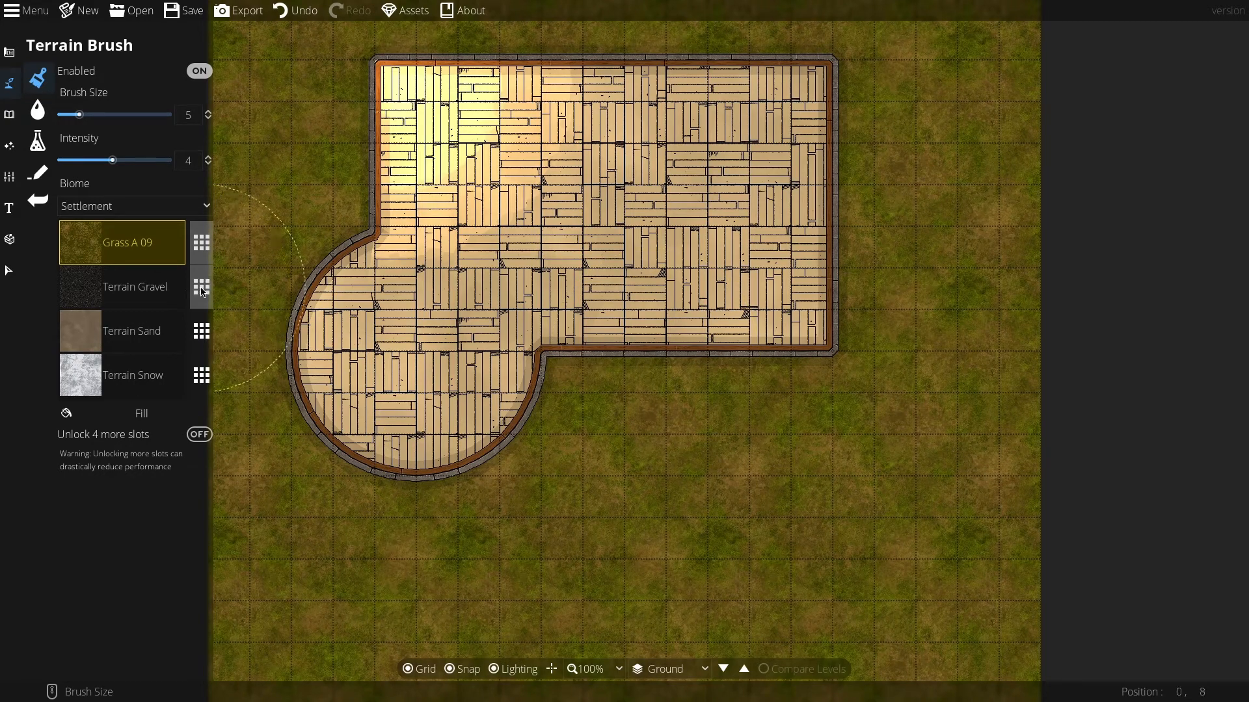
# Step: Replace the second terrain slot with Dirt A 01
pyautogui.click(171, 294)
pyautogui.click(205, 298)
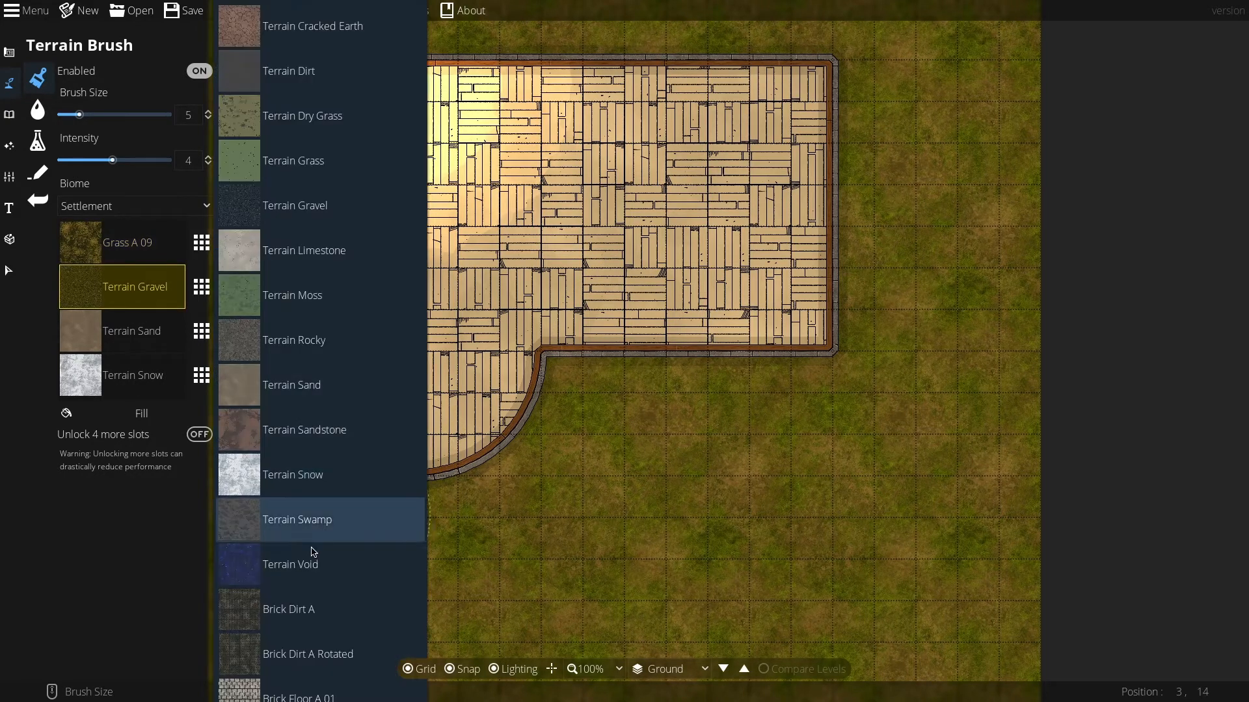
pyautogui.scroll(-5, 312, 538)
pyautogui.scroll(-20, 314, 546)
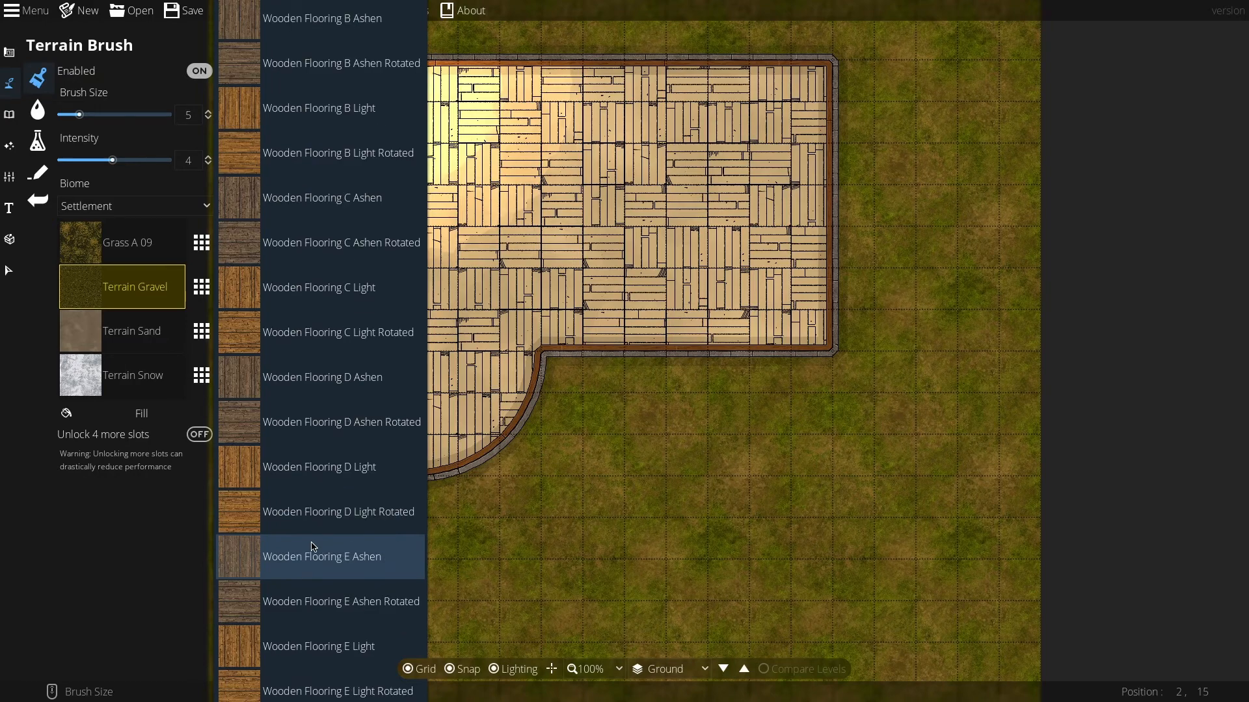
pyautogui.scroll(-6, 315, 546)
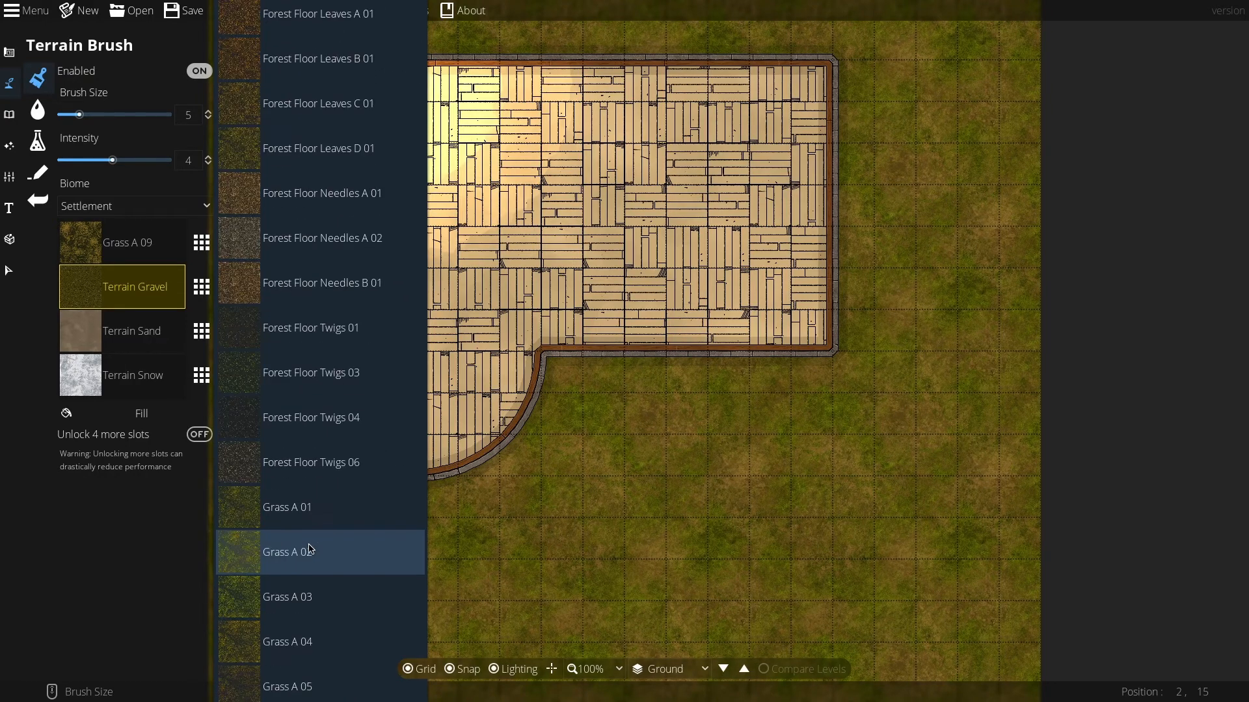
pyautogui.scroll(10, 311, 549)
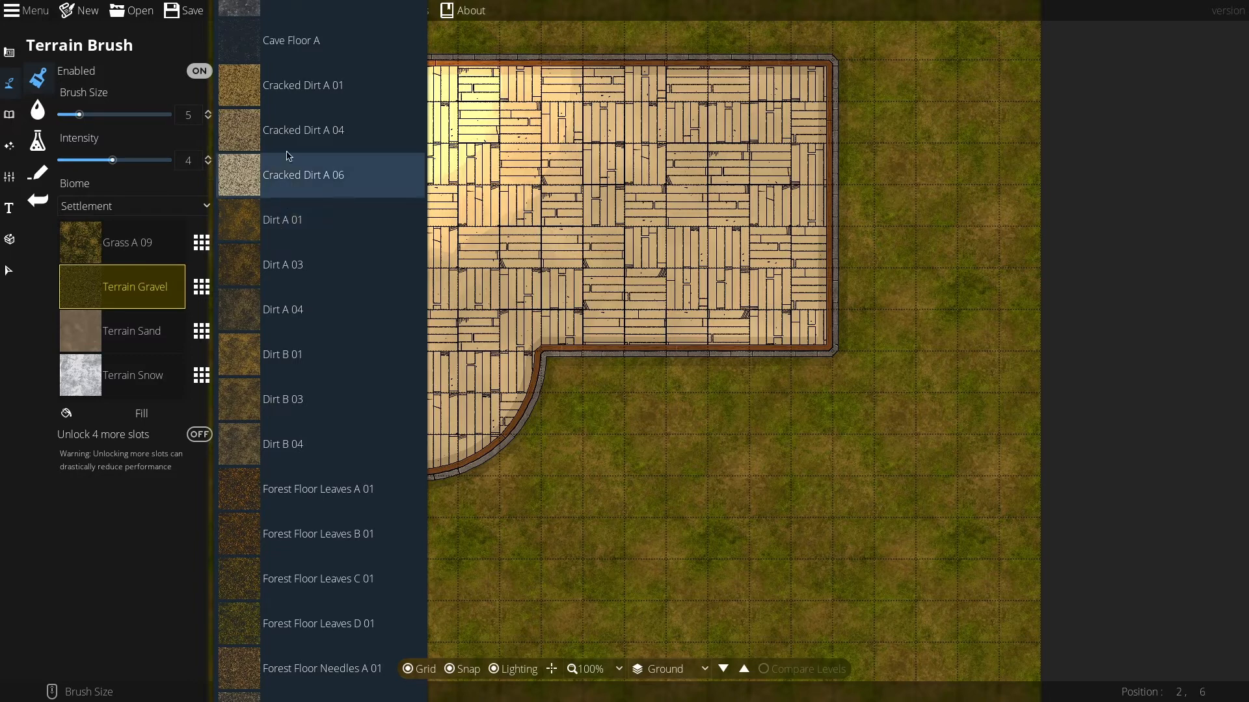
pyautogui.click(286, 221)
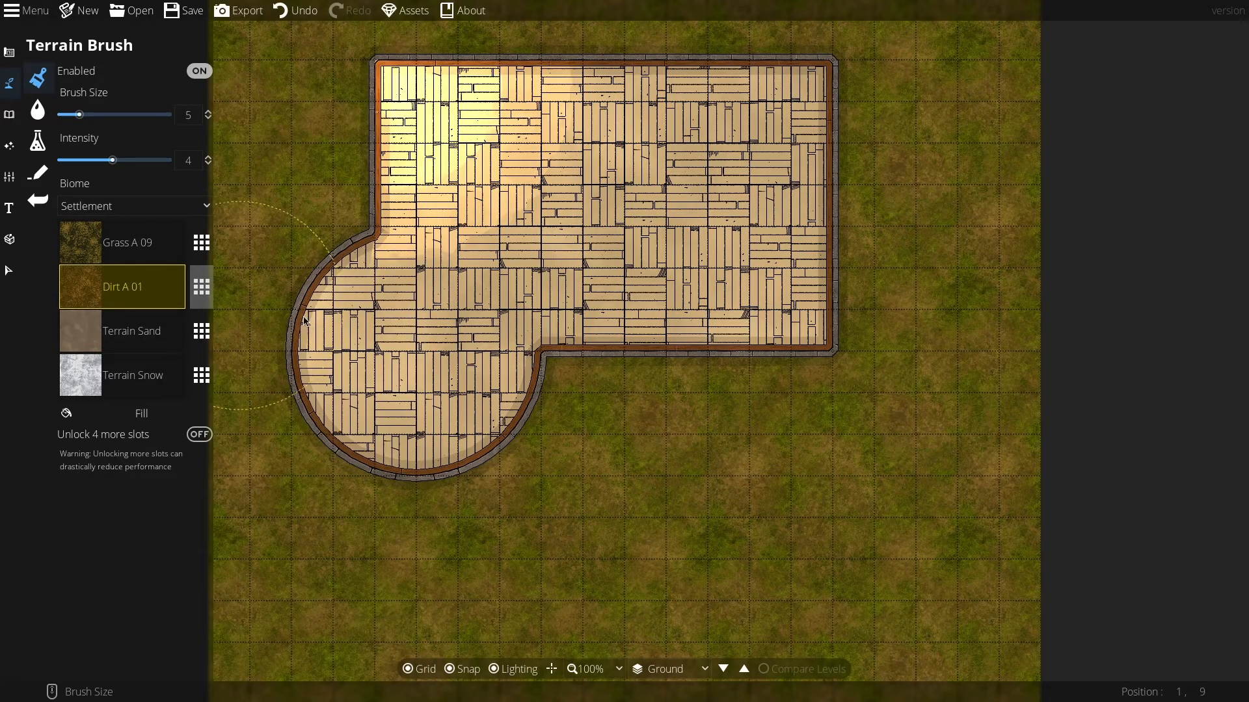
# Step: Paint a narrow dirt path at brush size 1 running south from the building to the map edge
pyautogui.scroll(1, 537, 368)
pyautogui.scroll(5, 669, 464)
pyautogui.scroll(-10, 664, 450)
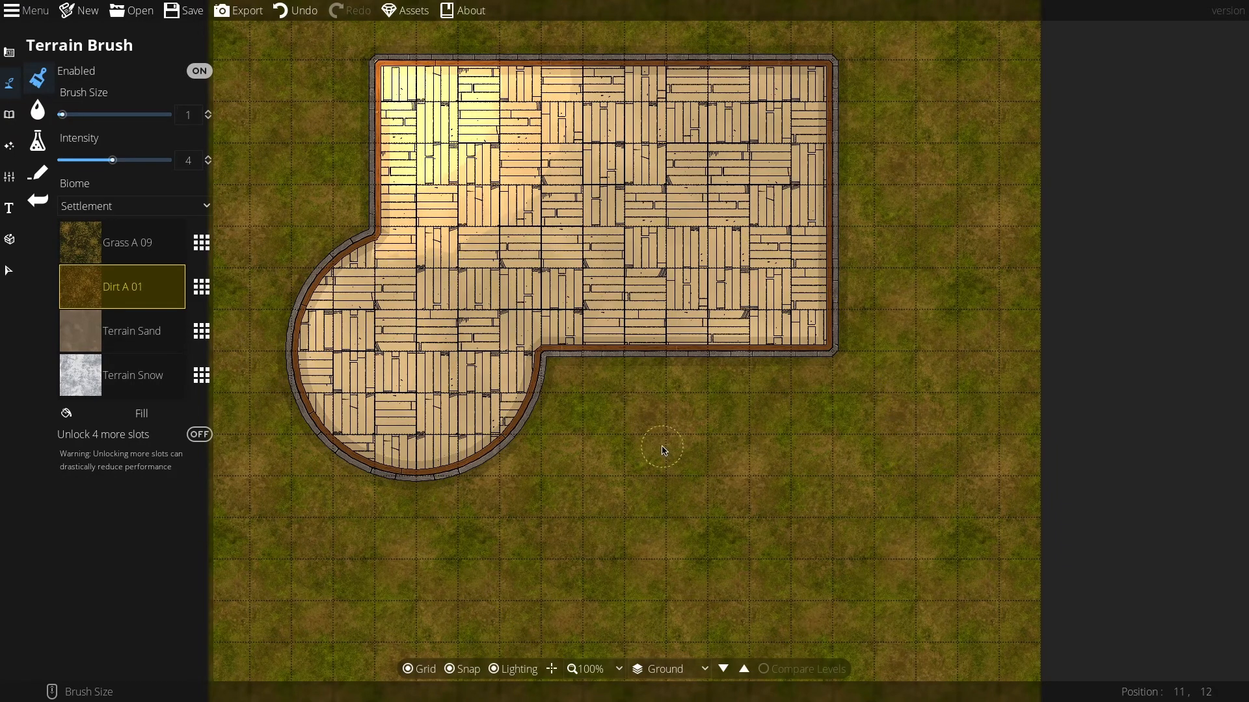
pyautogui.scroll(2, 662, 446)
pyautogui.scroll(-1, 663, 447)
pyautogui.scroll(-1, 635, 406)
pyautogui.moveTo(647, 391)
pyautogui.mouseDown()
pyautogui.moveTo(652, 490)
pyautogui.moveTo(642, 449)
pyautogui.moveTo(638, 518)
pyautogui.moveTo(646, 496)
pyautogui.moveTo(646, 540)
pyautogui.moveTo(640, 396)
pyautogui.moveTo(650, 577)
pyautogui.moveTo(638, 559)
pyautogui.moveTo(631, 593)
pyautogui.moveTo(641, 560)
pyautogui.moveTo(602, 631)
pyautogui.moveTo(583, 640)
pyautogui.moveTo(644, 528)
pyautogui.mouseUp()
pyautogui.moveTo(649, 428)
pyautogui.mouseDown()
pyautogui.moveTo(645, 358)
pyautogui.moveTo(639, 560)
pyautogui.moveTo(592, 651)
pyautogui.mouseUp()
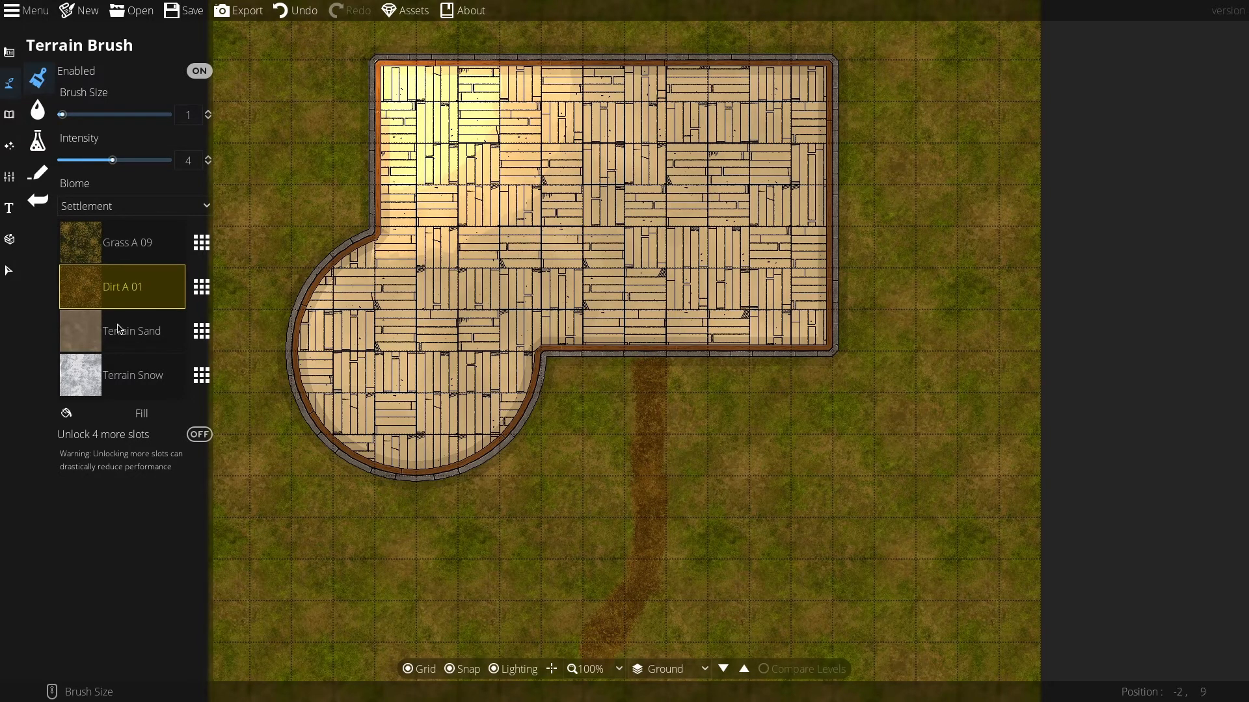
# Step: Replace the third terrain slot with Cracked Dirt A 01
pyautogui.click(150, 333)
pyautogui.click(202, 331)
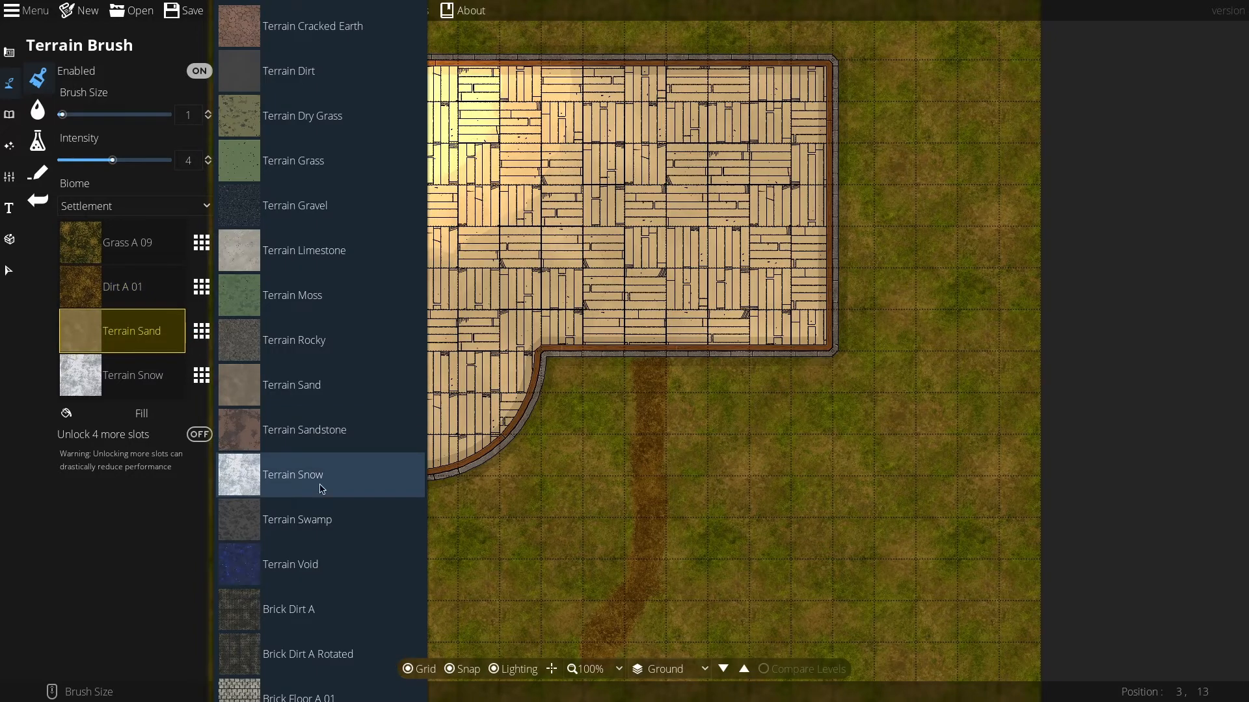
pyautogui.scroll(-15, 322, 494)
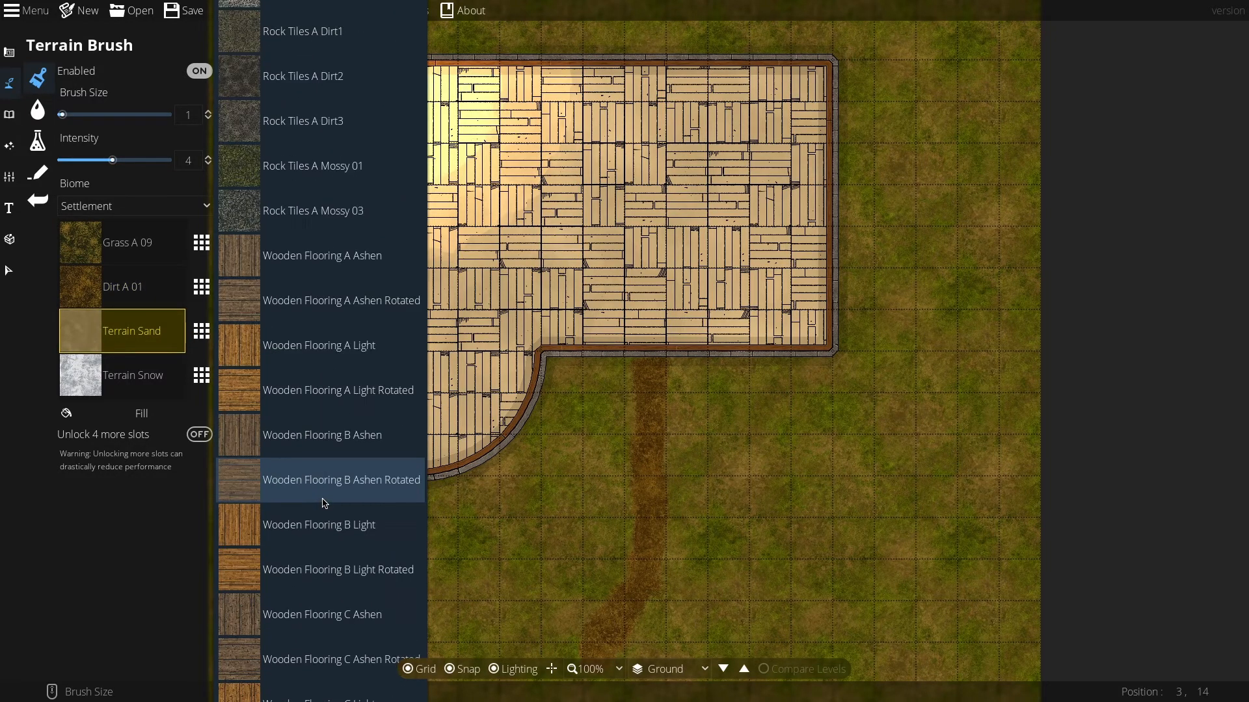
pyautogui.scroll(-15, 324, 503)
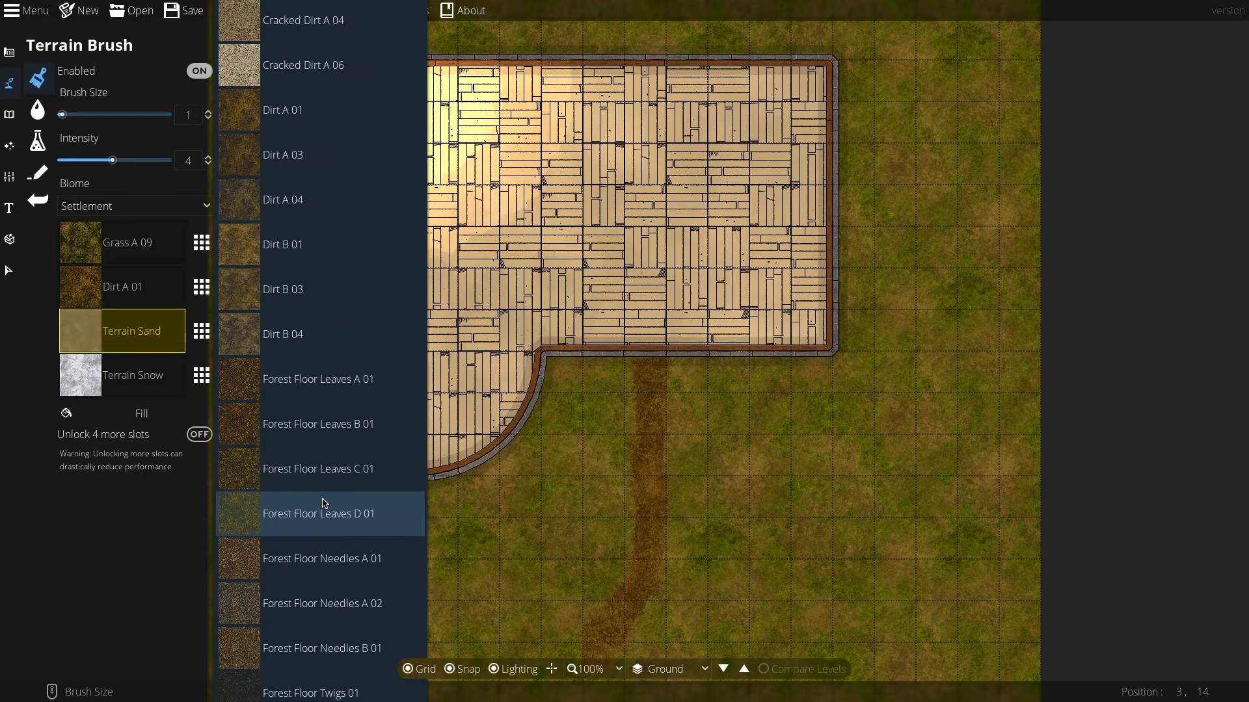
pyautogui.scroll(-3, 325, 505)
pyautogui.scroll(6, 325, 455)
pyautogui.click(247, 124)
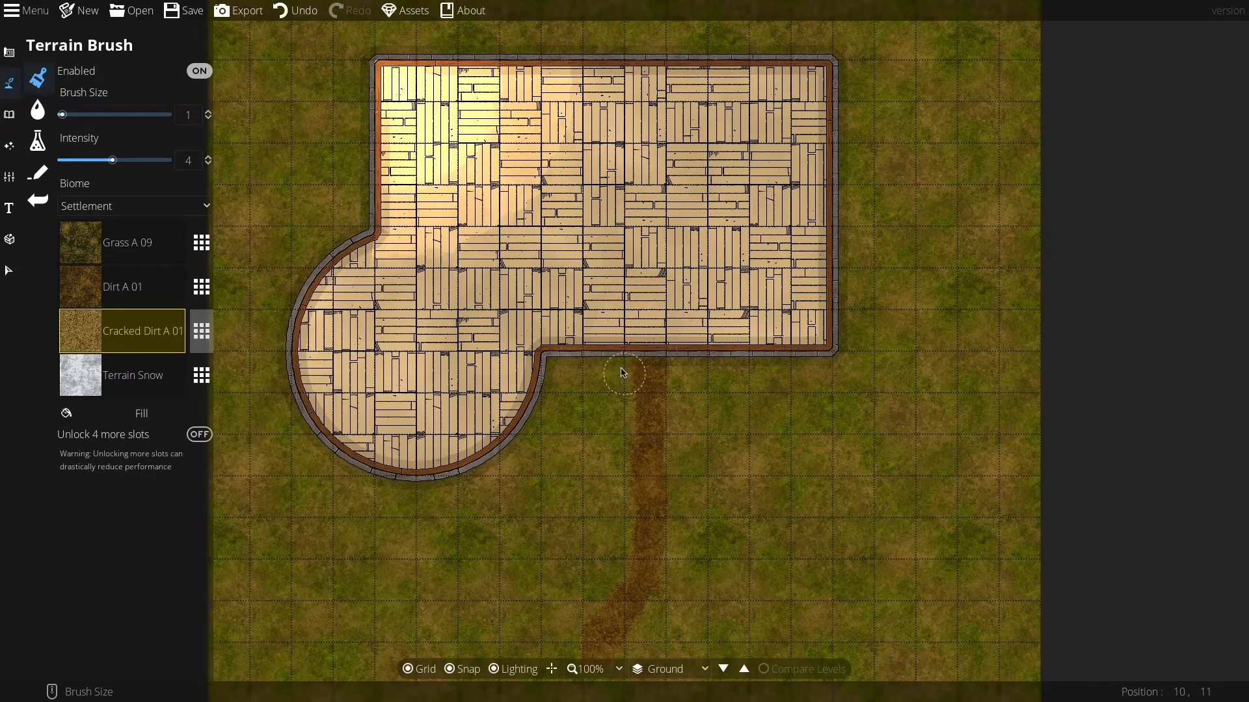
# Step: Set brush intensity to about 1.2 and paint cracked dirt over the path south of the building
pyautogui.scroll(2, 640, 404)
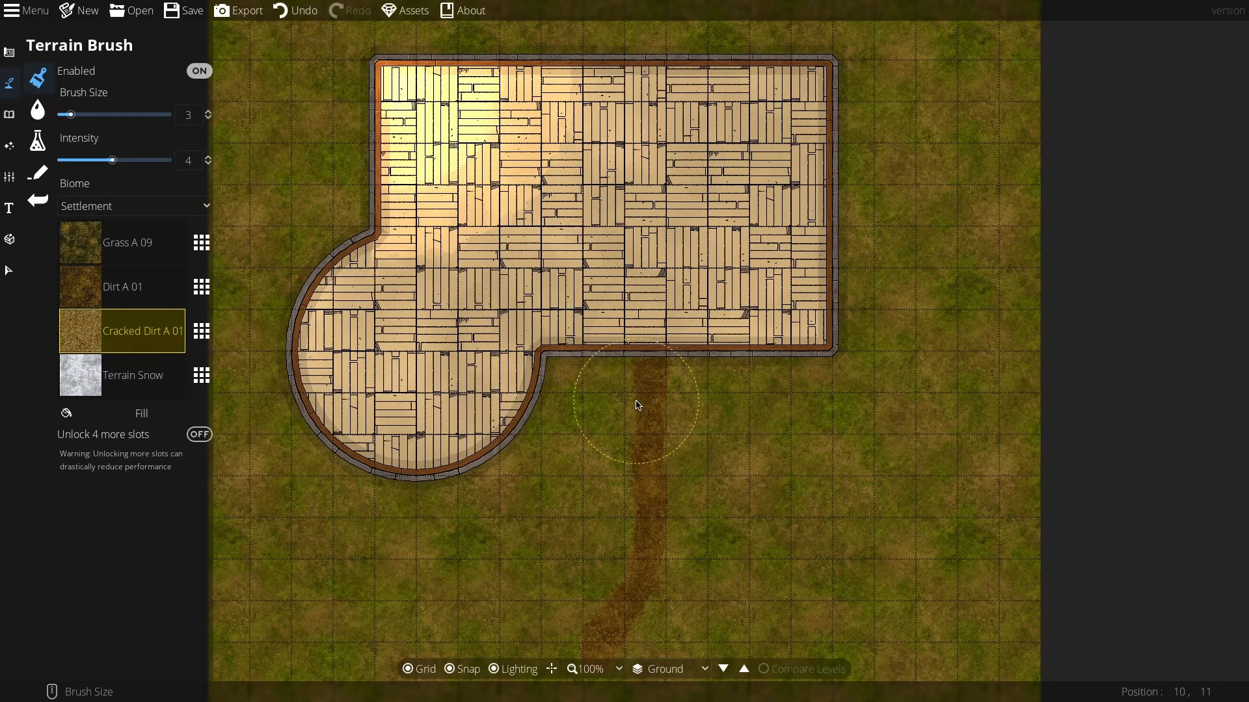
pyautogui.scroll(-2, 638, 404)
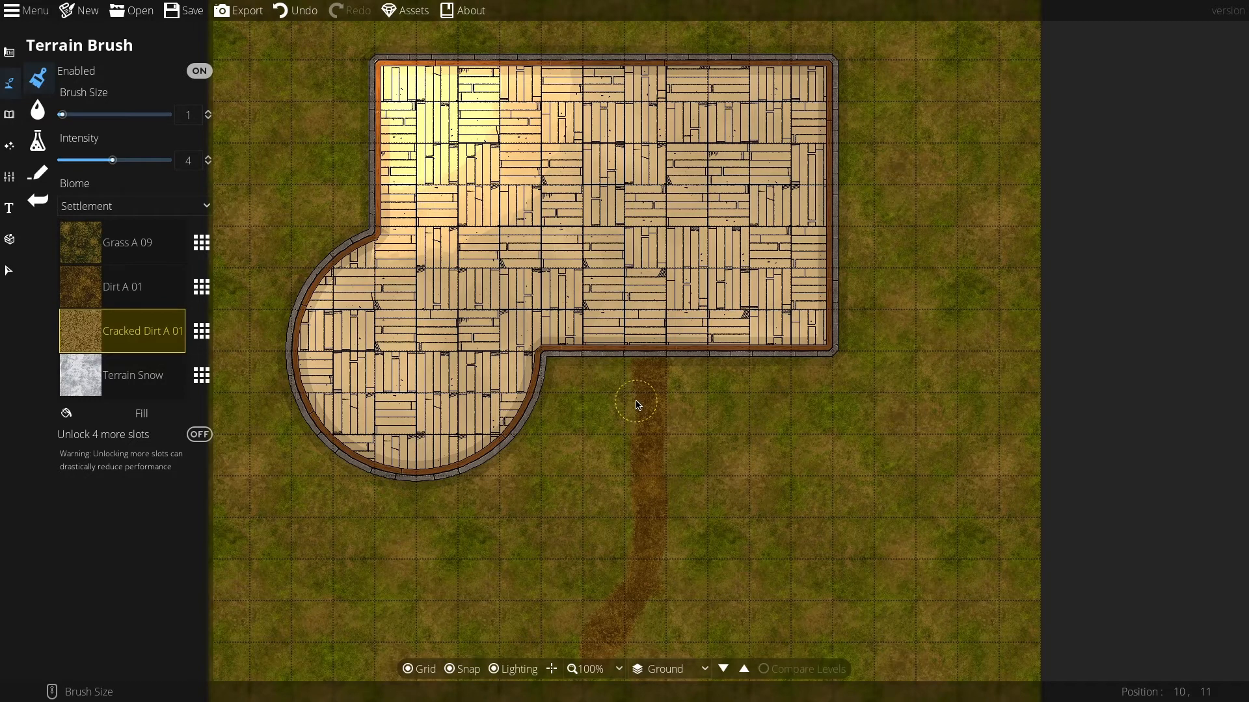
pyautogui.click(76, 162)
pyautogui.moveTo(630, 426)
pyautogui.mouseDown()
pyautogui.moveTo(636, 357)
pyautogui.moveTo(638, 510)
pyautogui.moveTo(631, 483)
pyautogui.moveTo(644, 529)
pyautogui.moveTo(599, 614)
pyautogui.moveTo(634, 559)
pyautogui.moveTo(605, 611)
pyautogui.moveTo(647, 510)
pyautogui.moveTo(666, 367)
pyautogui.moveTo(664, 539)
pyautogui.moveTo(644, 608)
pyautogui.moveTo(606, 654)
pyautogui.moveTo(650, 565)
pyautogui.moveTo(653, 384)
pyautogui.mouseUp()
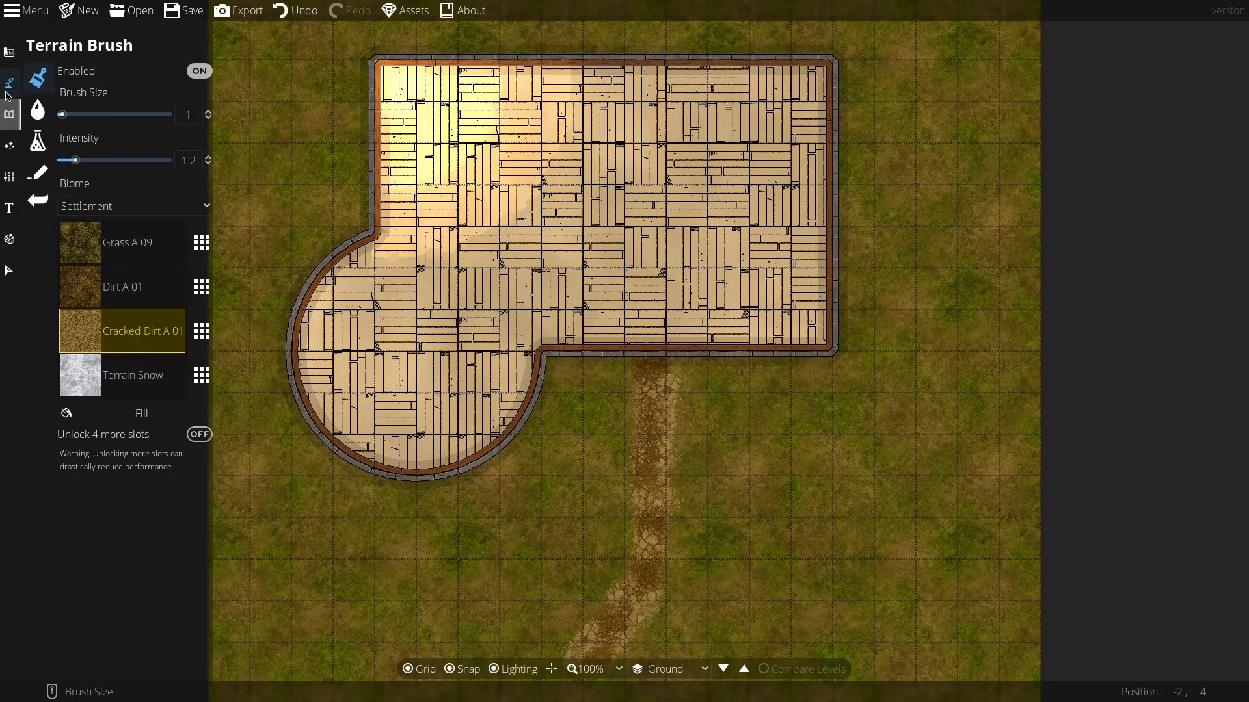
# Step: Open the Portal Tool and place a Door Wood A2 door in the south wall where the path meets it
pyautogui.click(9, 55)
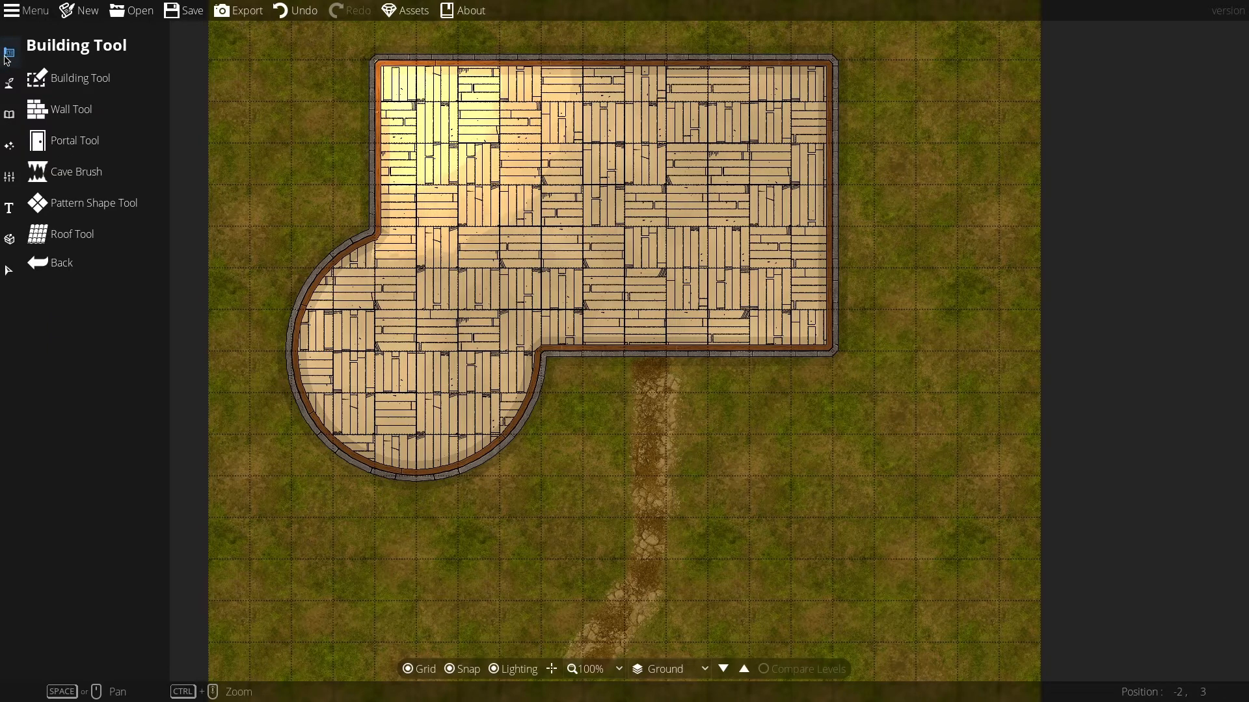
pyautogui.click(47, 143)
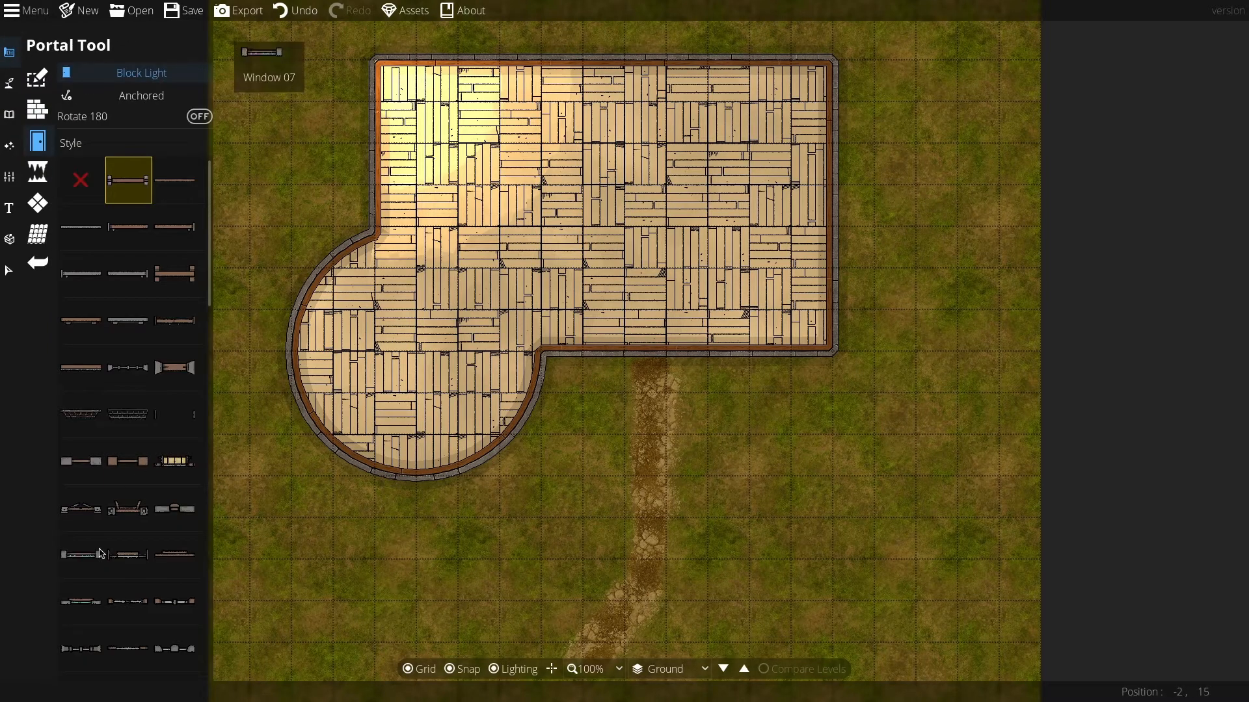
pyautogui.scroll(-1, 104, 536)
pyautogui.click(123, 433)
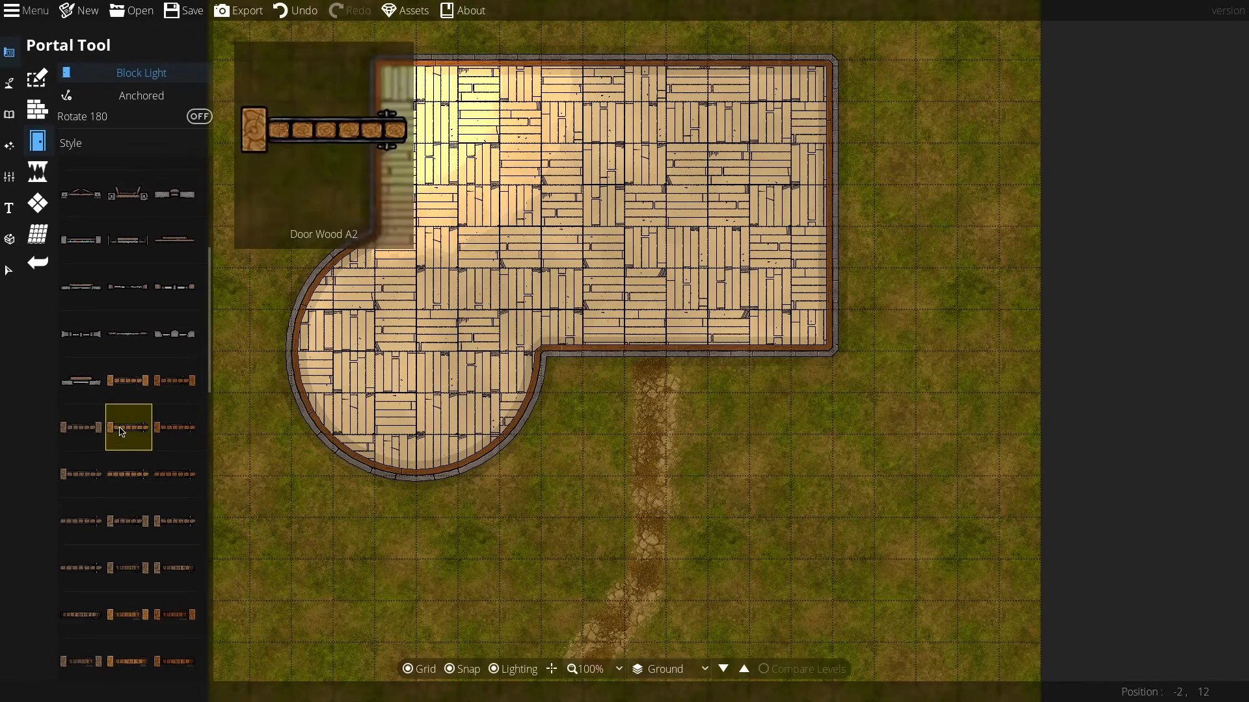
pyautogui.click(647, 358)
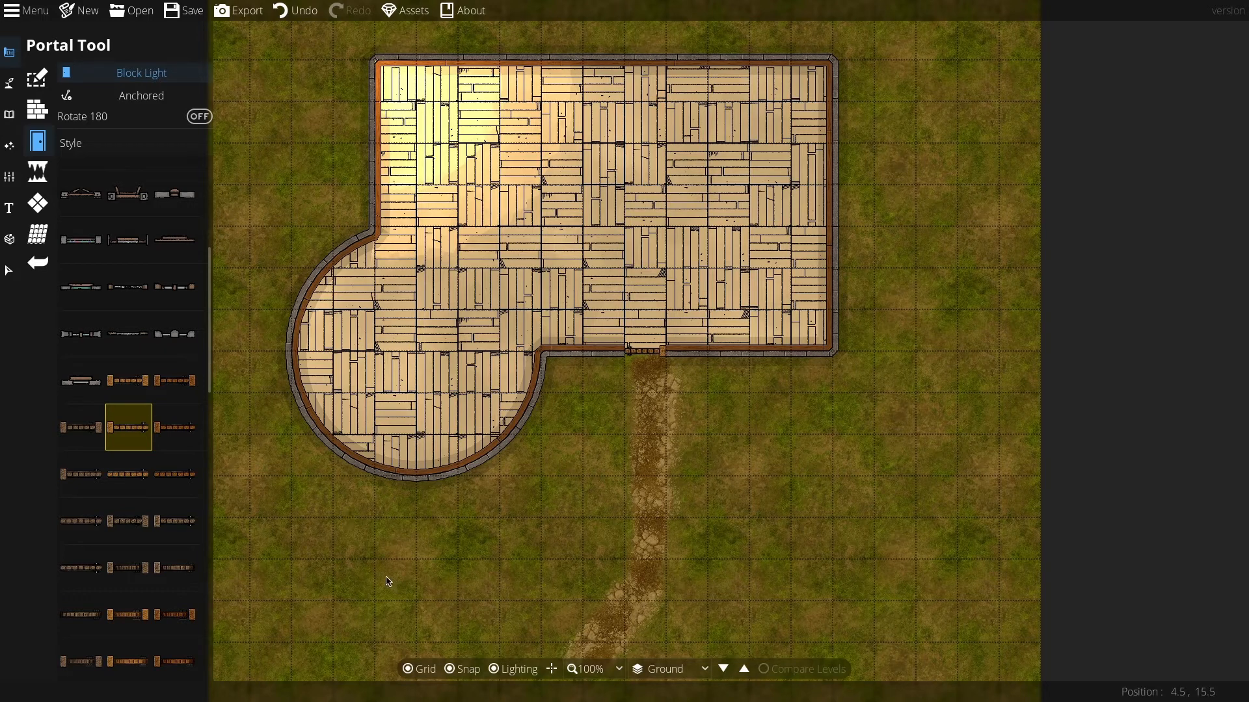
# Step: Choose a wooden window style from the portal list and switch it from Block Light to Allow Light
pyautogui.scroll(-5, 117, 556)
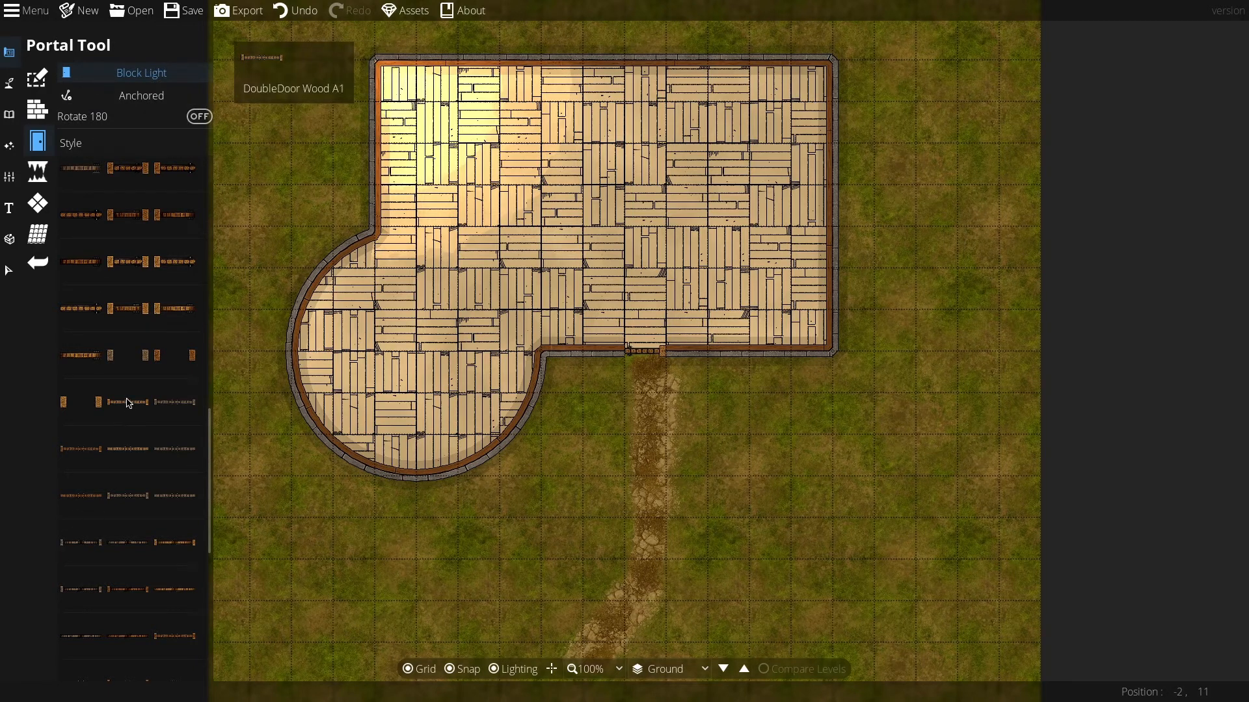
pyautogui.moveTo(128, 403)
pyautogui.scroll(-5, 120, 504)
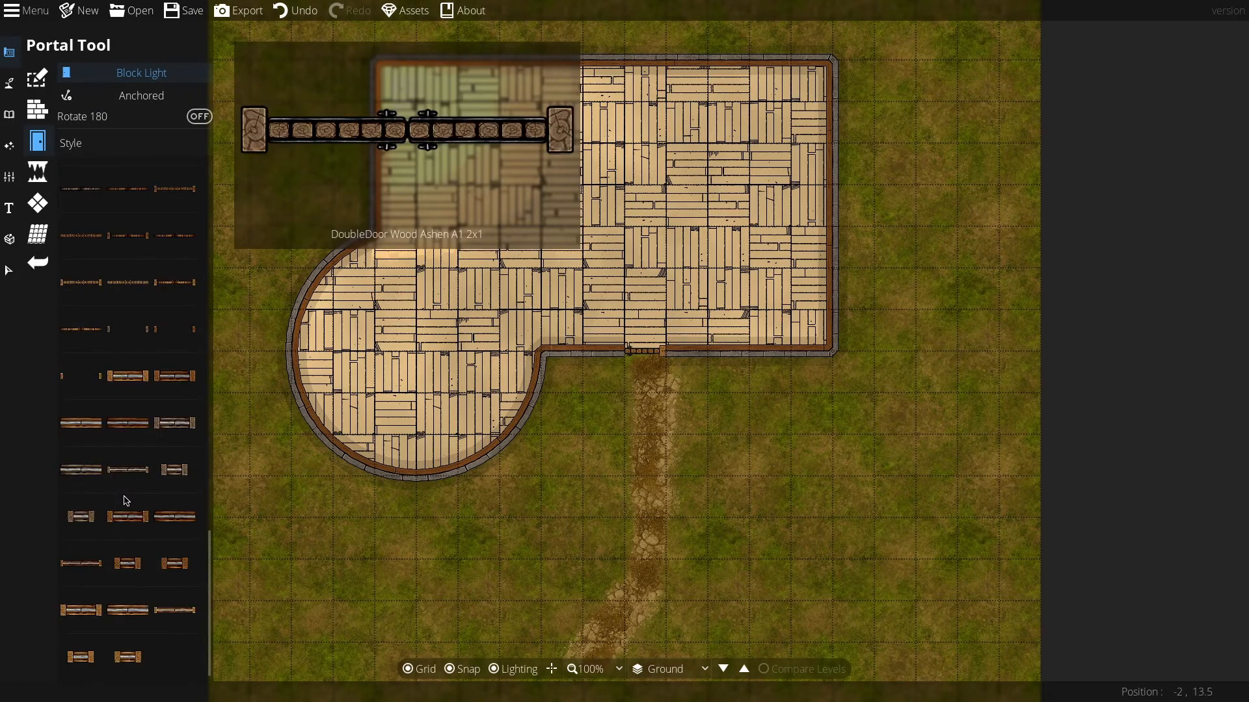
pyautogui.click(125, 516)
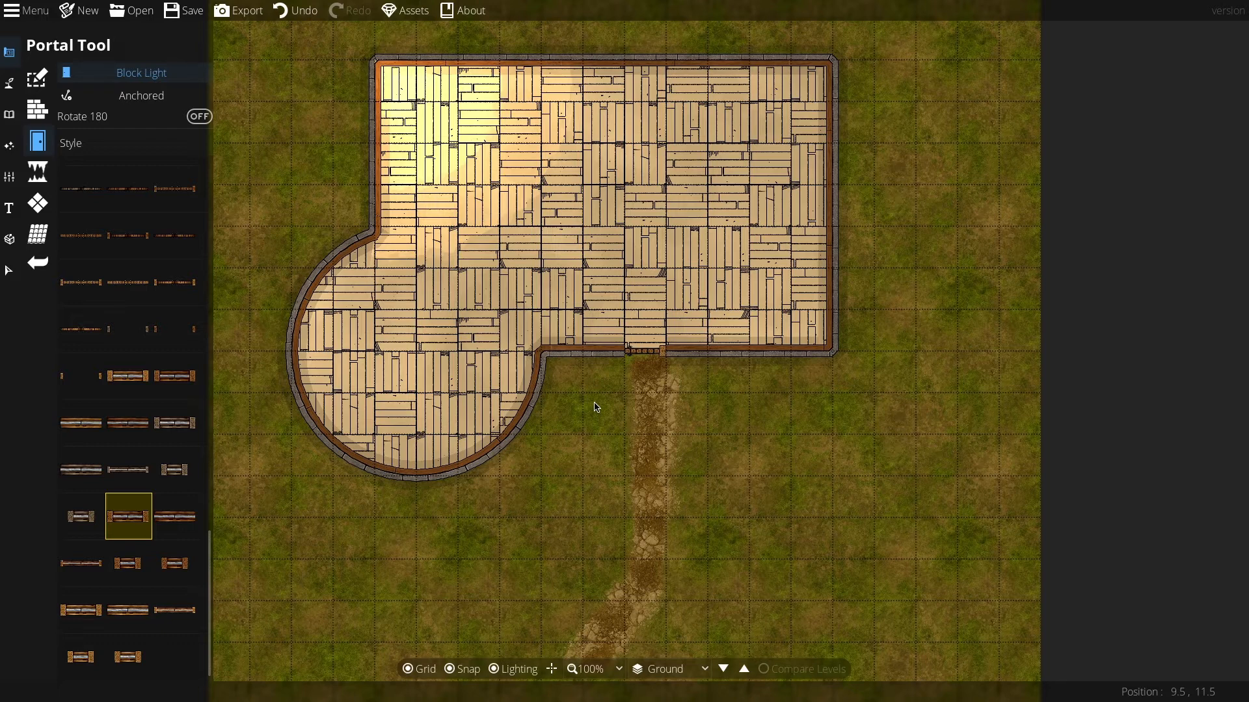
pyautogui.click(121, 75)
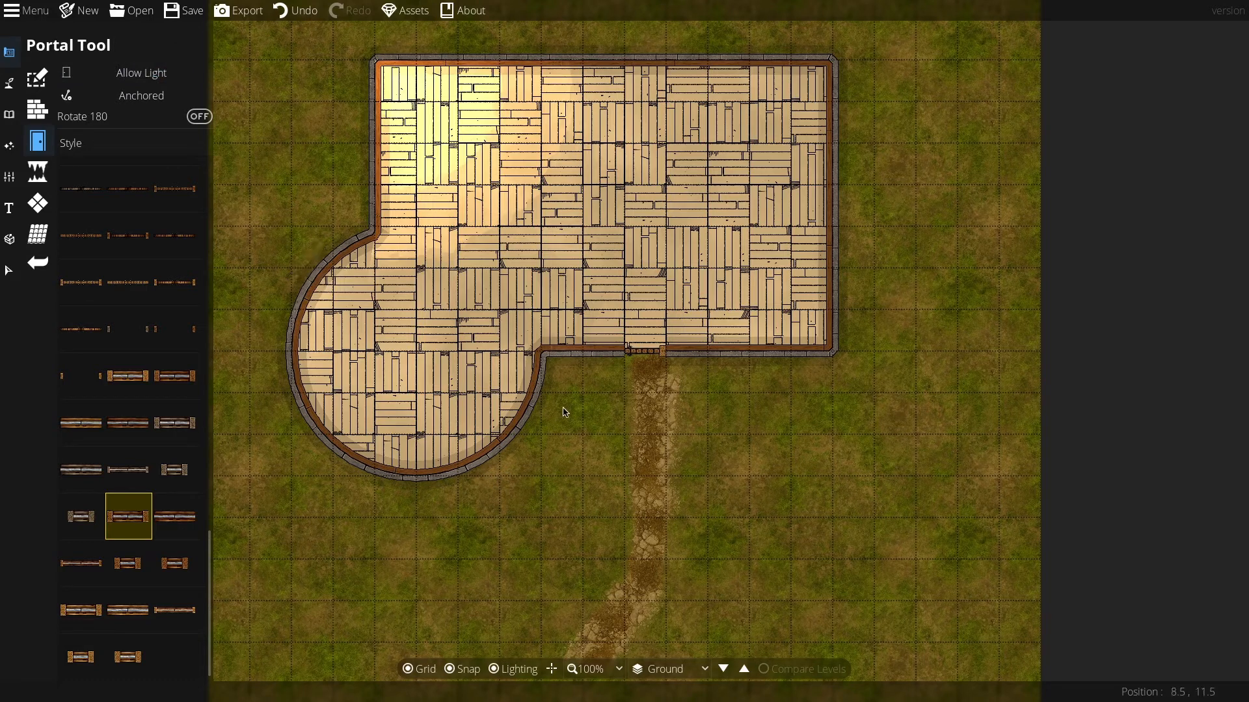
# Step: Place windows on the south wall on both sides of the door and along the curved wall
pyautogui.click(602, 350)
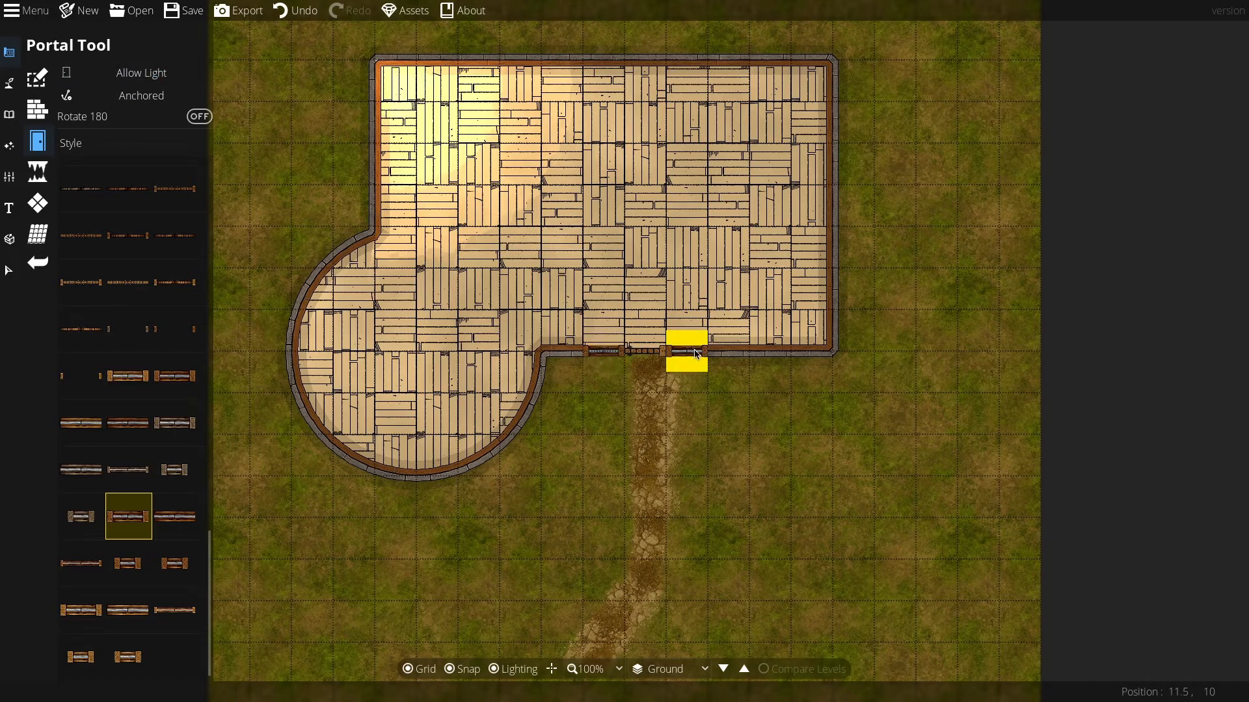
pyautogui.click(693, 352)
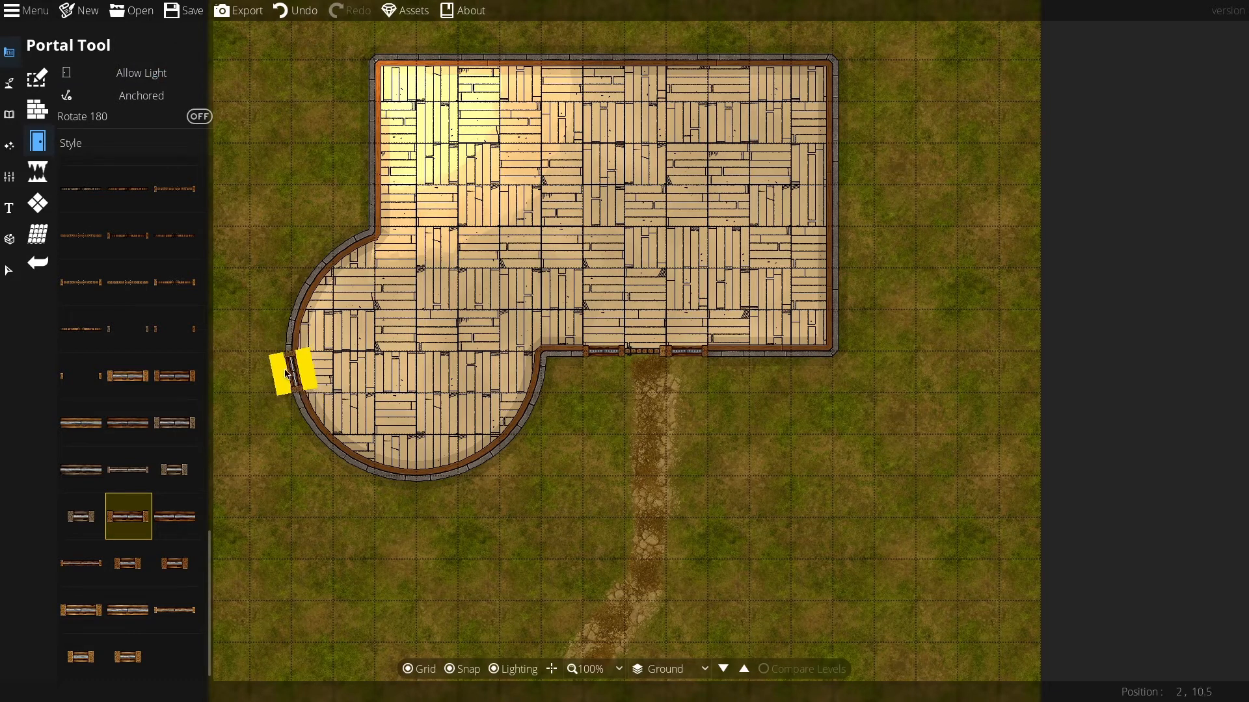
pyautogui.click(291, 370)
pyautogui.click(307, 411)
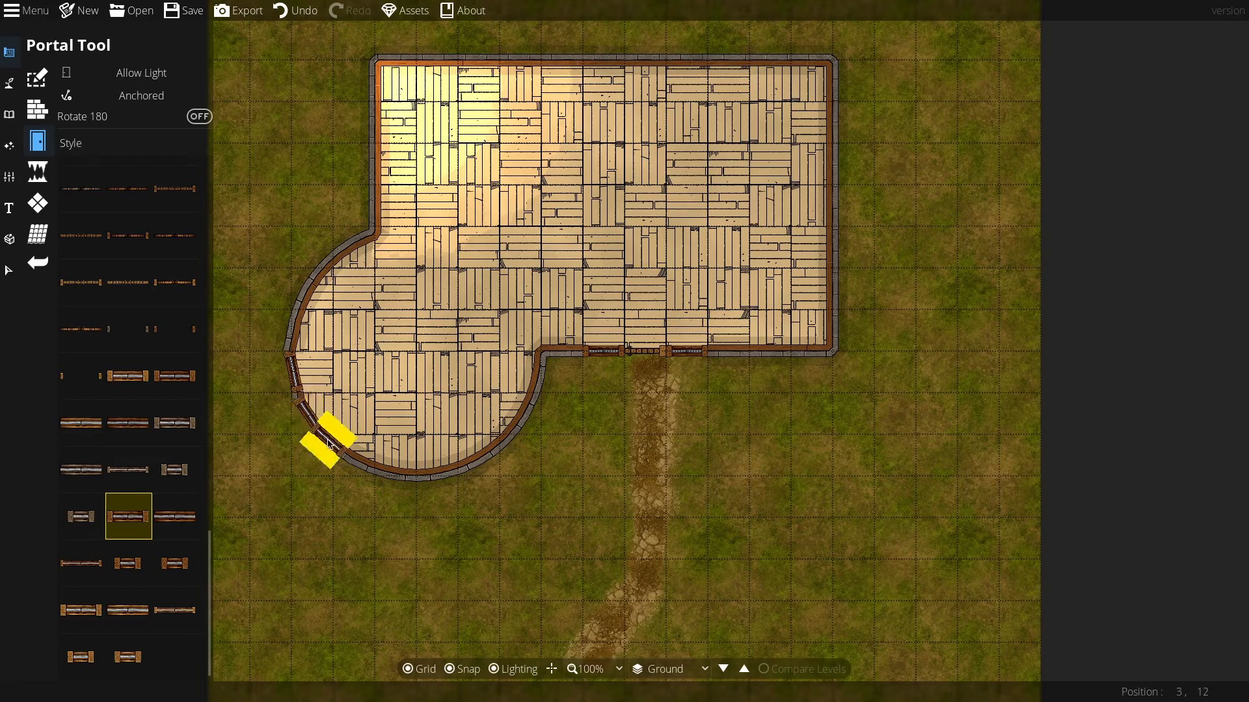
pyautogui.click(346, 456)
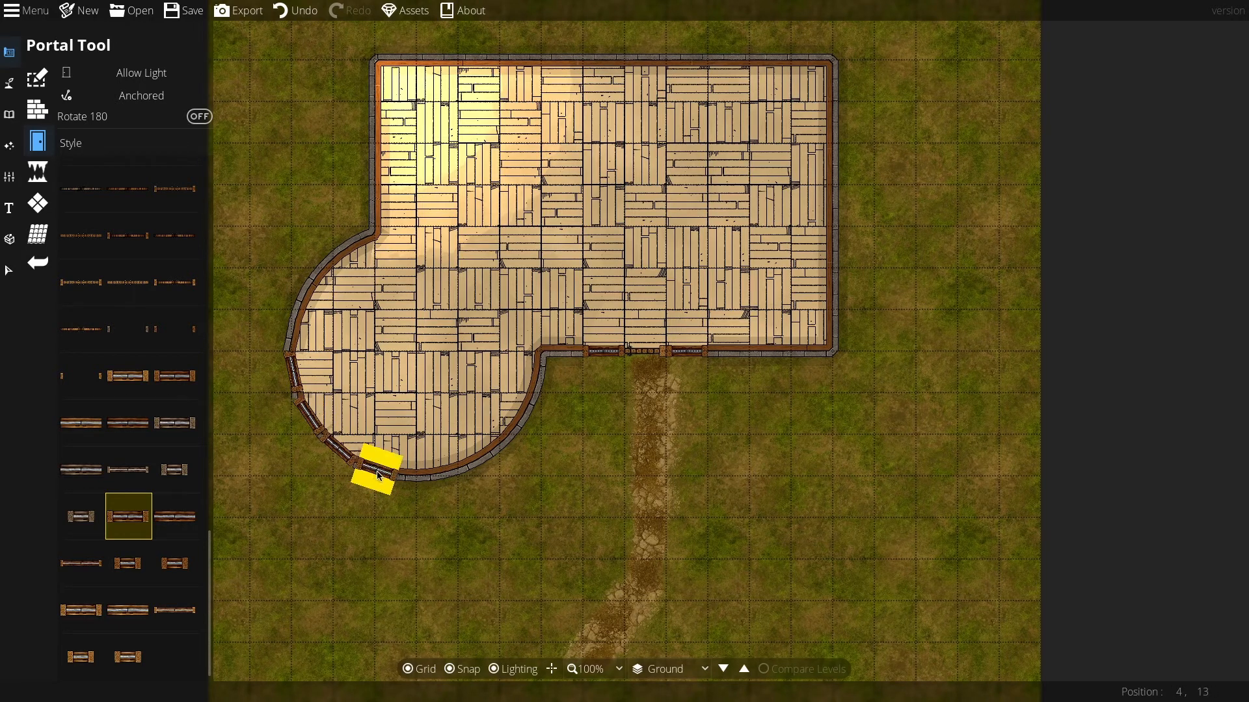
pyautogui.click(380, 475)
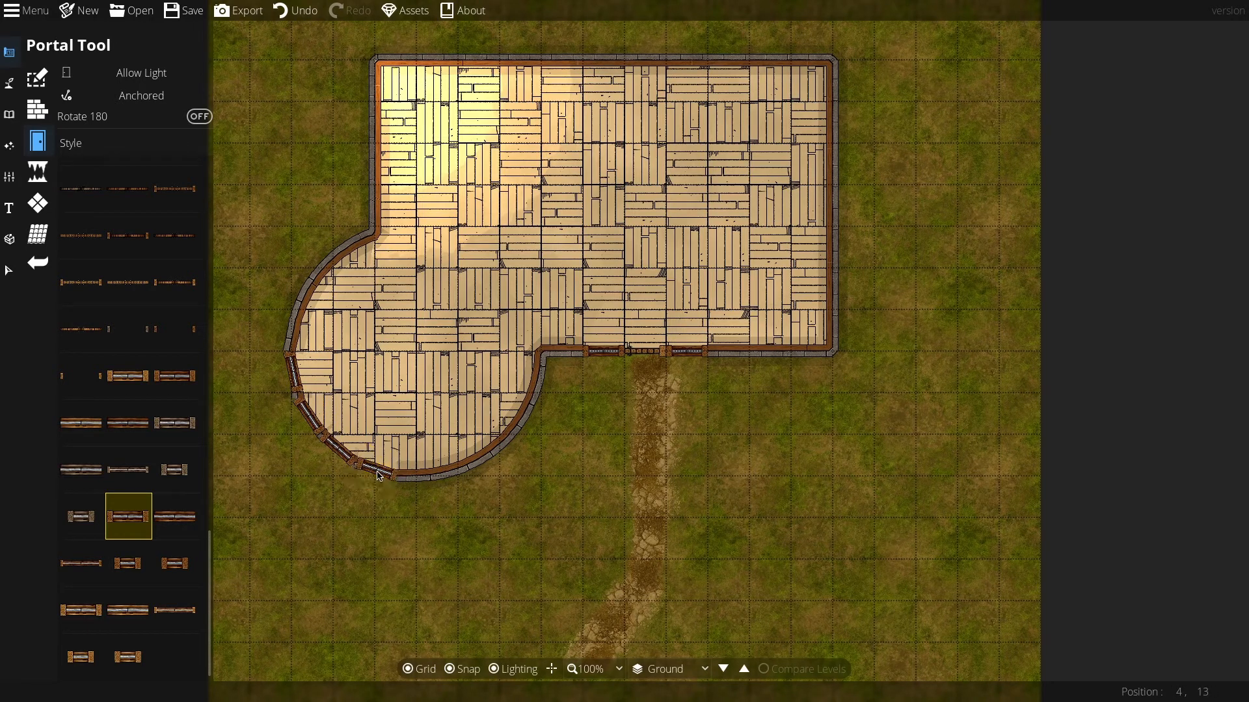
# Step: Place windows along the north wall, the east wall and the west wall of the building
pyautogui.click(481, 63)
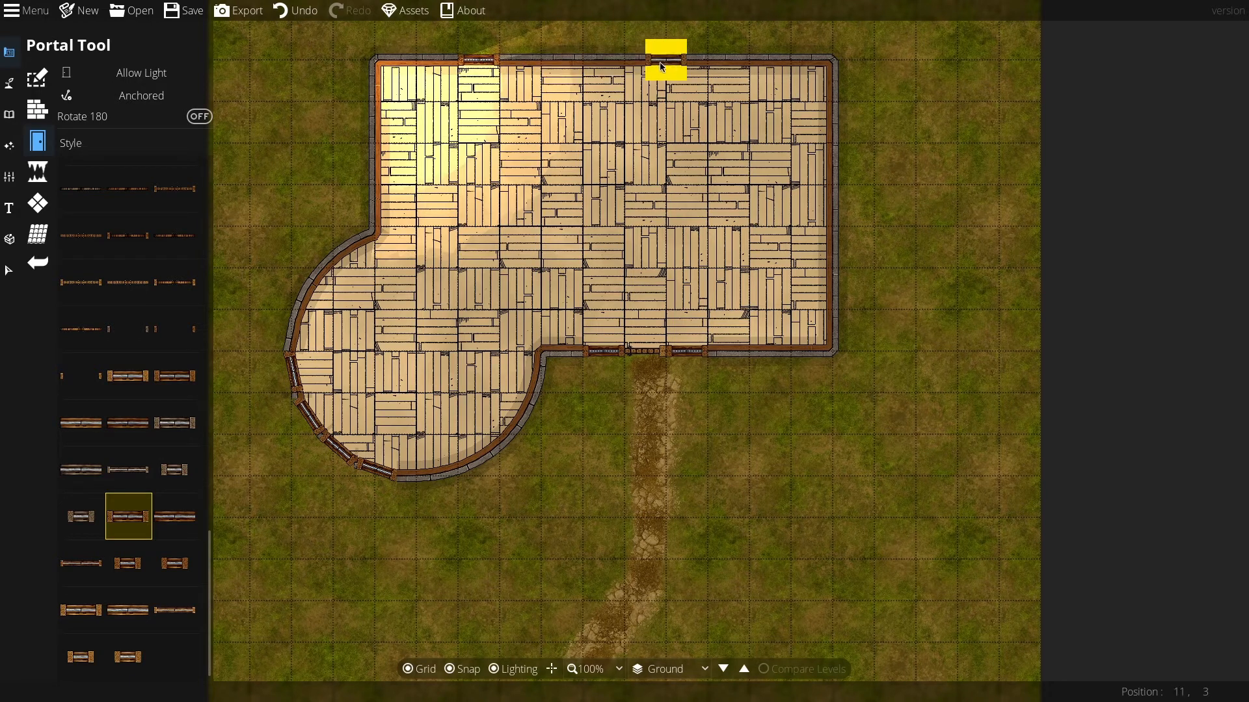
pyautogui.click(520, 73)
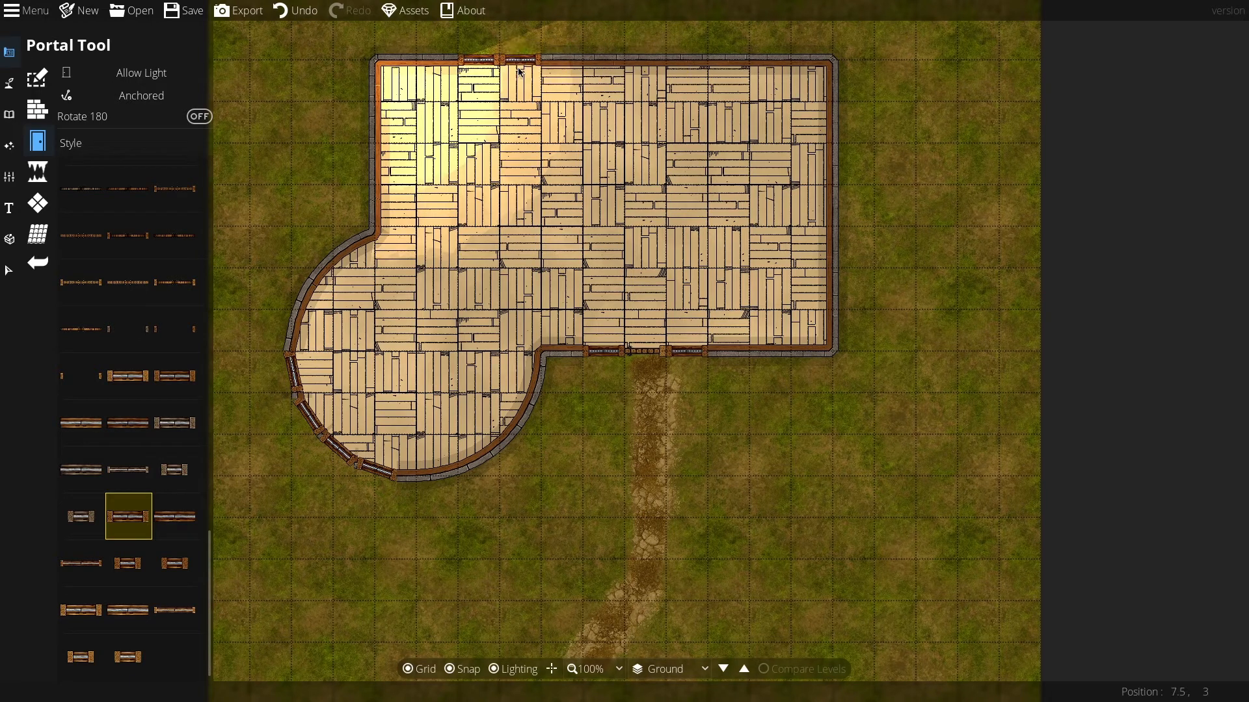
pyautogui.click(729, 73)
pyautogui.click(686, 73)
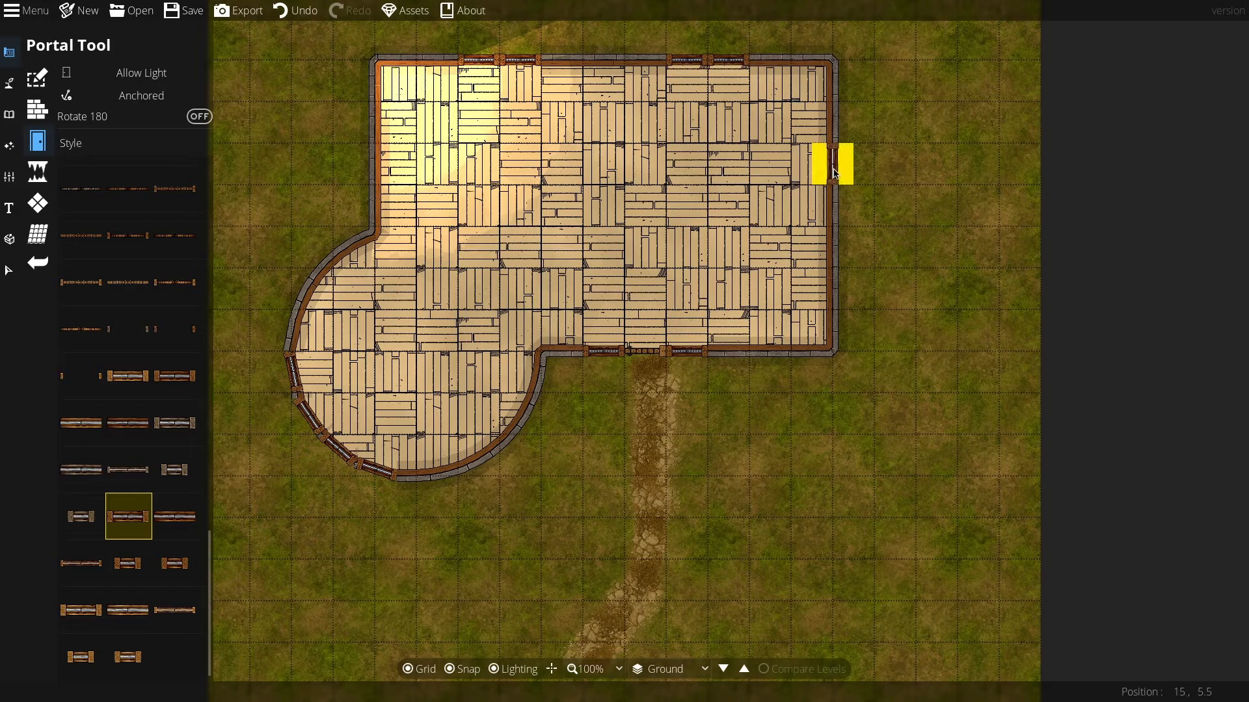
pyautogui.click(836, 164)
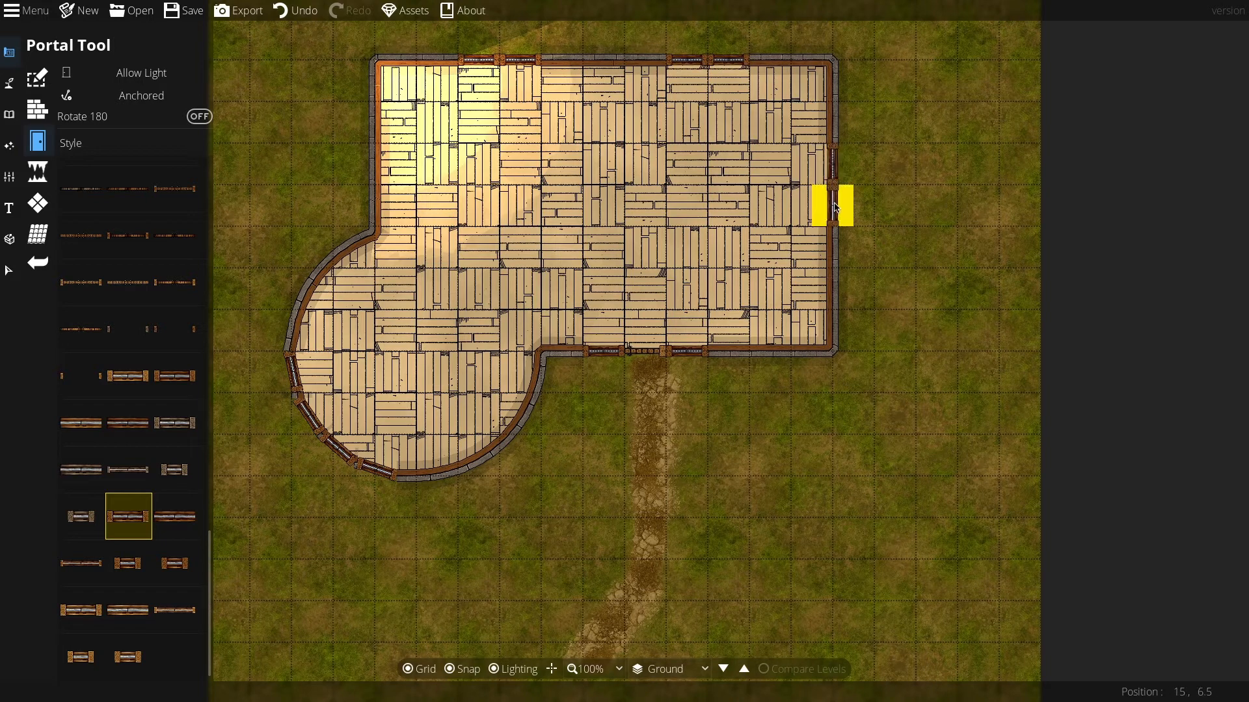
pyautogui.click(838, 252)
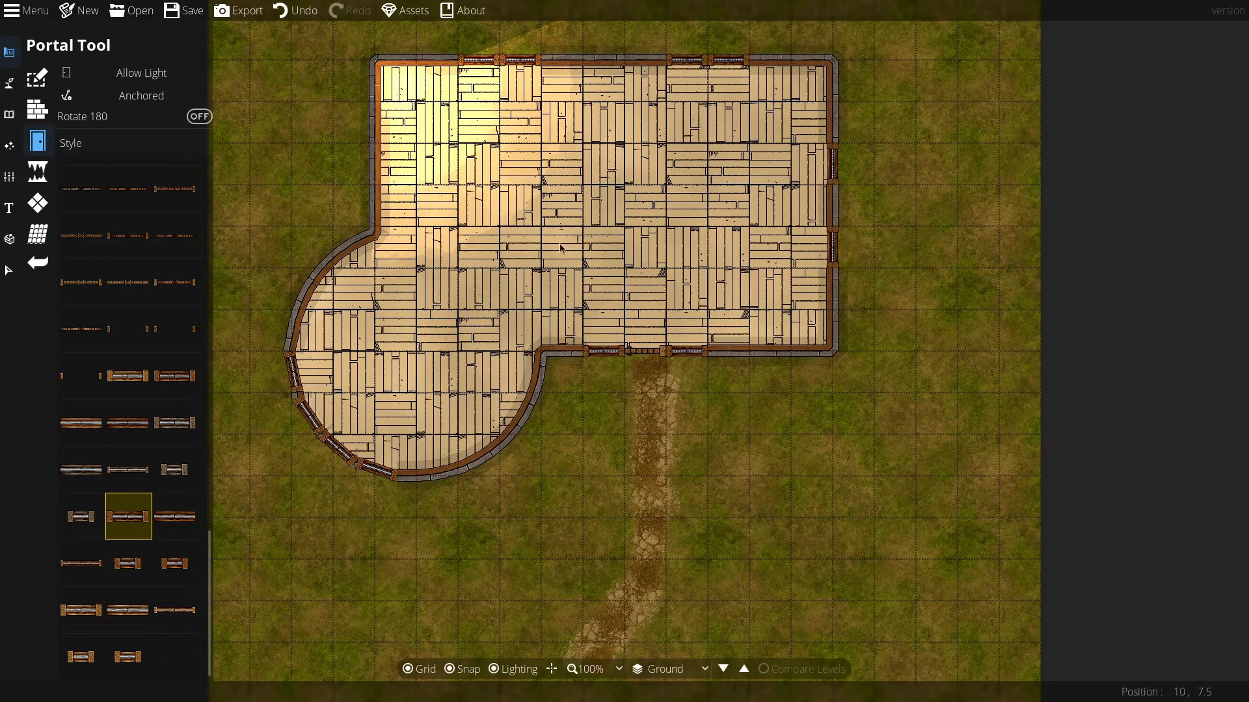
pyautogui.click(379, 170)
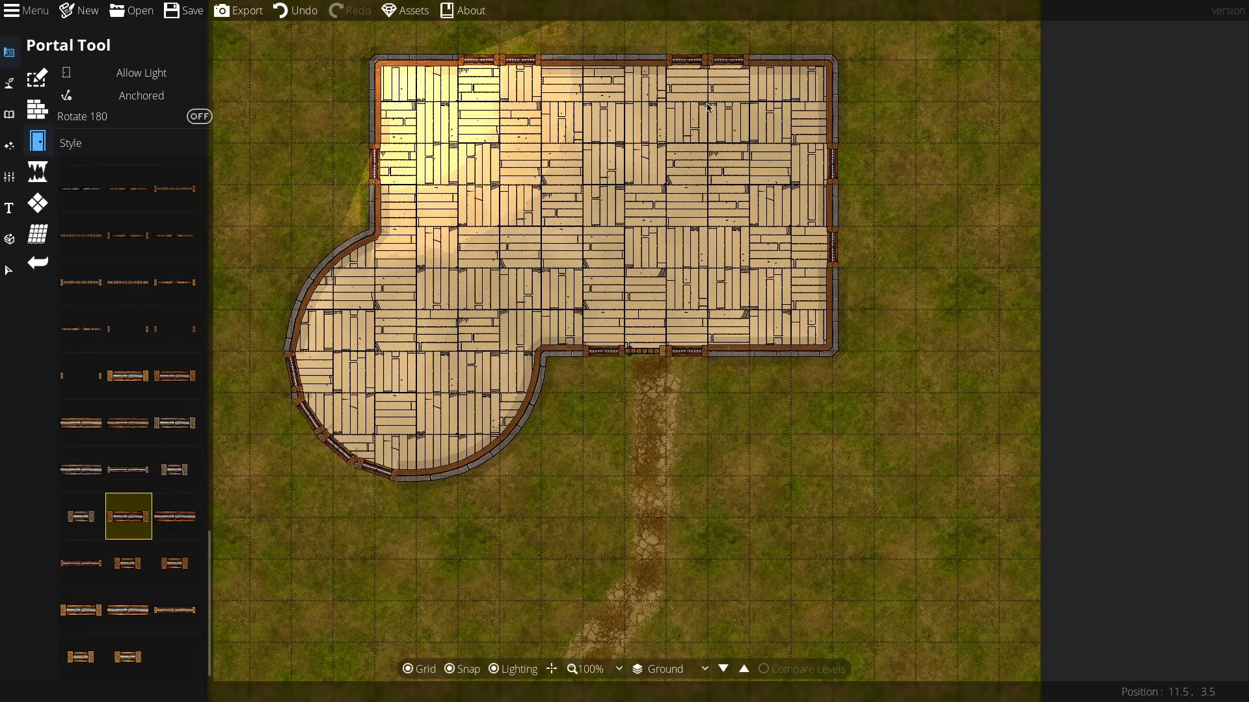
# Step: Open the Wall Tool, browse the wall styles and choose the PlasterWood Light C wall
pyautogui.click(37, 109)
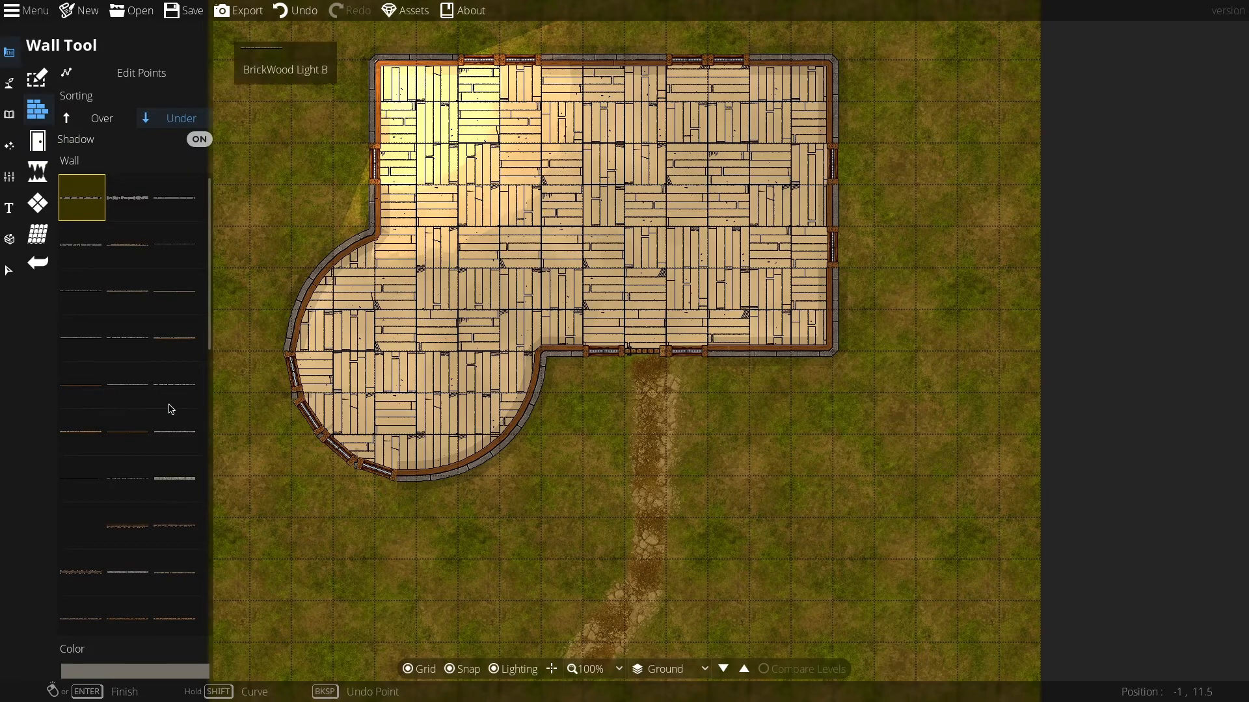
pyautogui.moveTo(122, 431)
pyautogui.moveTo(120, 371)
pyautogui.scroll(-5, 124, 374)
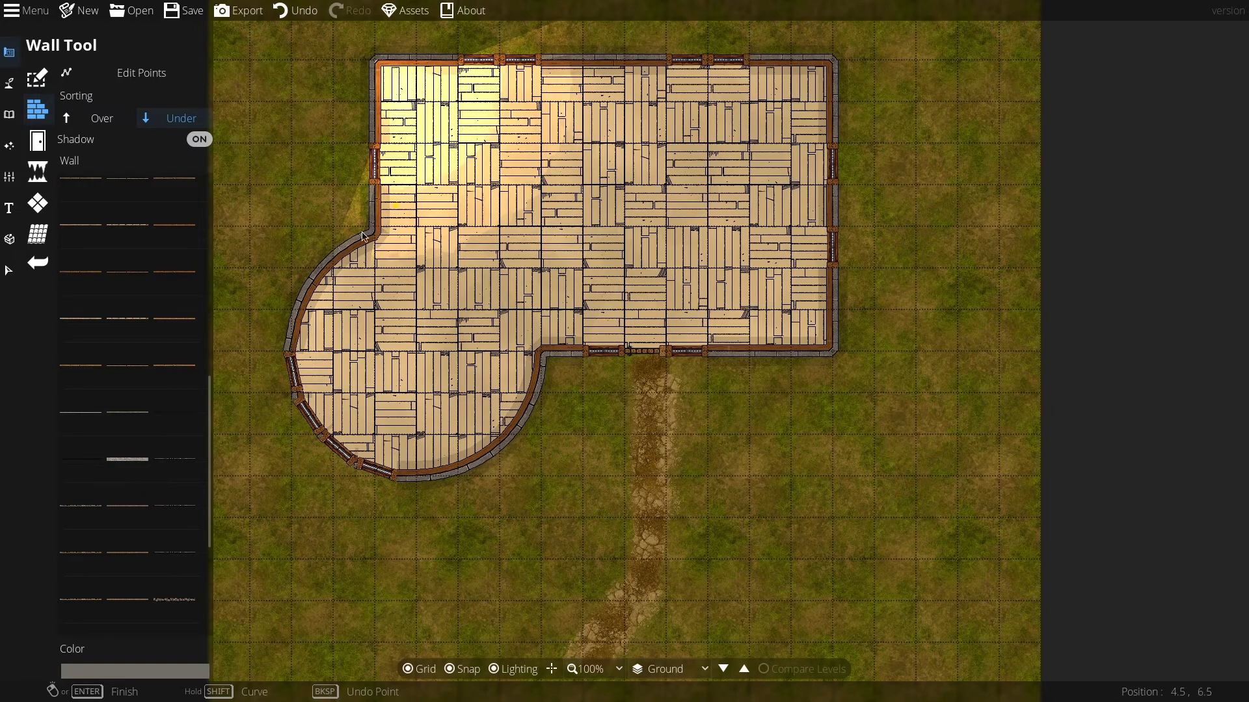
pyautogui.moveTo(114, 324)
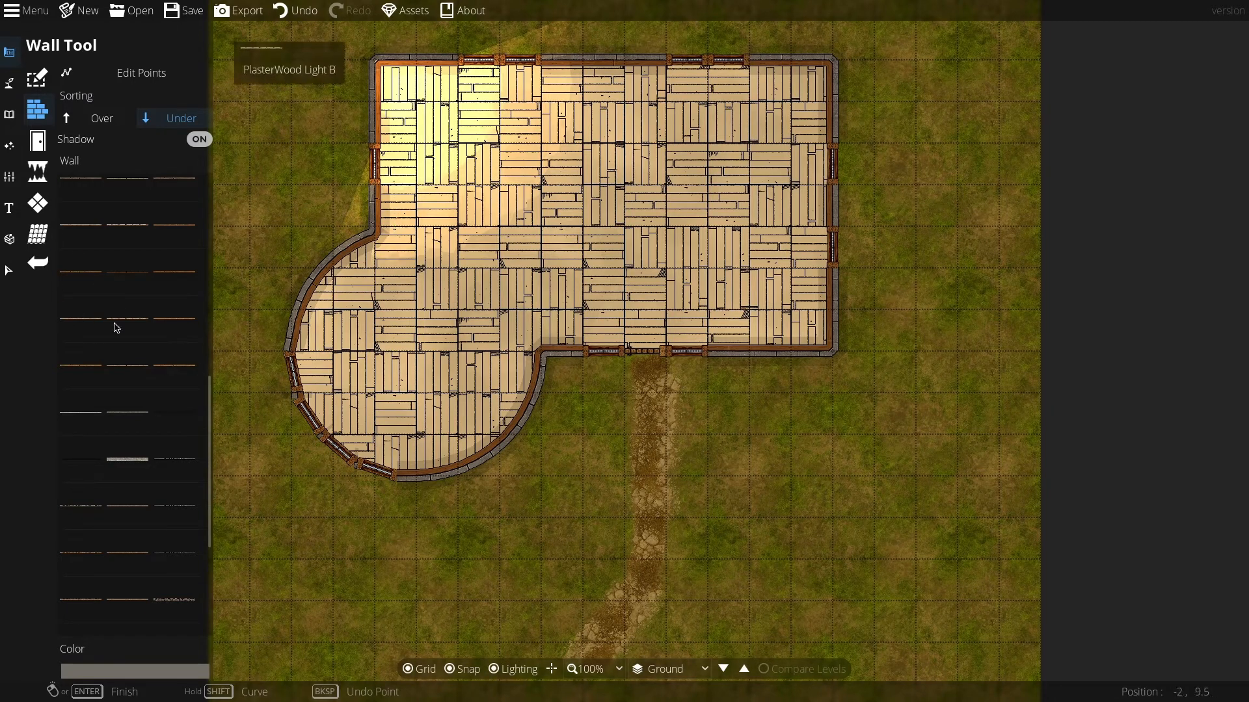
pyautogui.moveTo(180, 321)
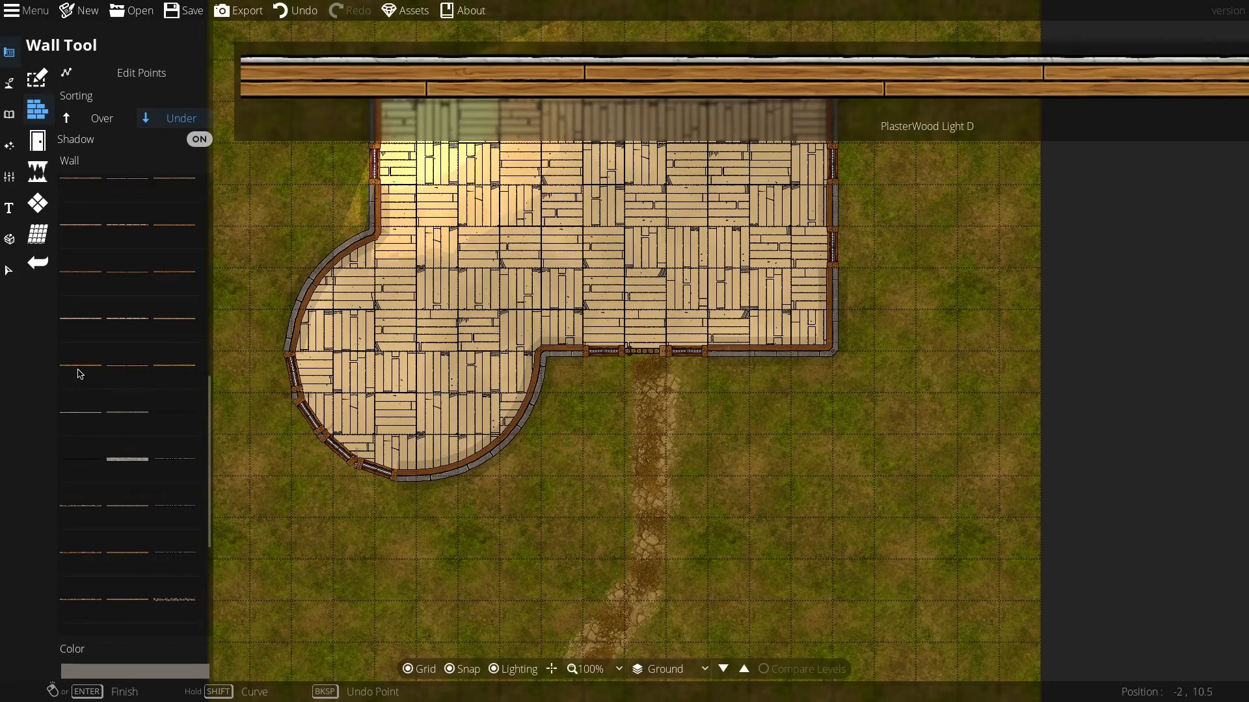
pyautogui.moveTo(80, 421)
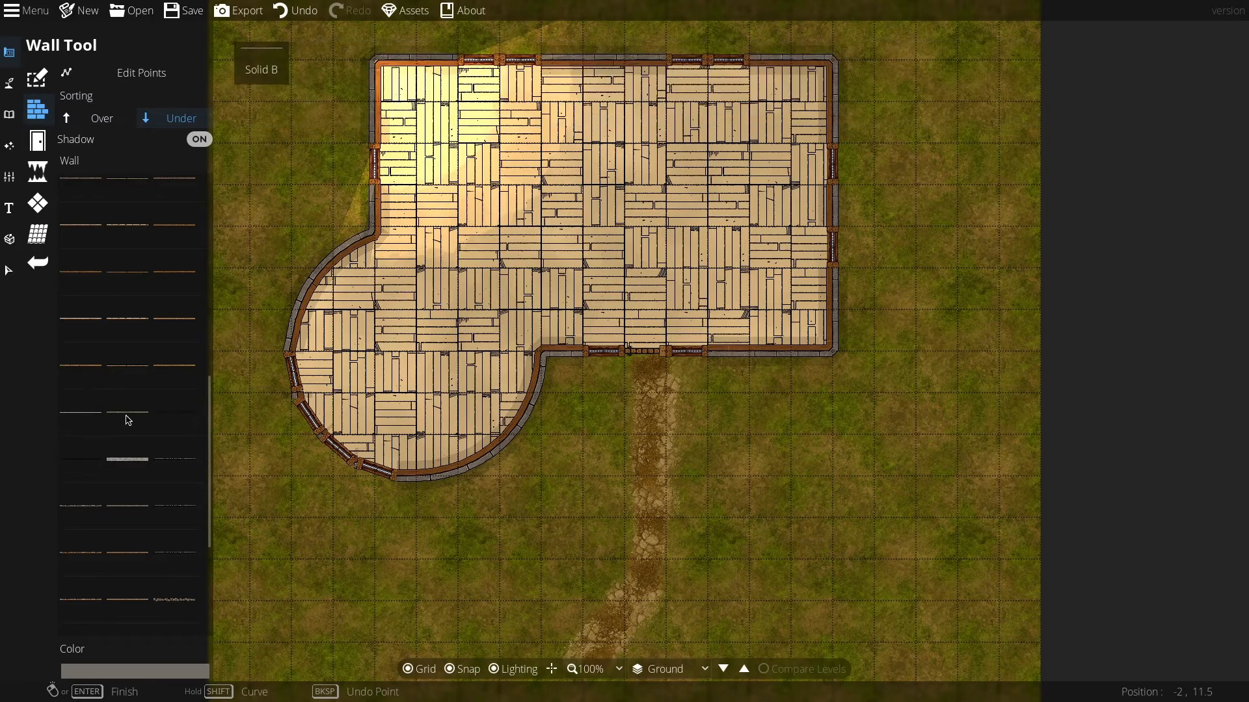
pyautogui.moveTo(177, 283)
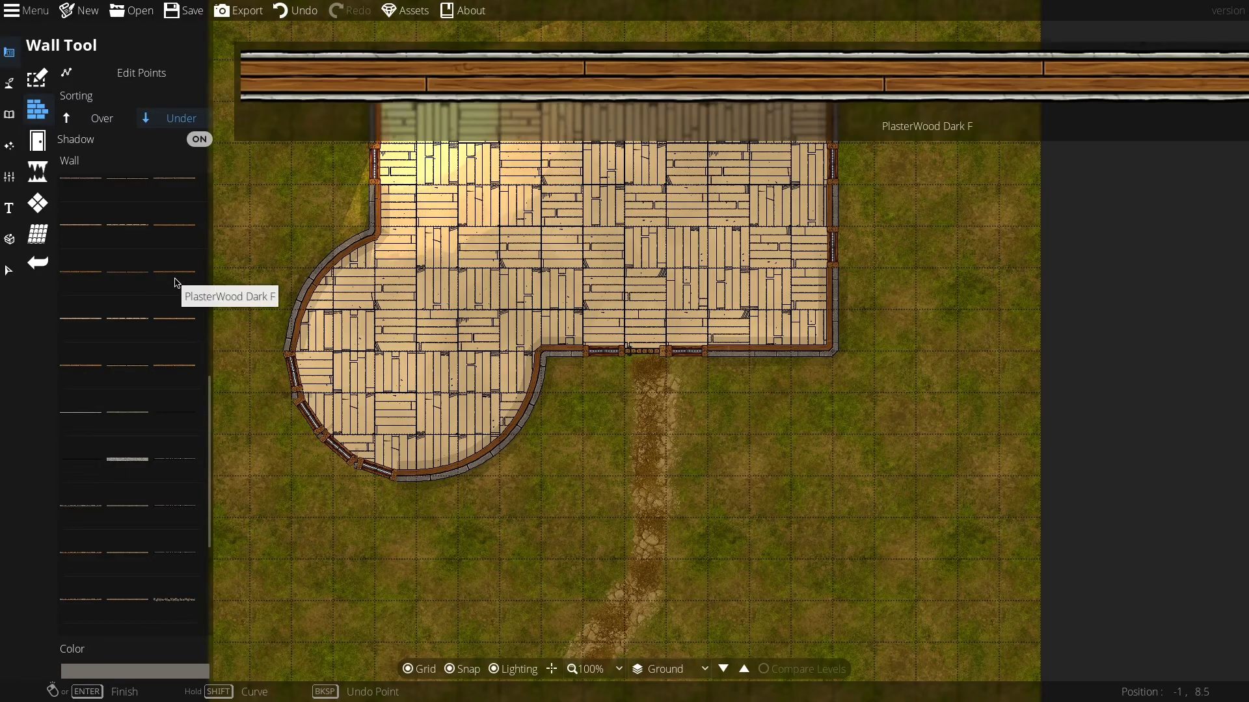
pyautogui.scroll(1, 183, 224)
pyautogui.moveTo(184, 224)
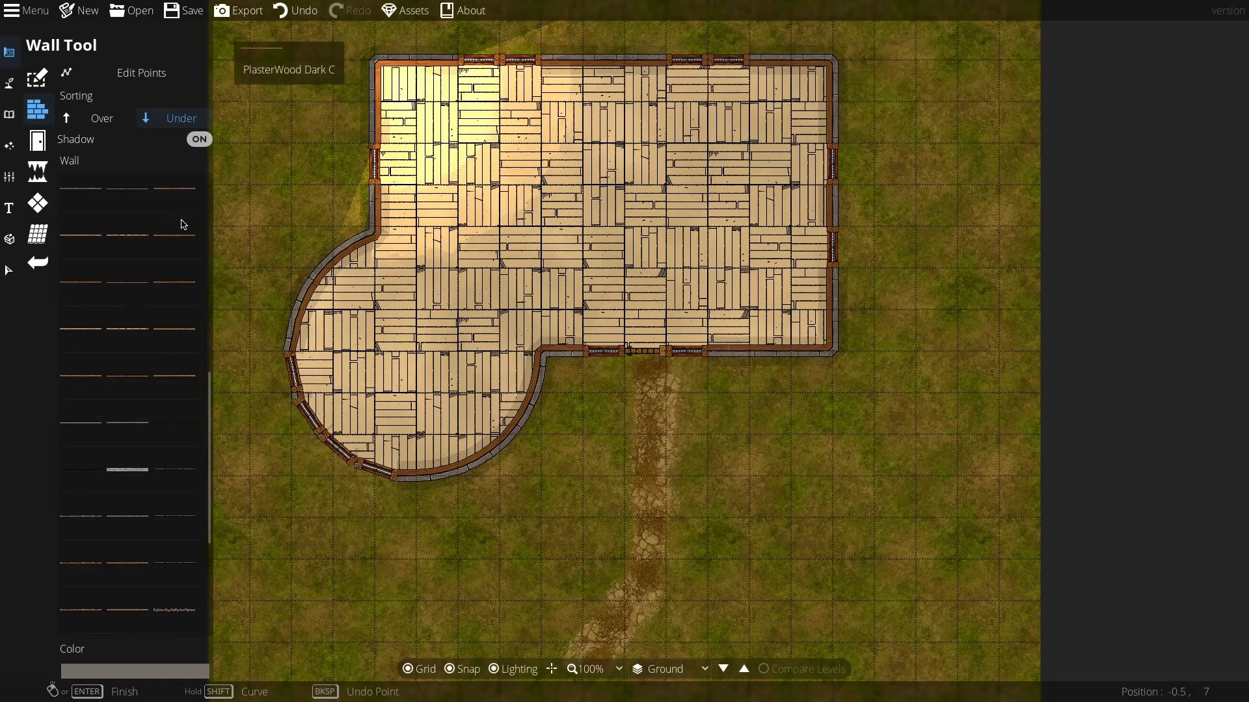
pyautogui.moveTo(186, 188)
pyautogui.moveTo(126, 190)
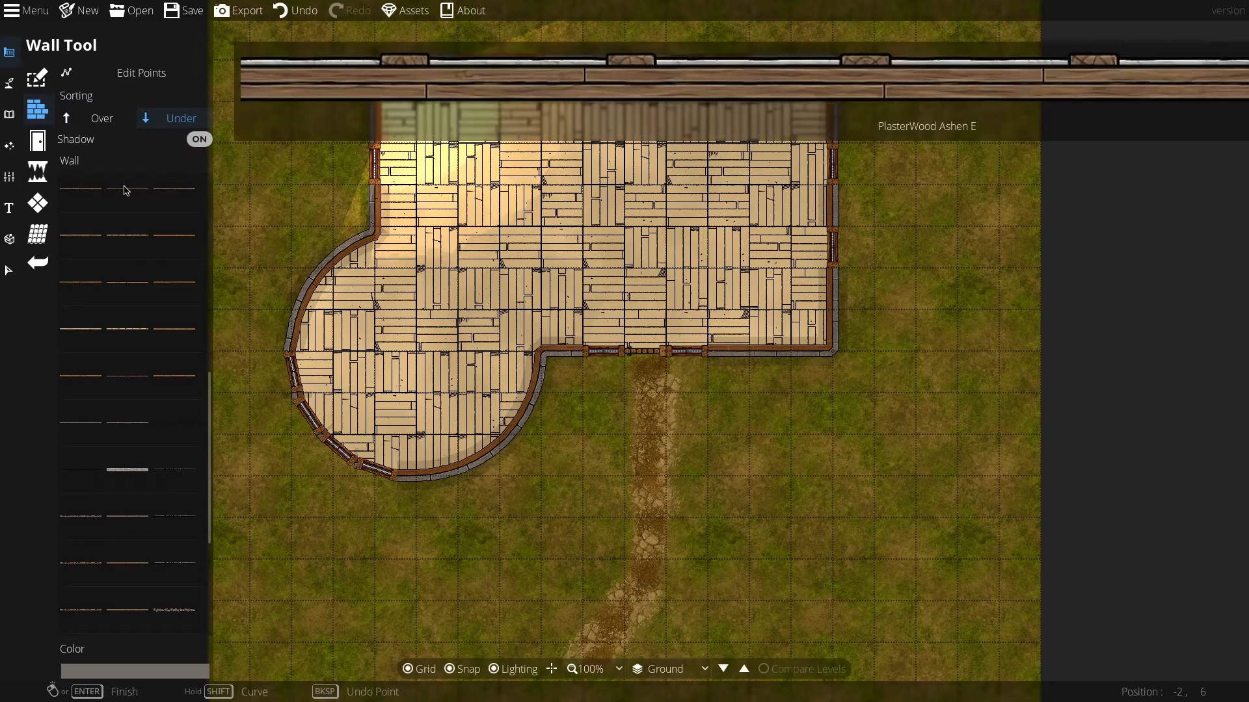
pyautogui.scroll(2, 127, 195)
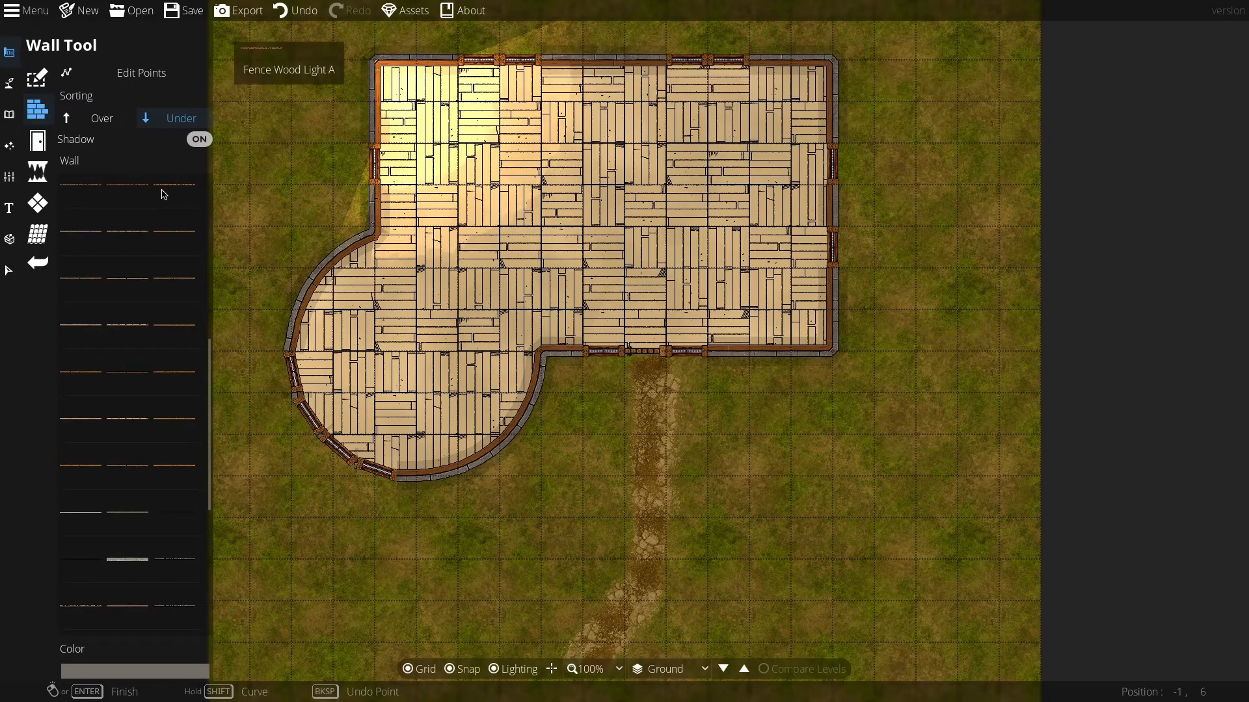
pyautogui.moveTo(119, 244)
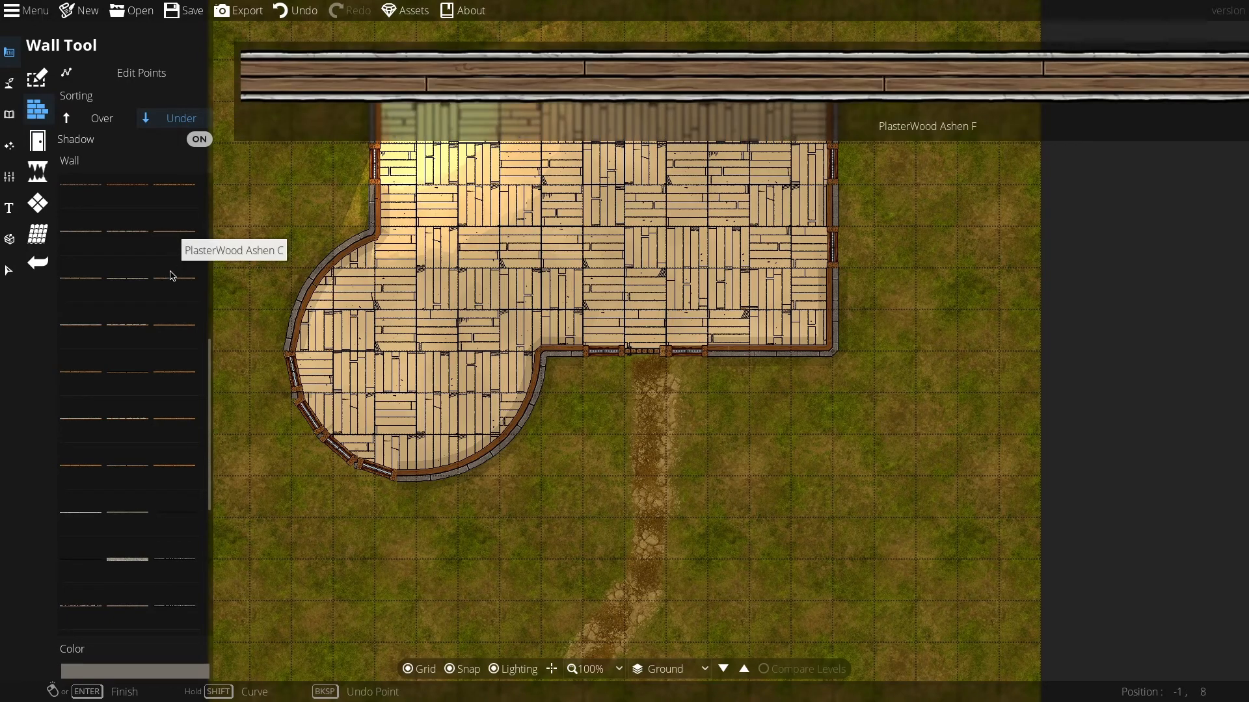
pyautogui.moveTo(171, 475)
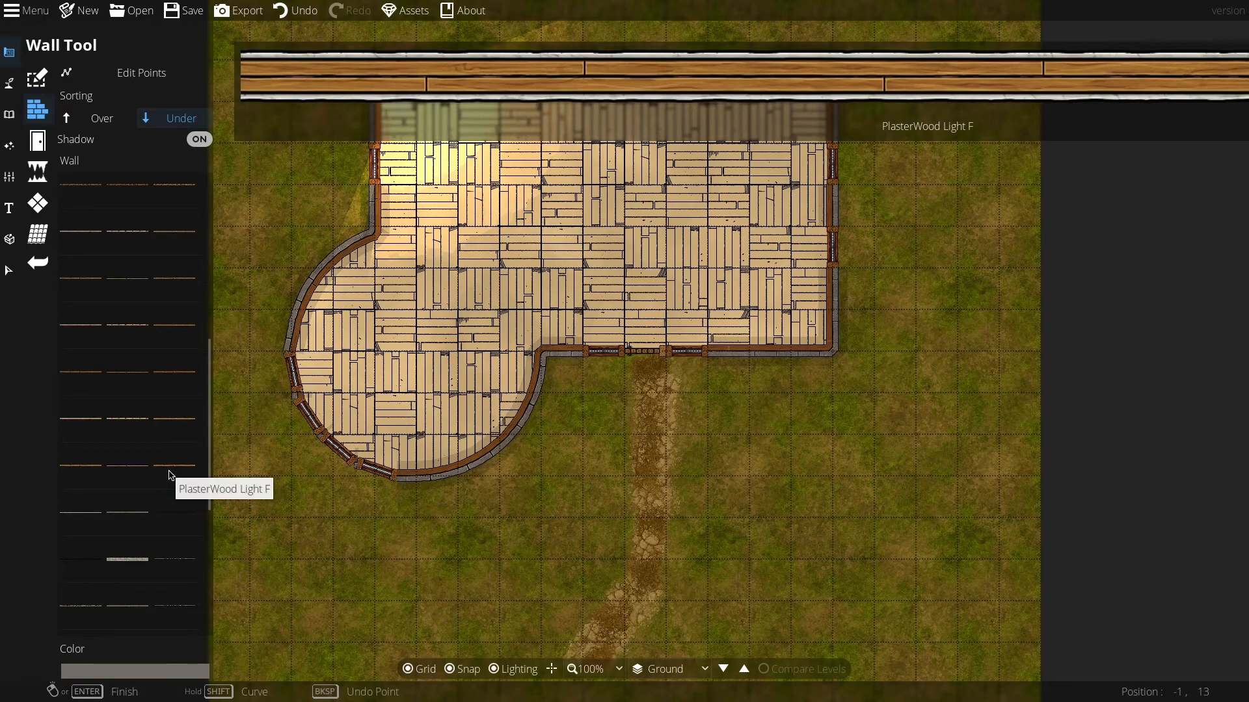
pyautogui.click(175, 425)
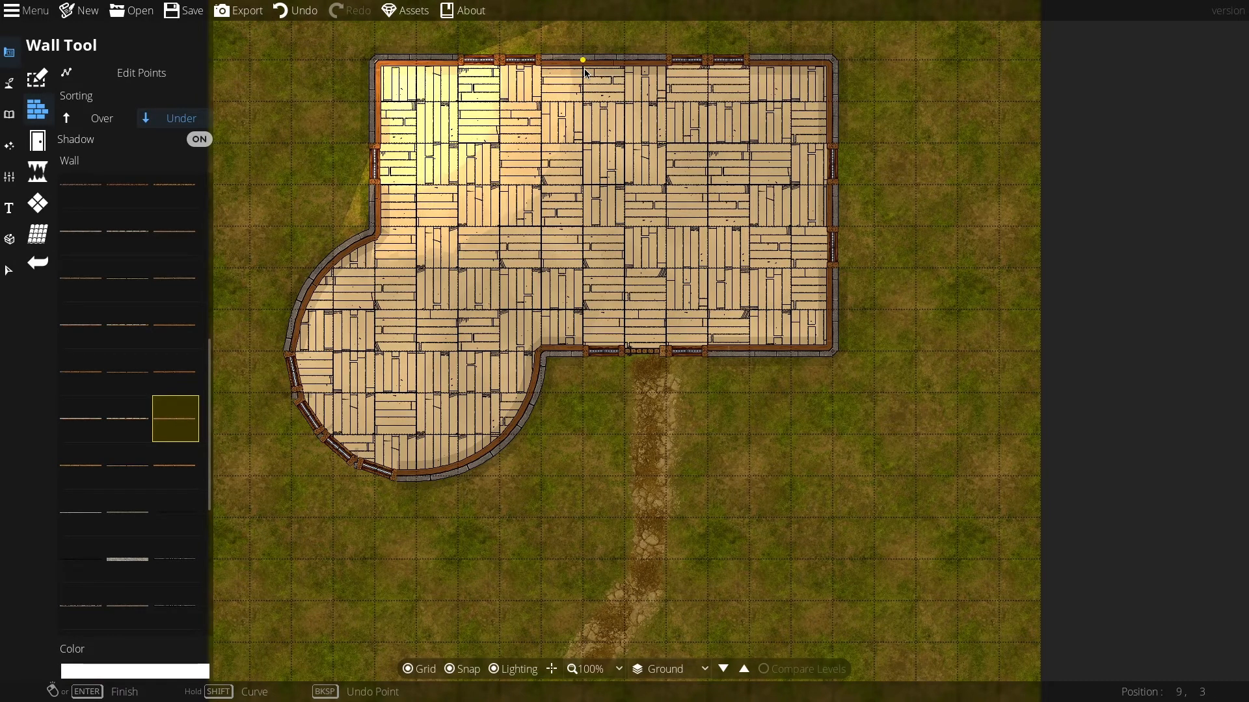
# Step: Draw a straight interior wall from the north wall down to the south wall, splitting the building
pyautogui.click(542, 67)
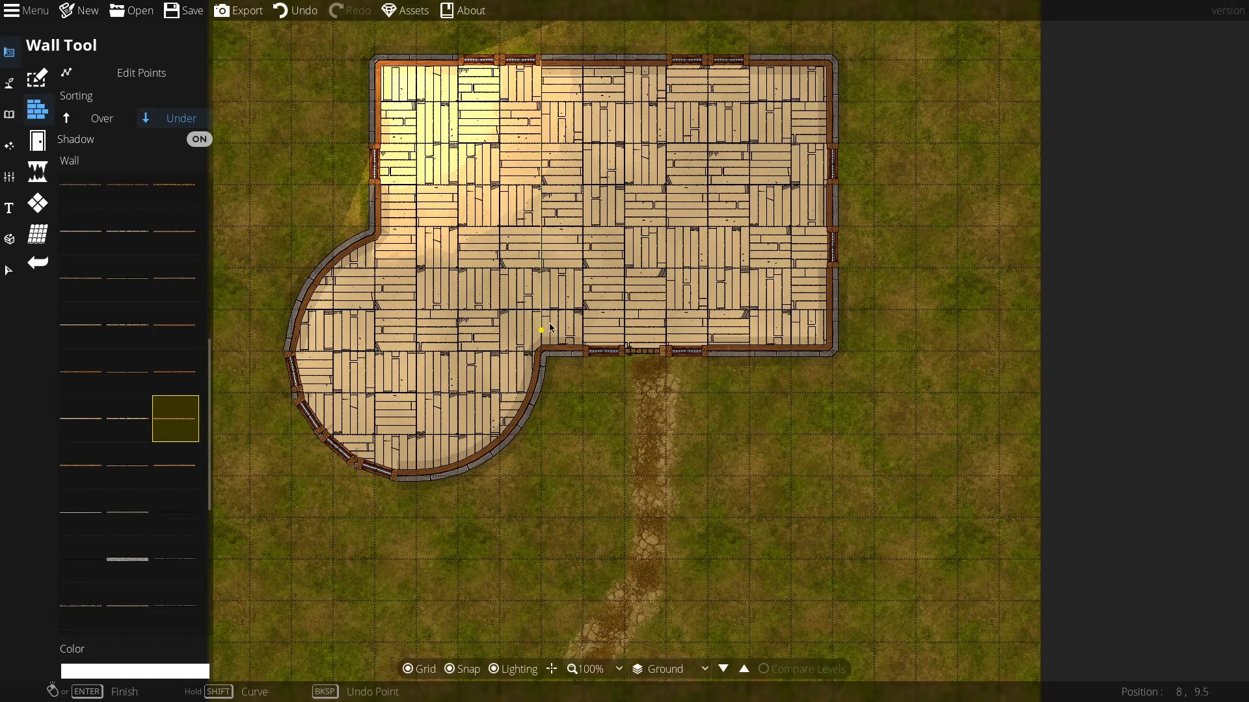
pyautogui.click(543, 352)
pyautogui.rightClick(543, 352)
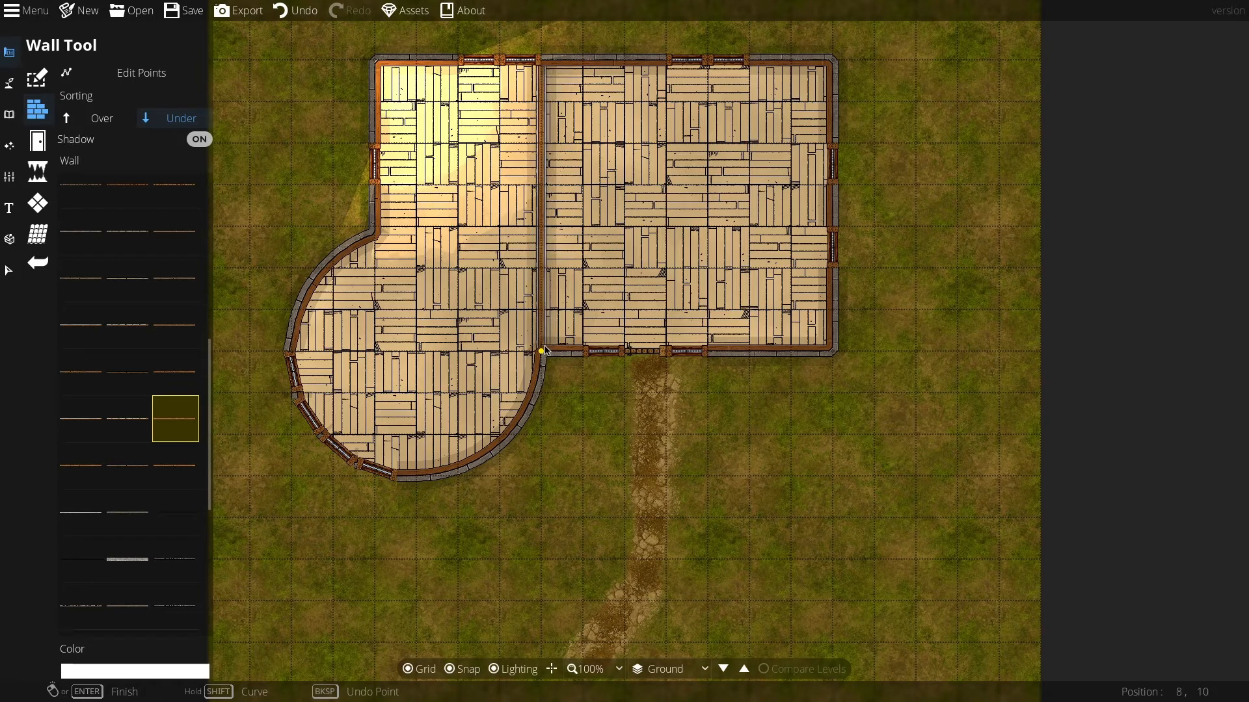
# Step: Draw a horizontal interior wall from the top of the curved wall across to the new dividing wall
pyautogui.click(376, 229)
pyautogui.click(539, 229)
pyautogui.rightClick(539, 229)
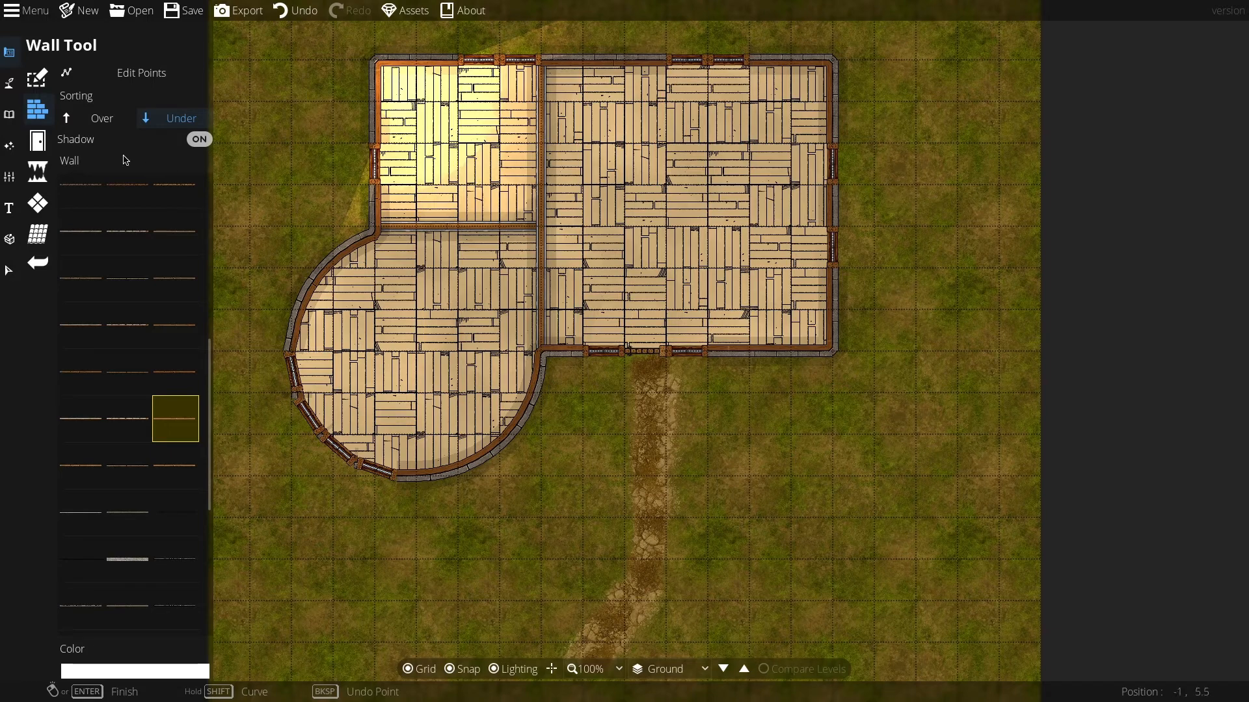
# Step: With the Portal Tool set to Block Light, place two wooden doors in the new dividing wall, one per room
pyautogui.click(38, 140)
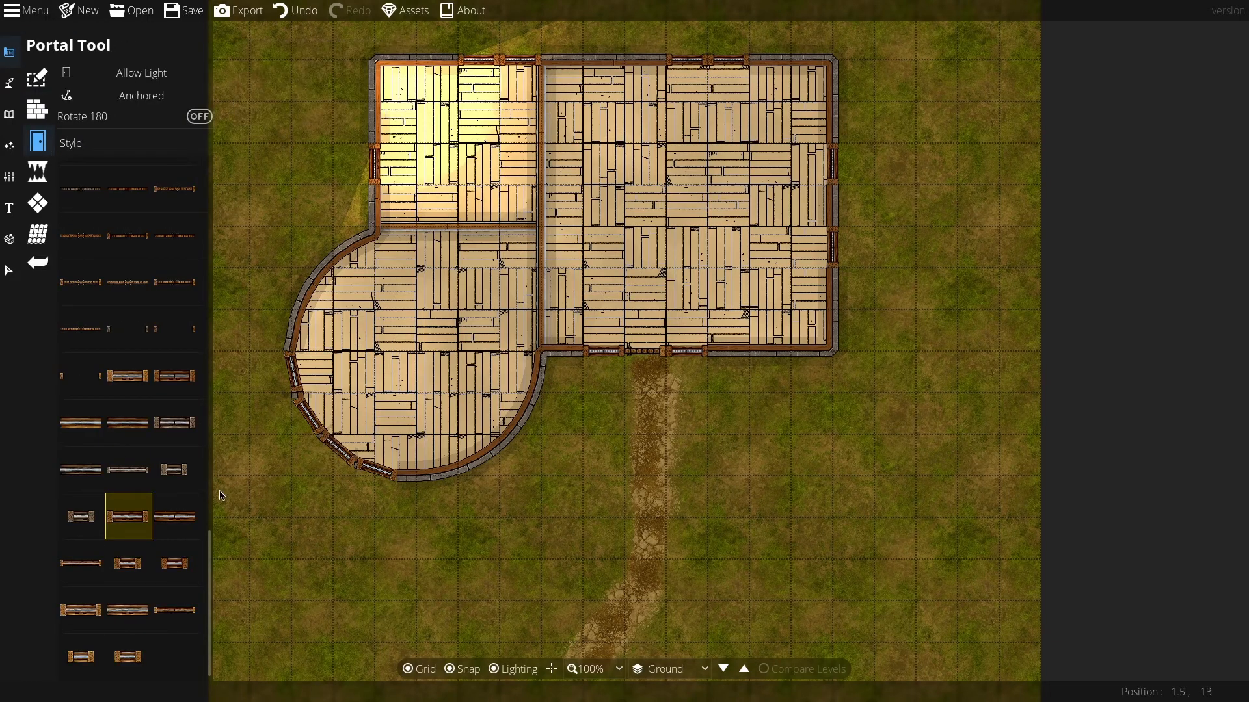
pyautogui.scroll(8, 134, 418)
pyautogui.click(140, 81)
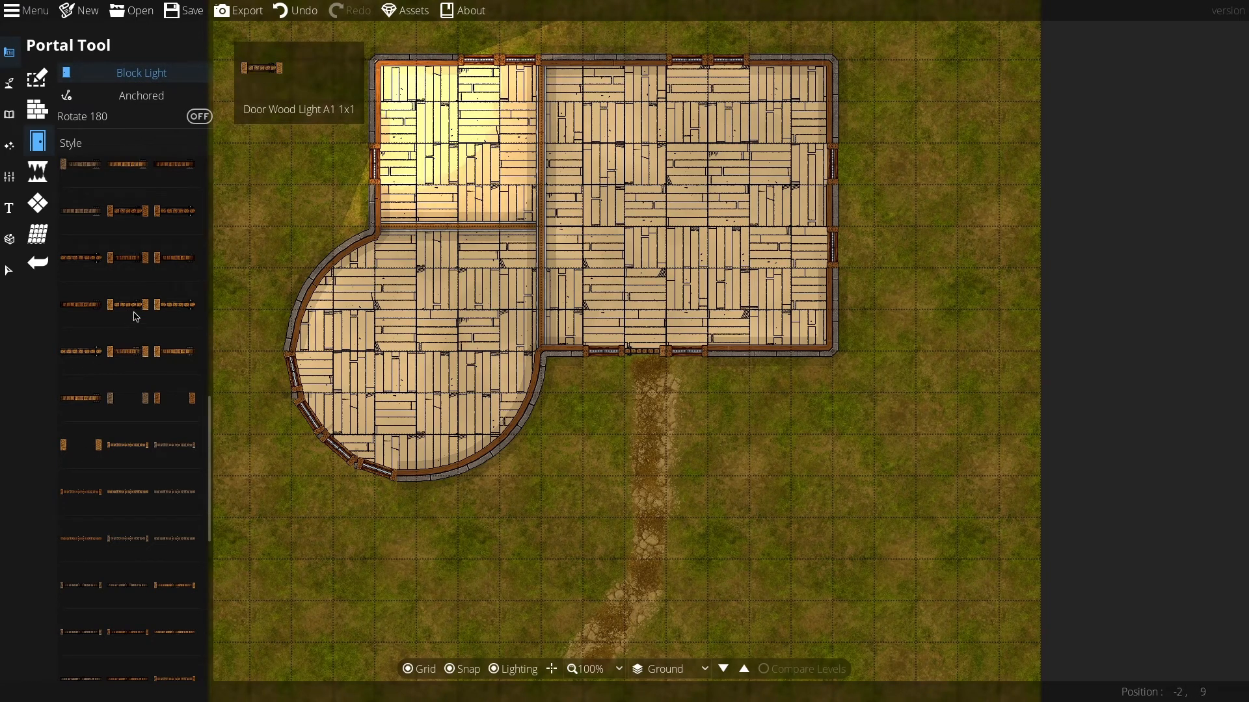
pyautogui.click(80, 351)
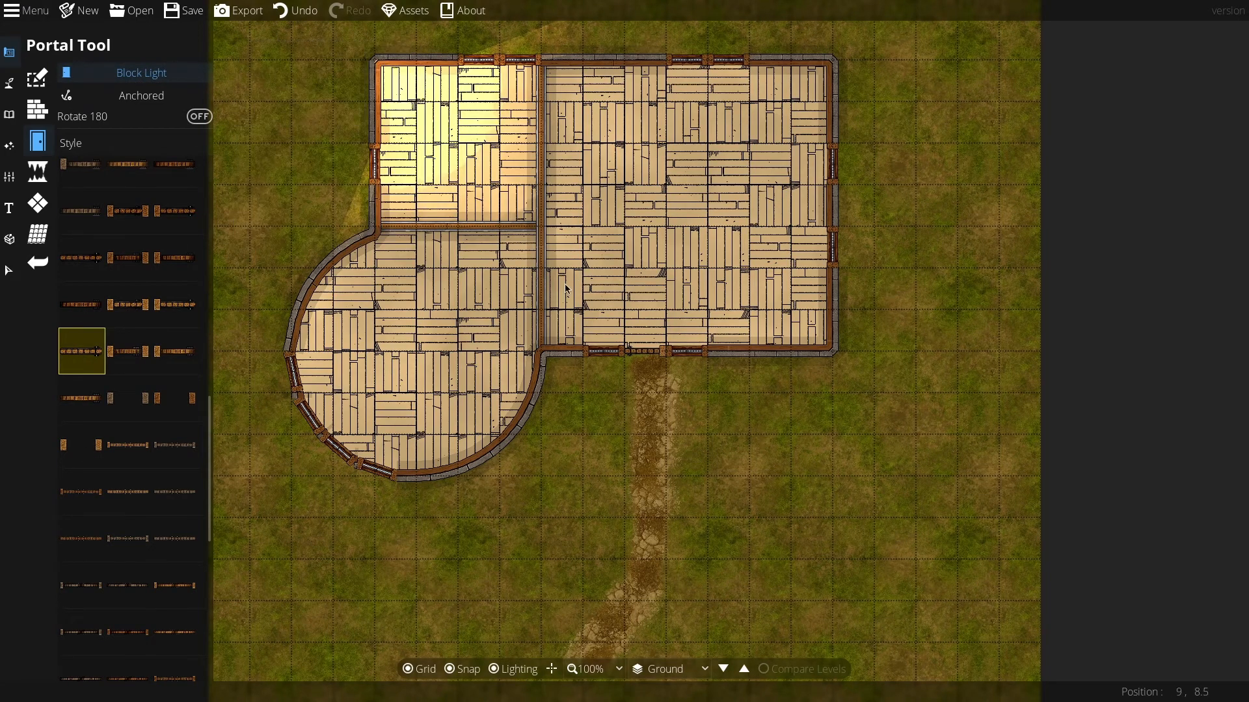
pyautogui.click(540, 287)
pyautogui.click(542, 129)
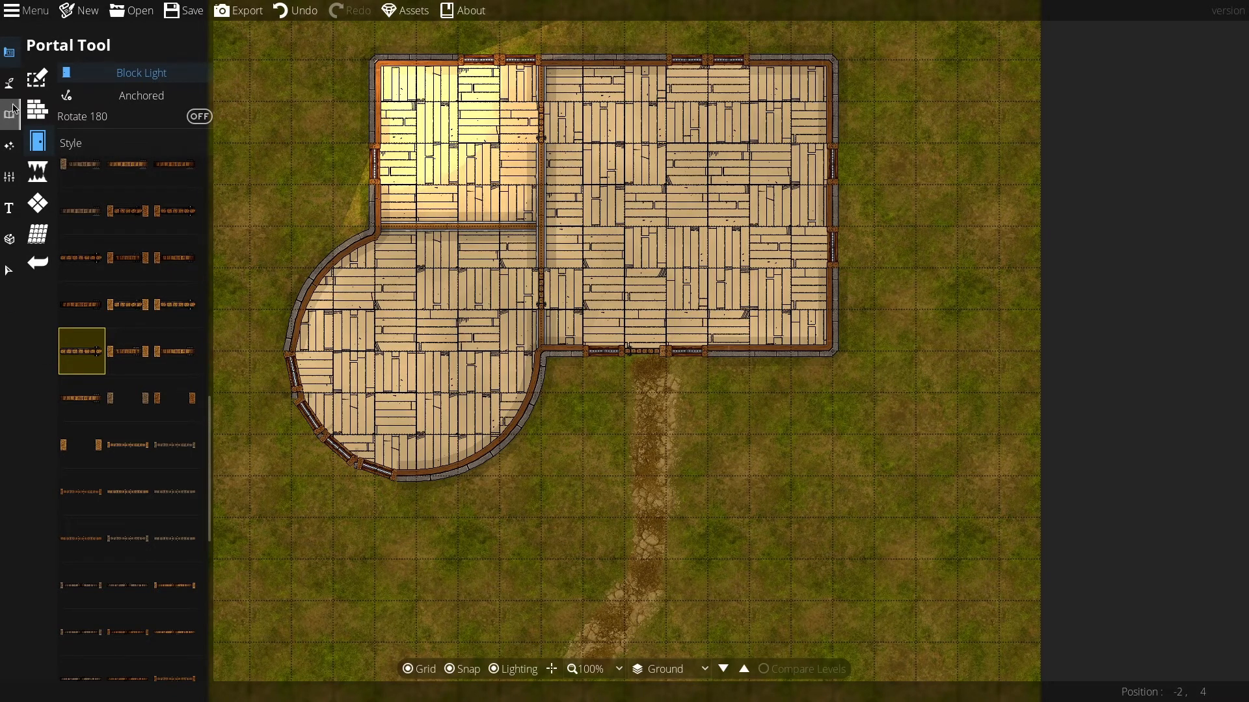
# Step: Open the Object Tool and search the object library for table
pyautogui.click(9, 147)
pyautogui.click(7, 115)
pyautogui.click(140, 83)
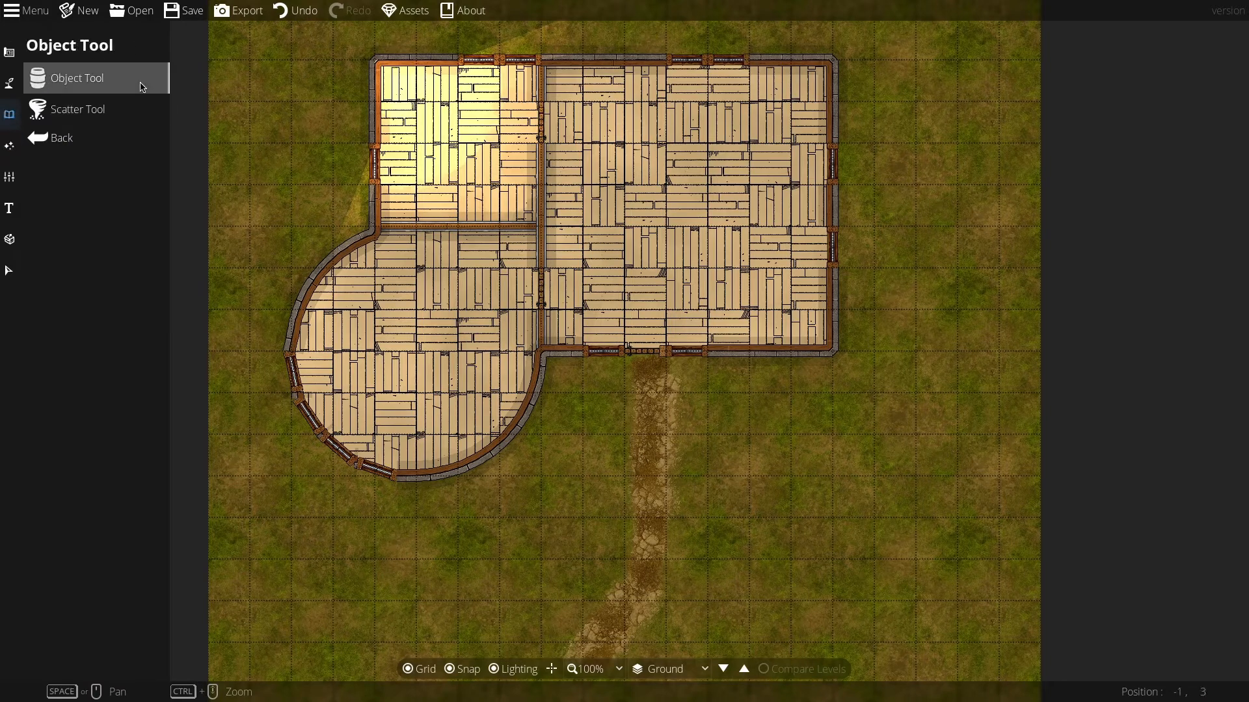
pyautogui.click(73, 80)
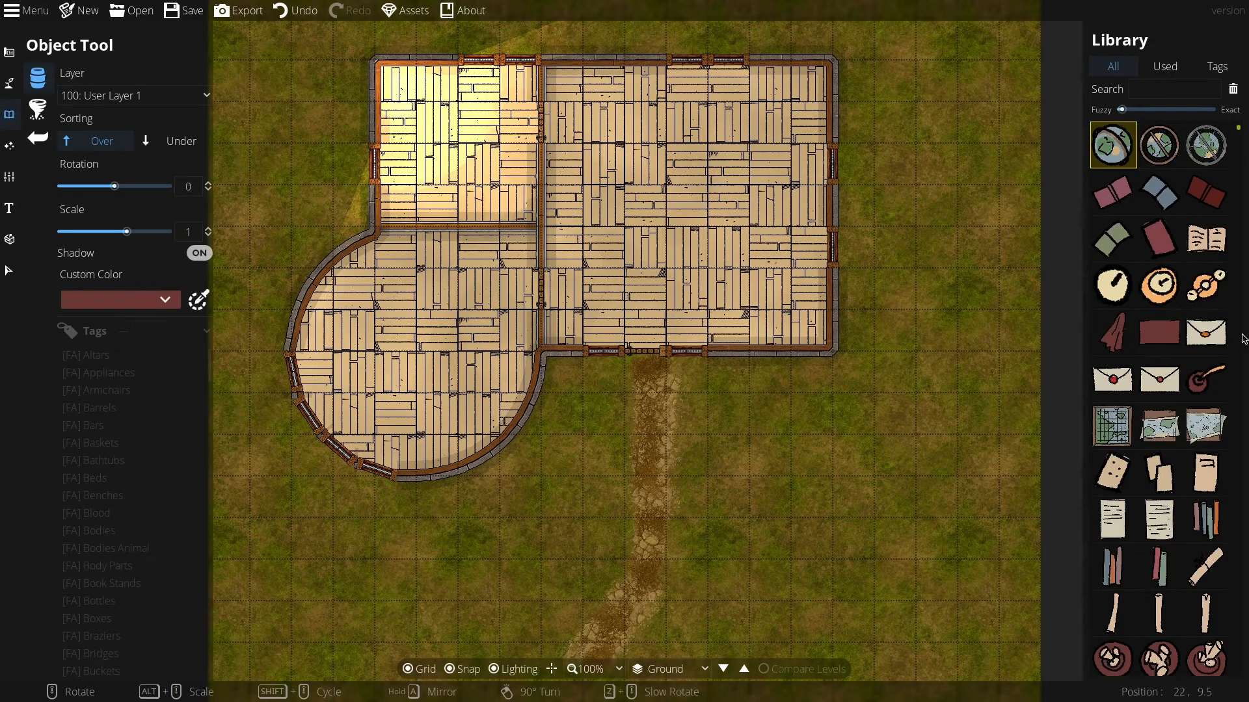
pyautogui.click(1143, 90)
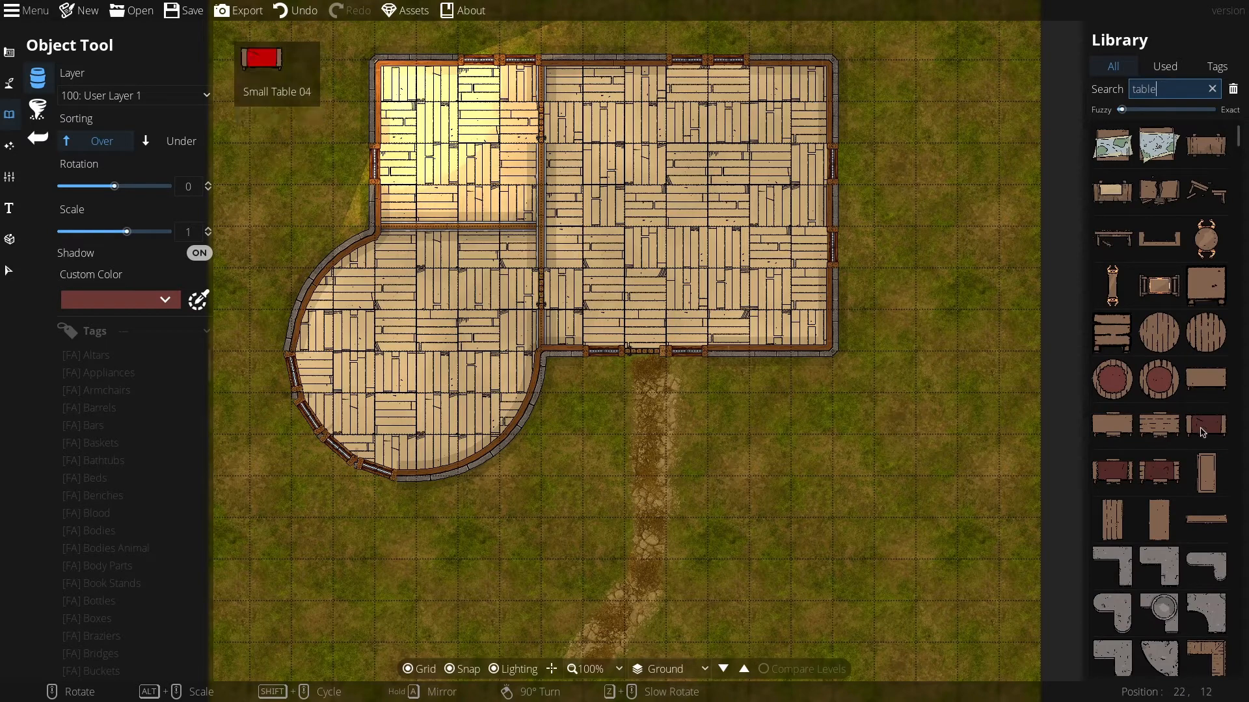
pyautogui.scroll(-10, 1158, 416)
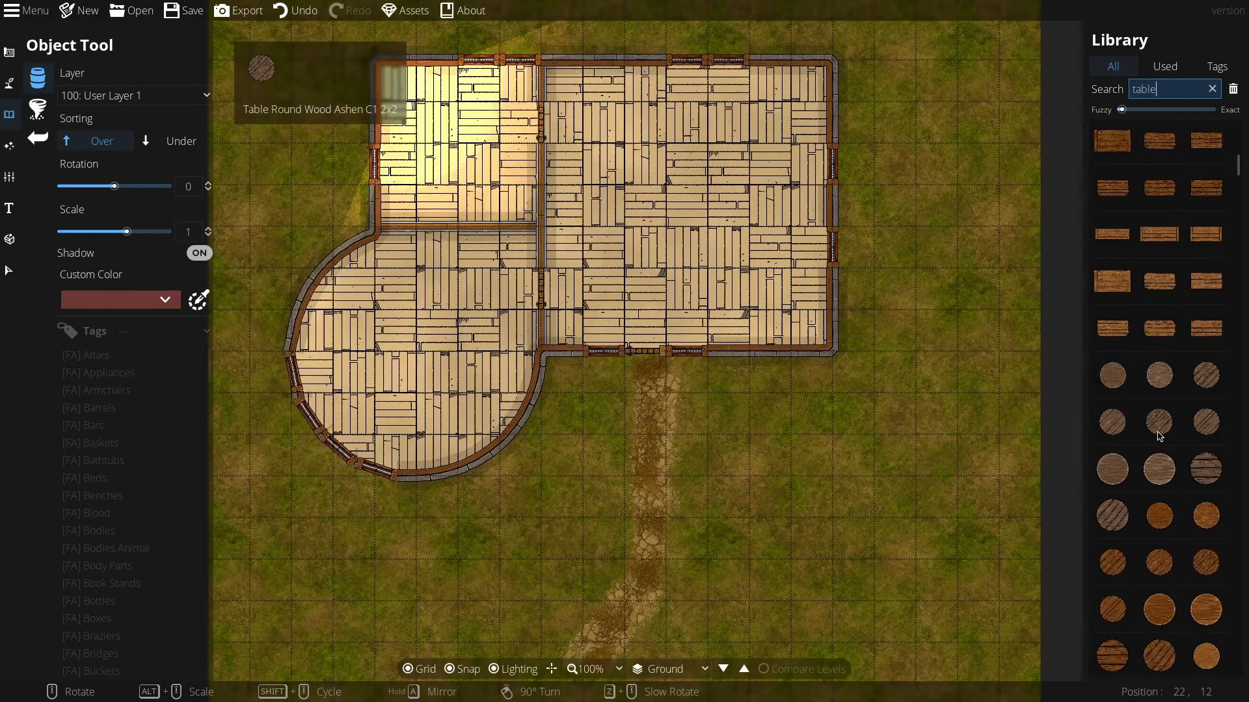
# Step: Choose a dark round wooden table, set its scale to 2.5 and place it in the curved room
pyautogui.click(1161, 471)
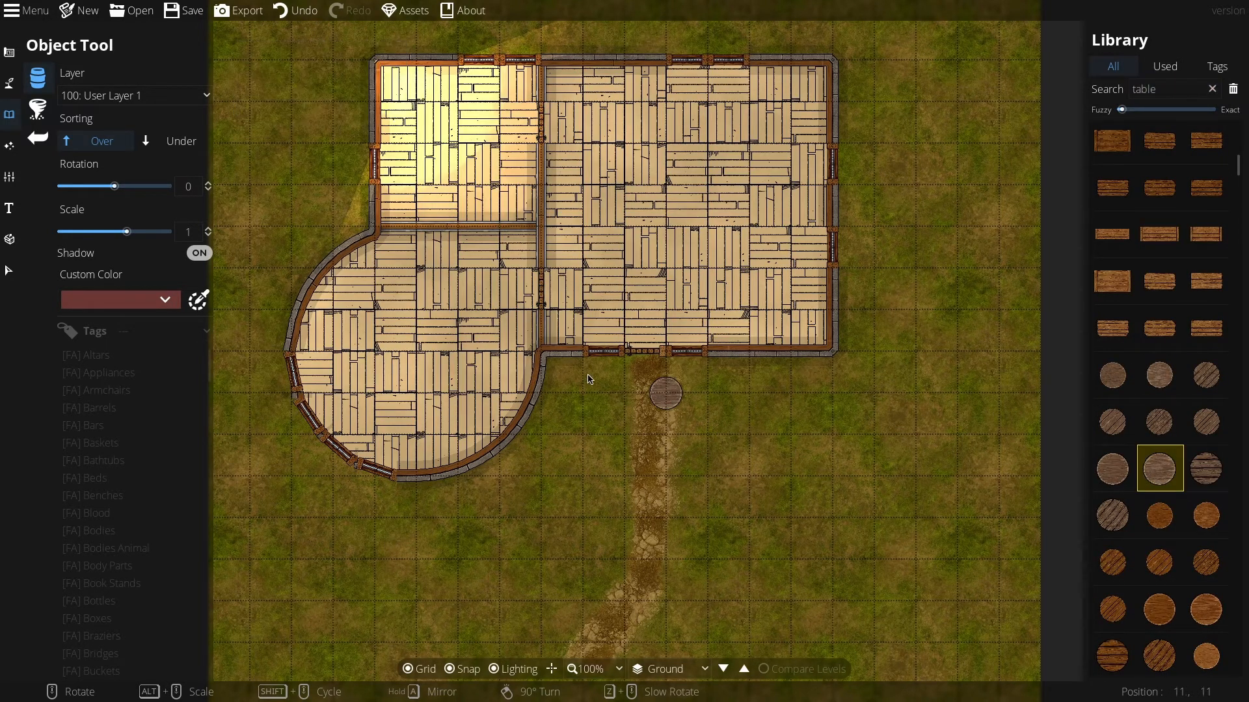
pyautogui.click(1155, 661)
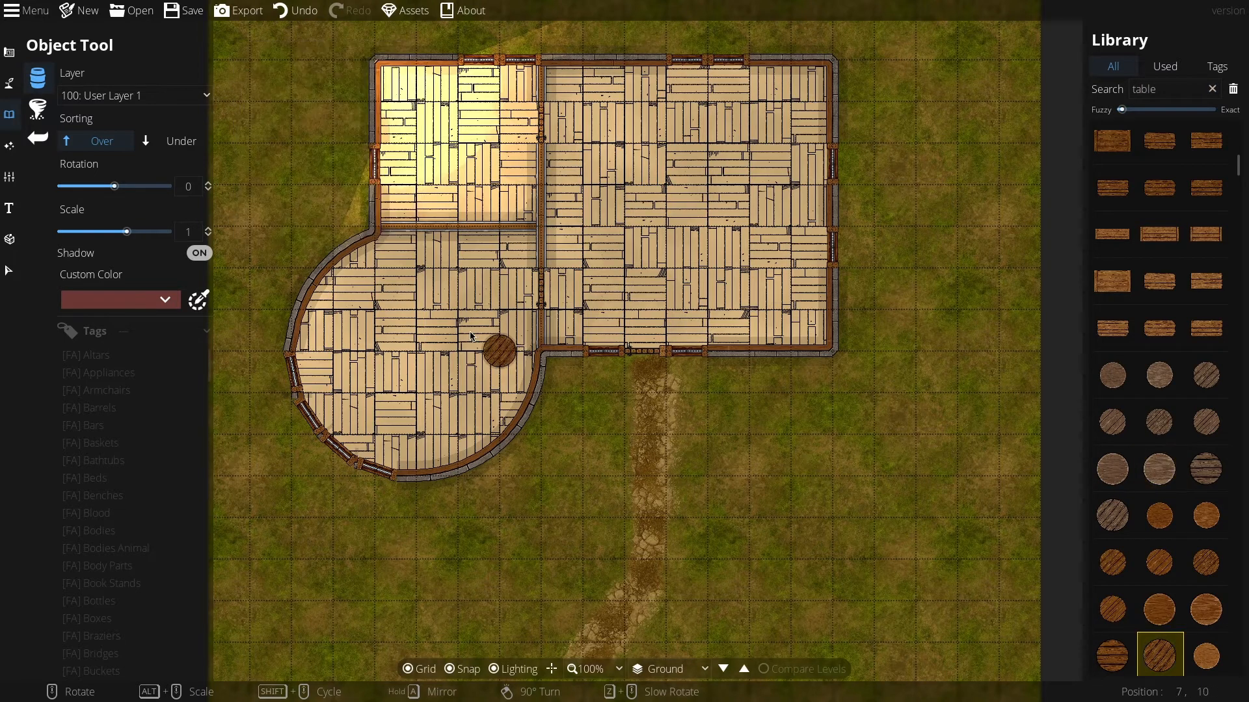
pyautogui.scroll(-3, 412, 366)
pyautogui.scroll(-1, 412, 362)
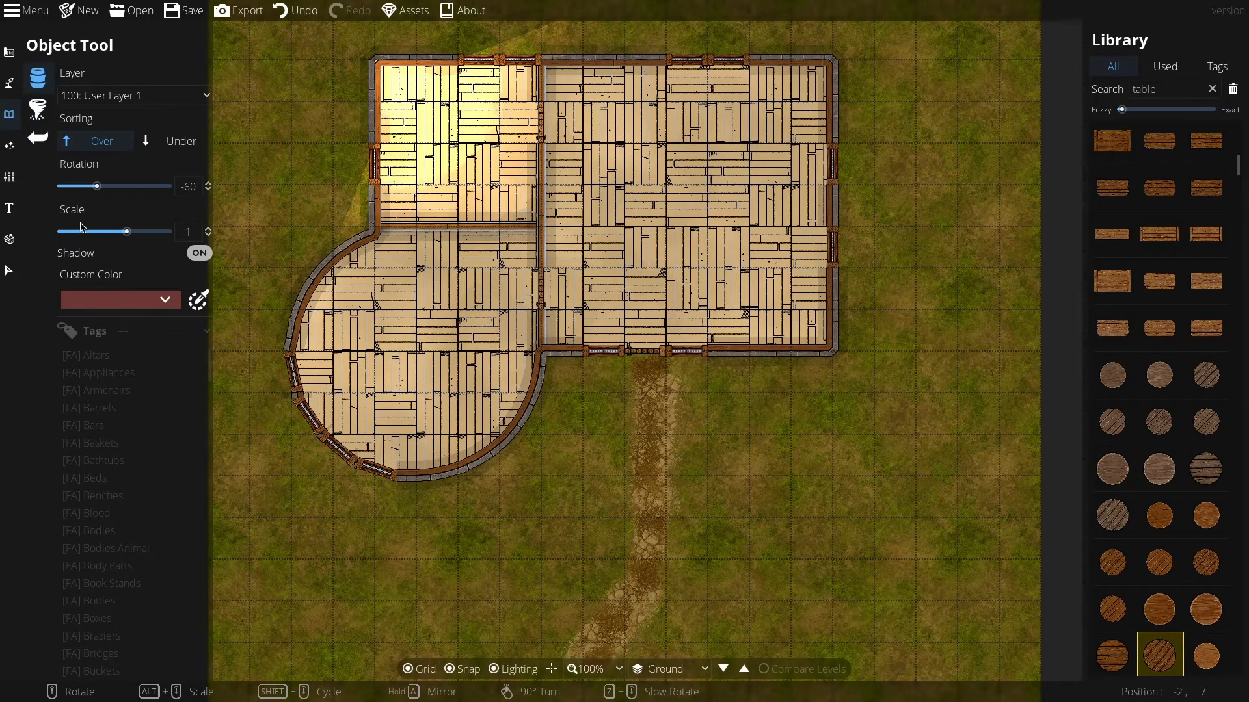
pyautogui.moveTo(135, 238); pyautogui.dragTo(182, 242)
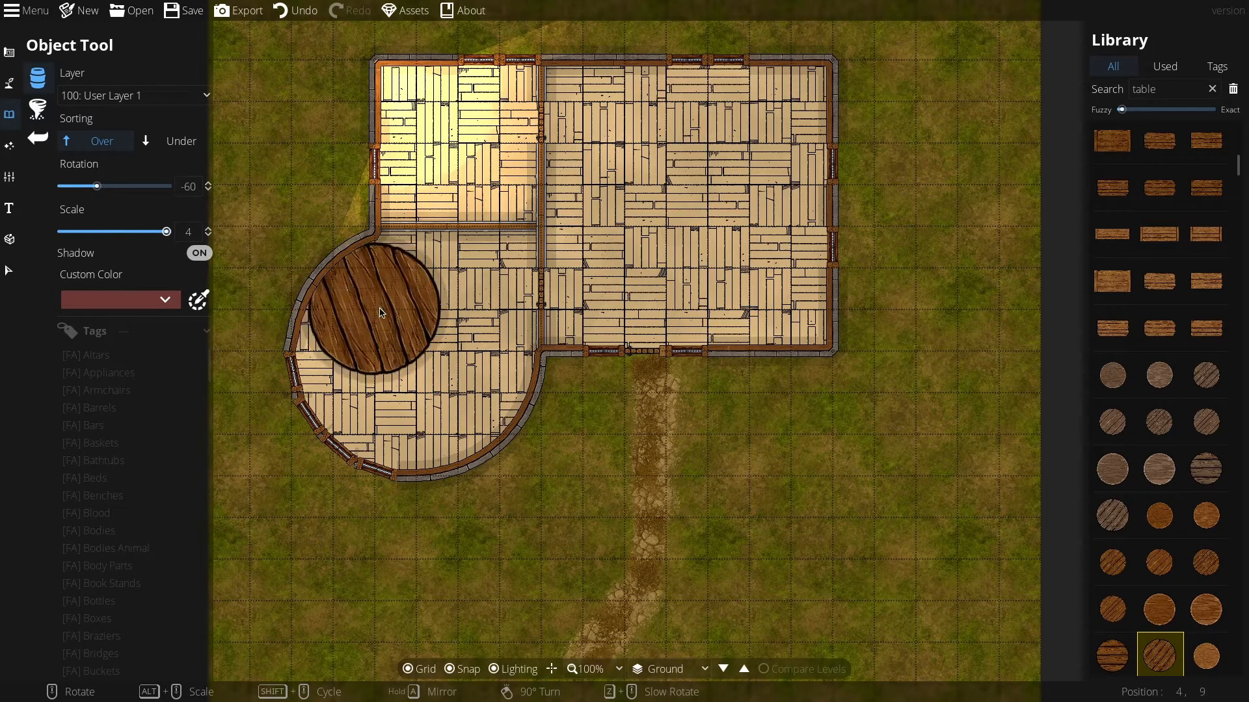
pyautogui.click(187, 232)
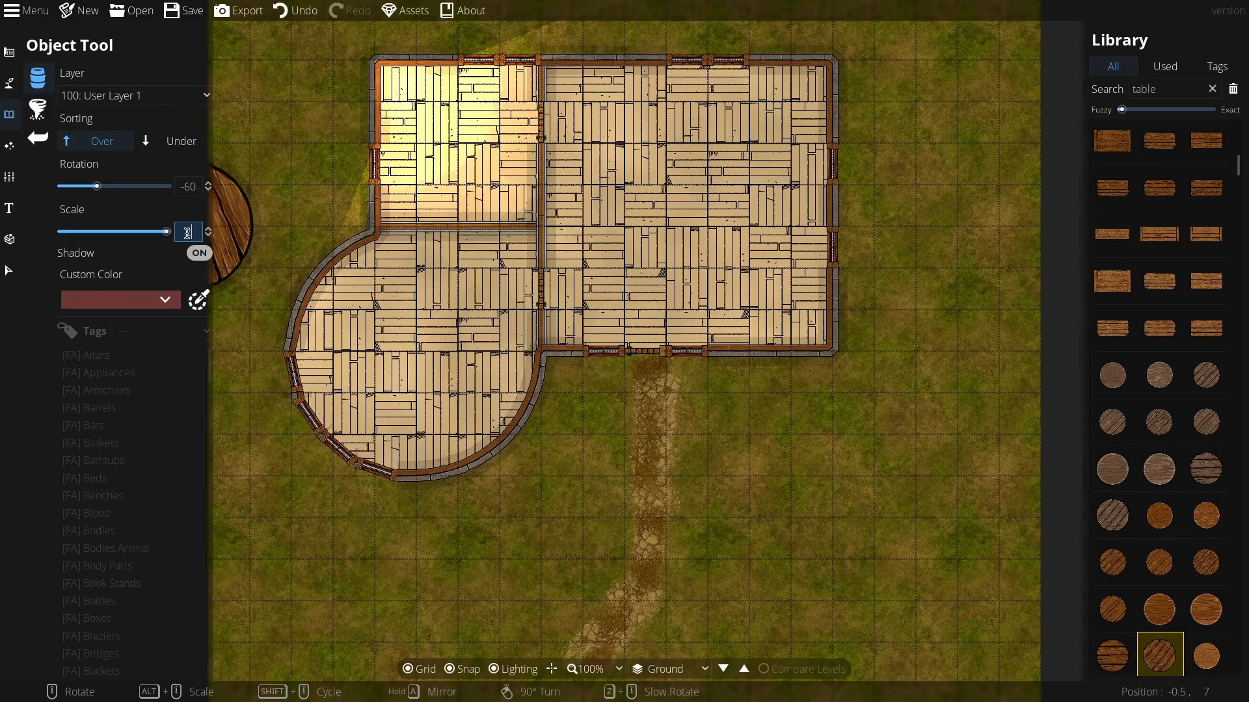
pyautogui.write('3.5')
pyautogui.press('Return')
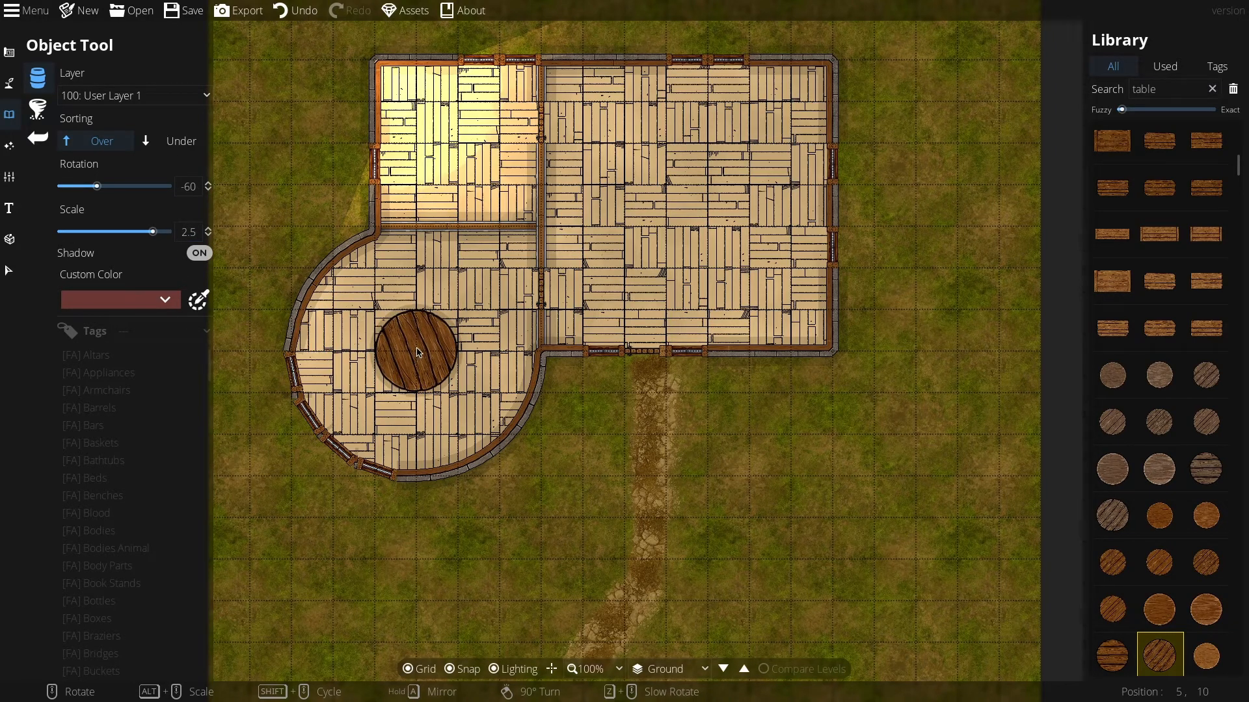
pyautogui.click(418, 352)
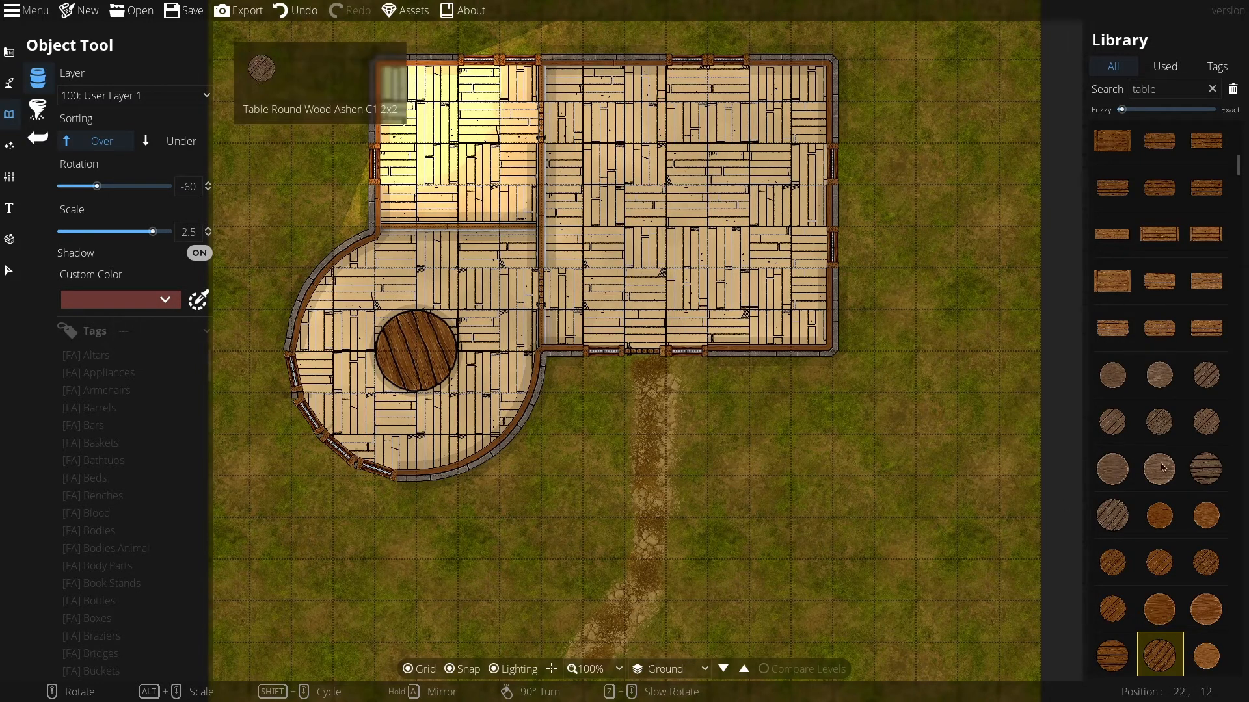
# Step: Choose a square wooden table, set its rotation to 0 and scale to 0.5, and place small tables along the dividing walls of the curved room
pyautogui.scroll(4, 1160, 390)
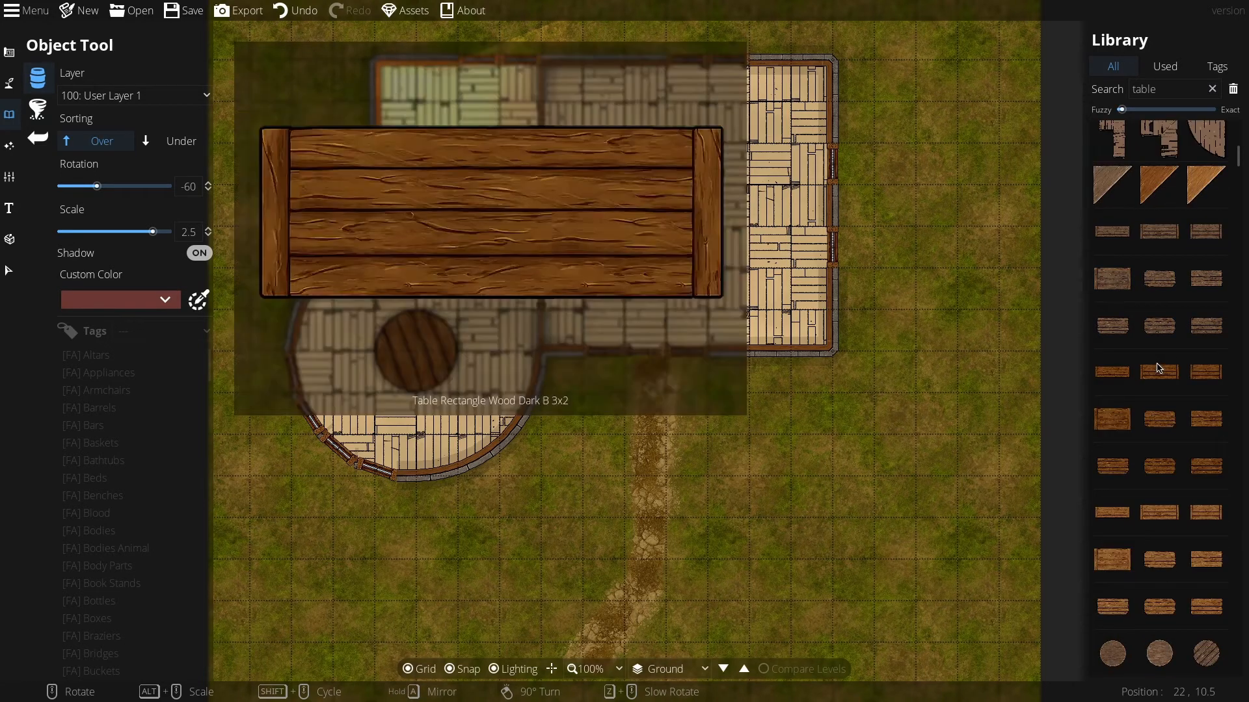
pyautogui.scroll(-7, 1159, 368)
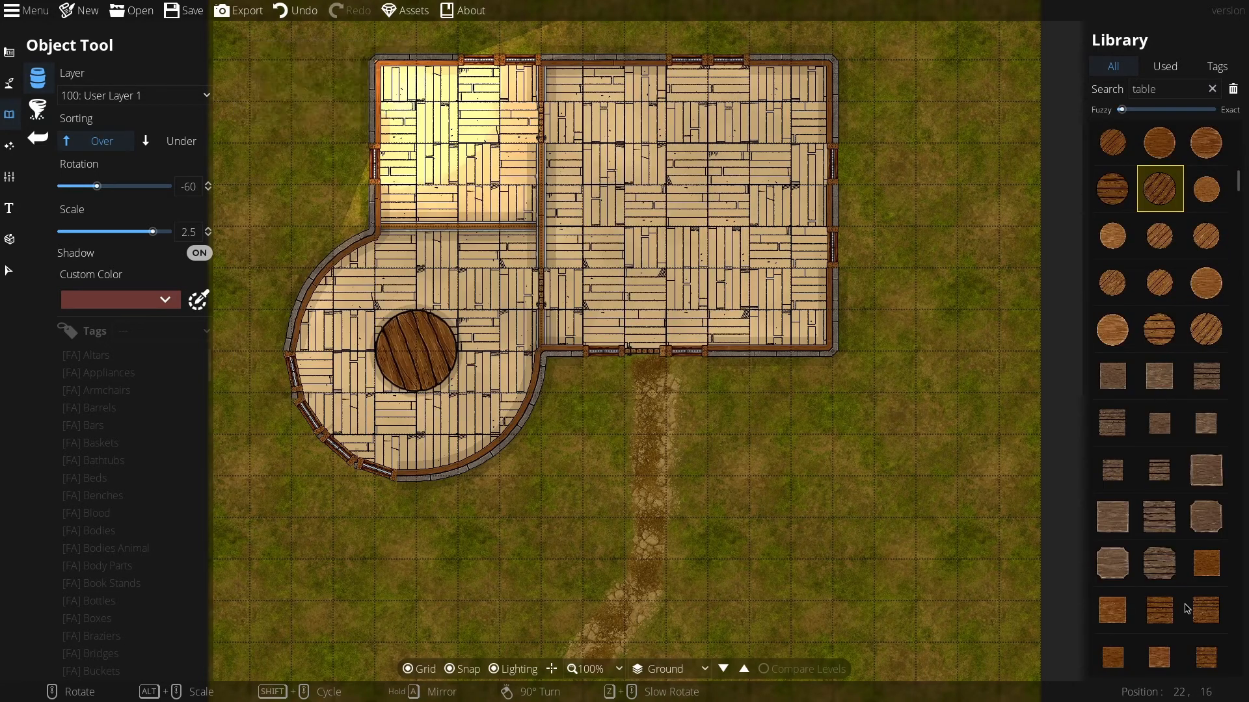
pyautogui.click(1206, 563)
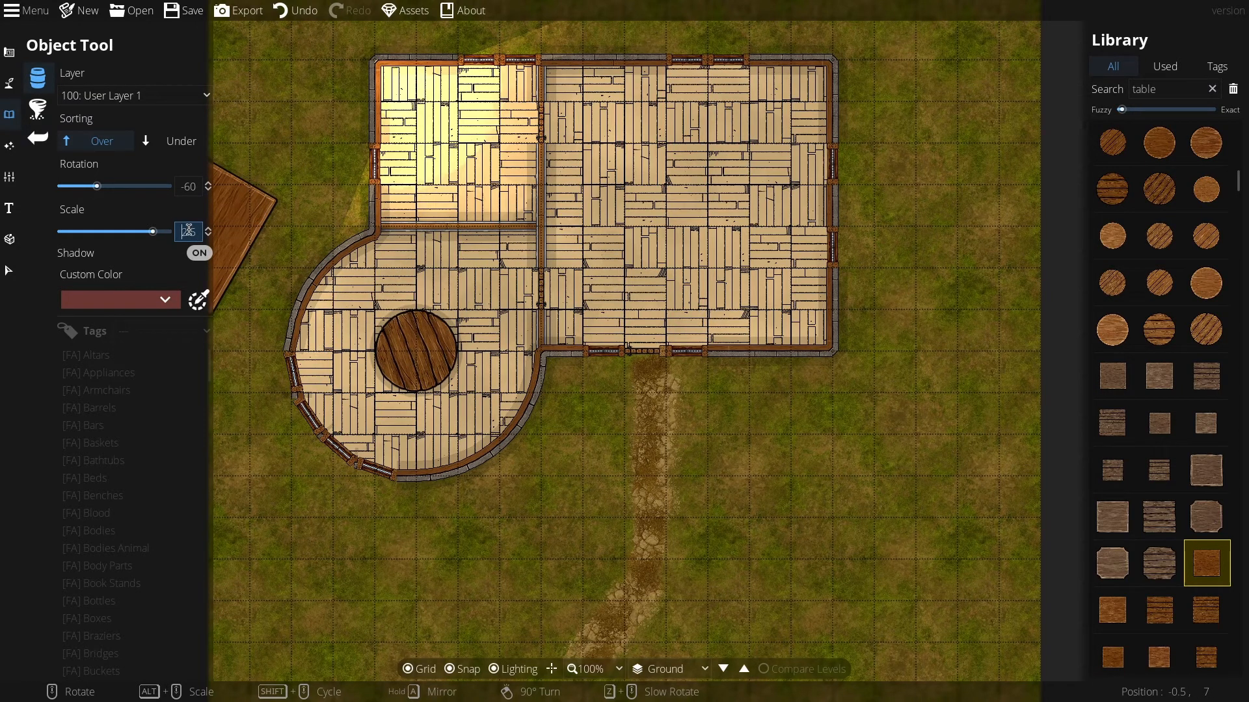
pyautogui.press('Return')
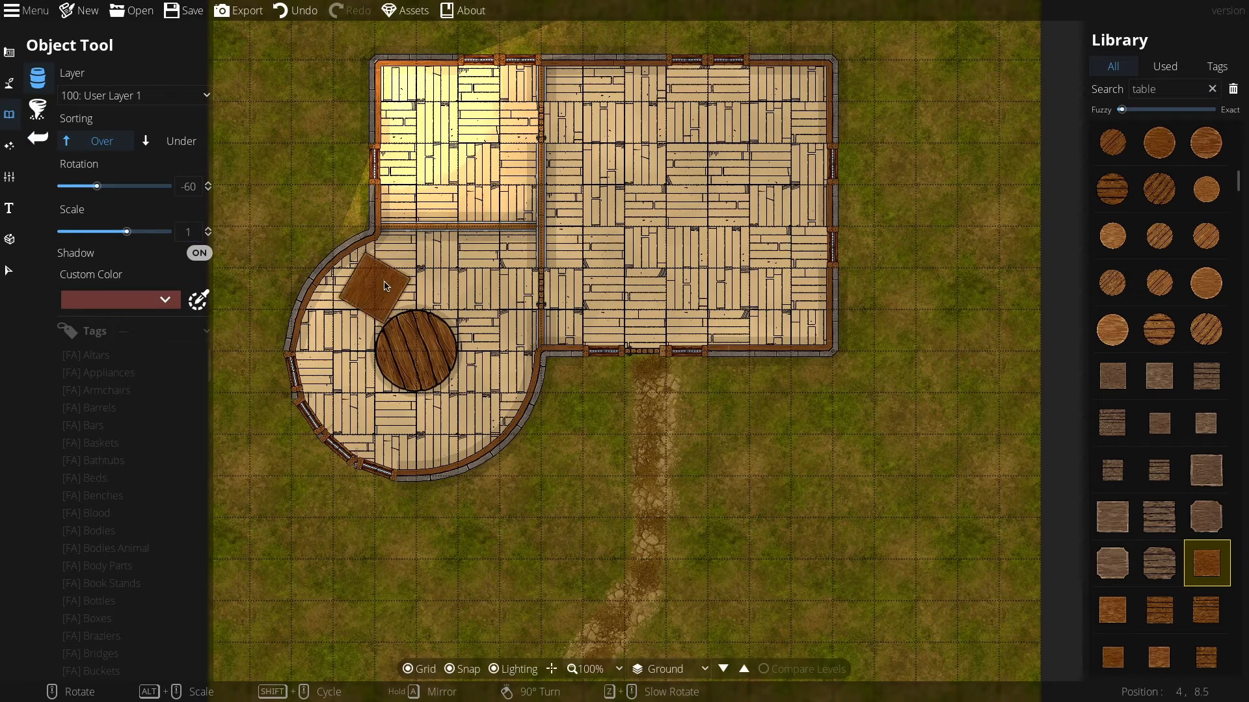
pyautogui.scroll(1, 401, 275)
pyautogui.scroll(3, 404, 271)
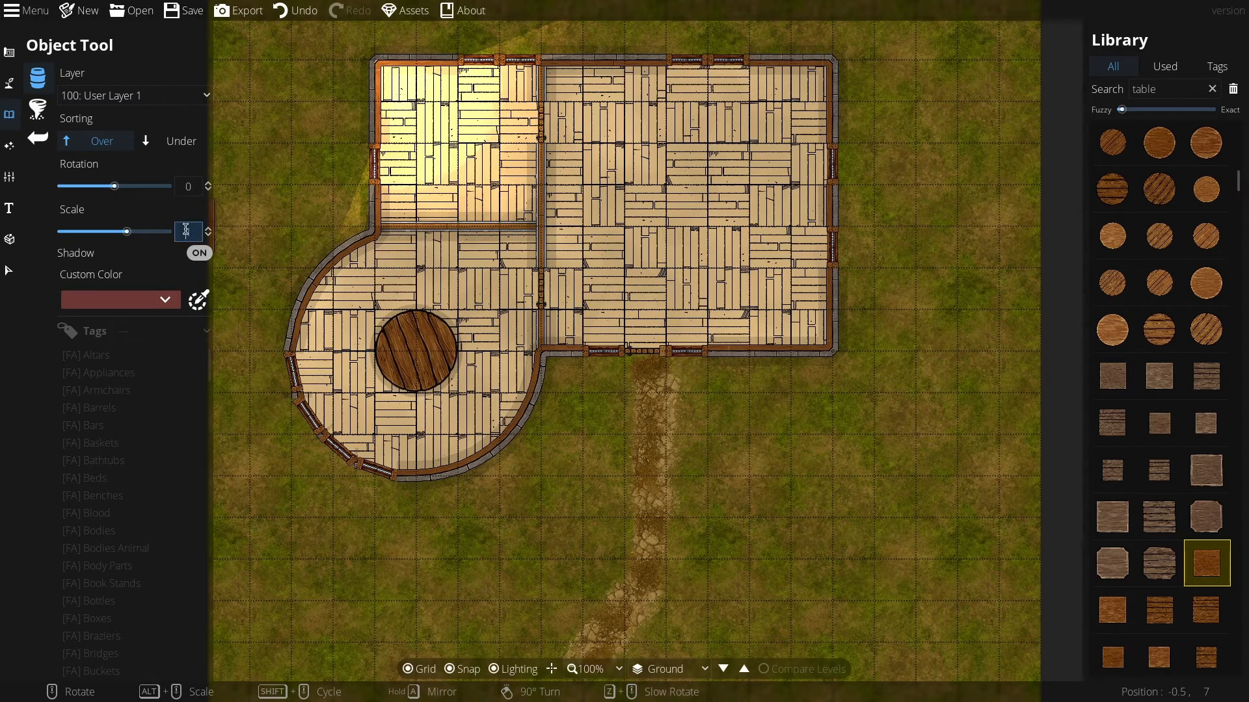
pyautogui.press('Return')
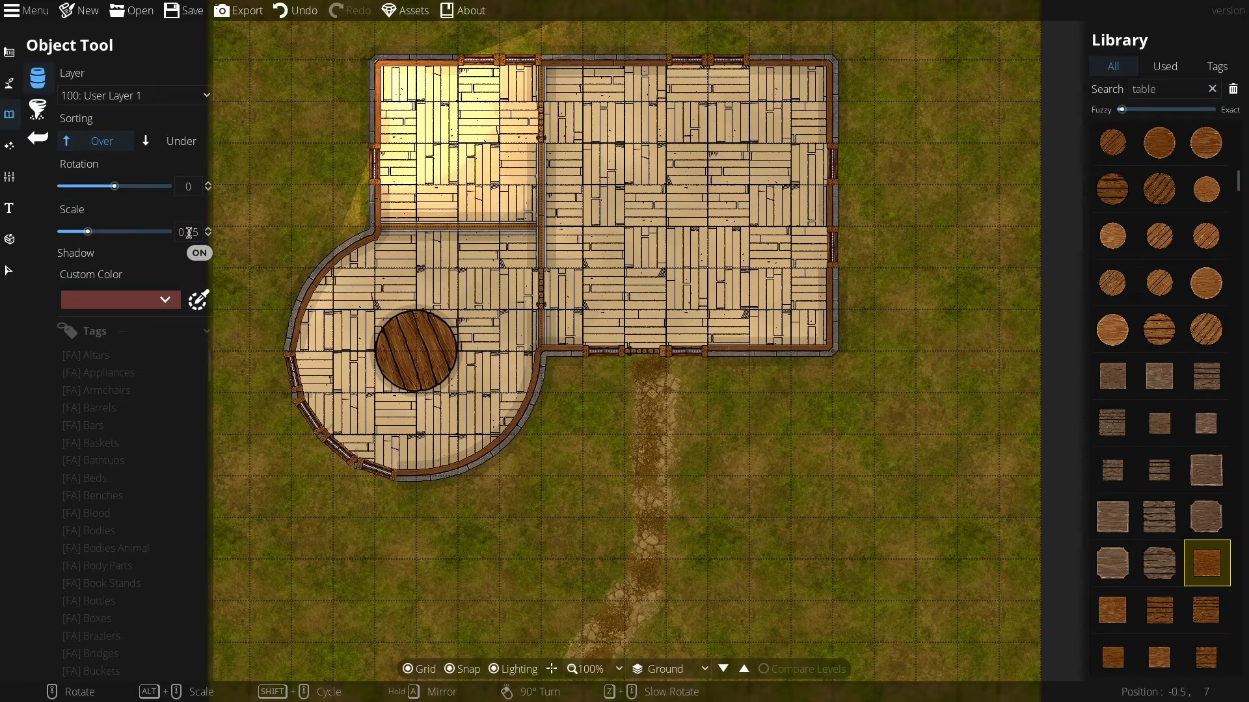
pyautogui.click(189, 232)
pyautogui.write('0.5')
pyautogui.press('Return')
pyautogui.click(514, 249)
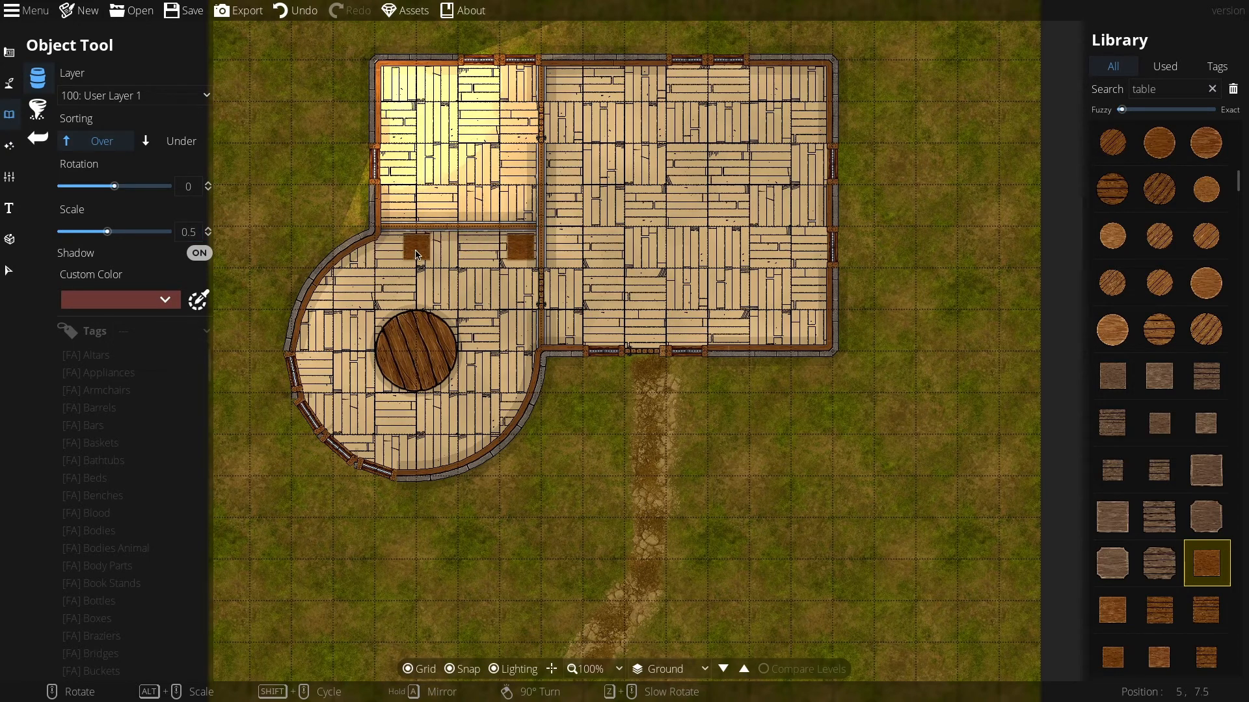
pyautogui.click(411, 262)
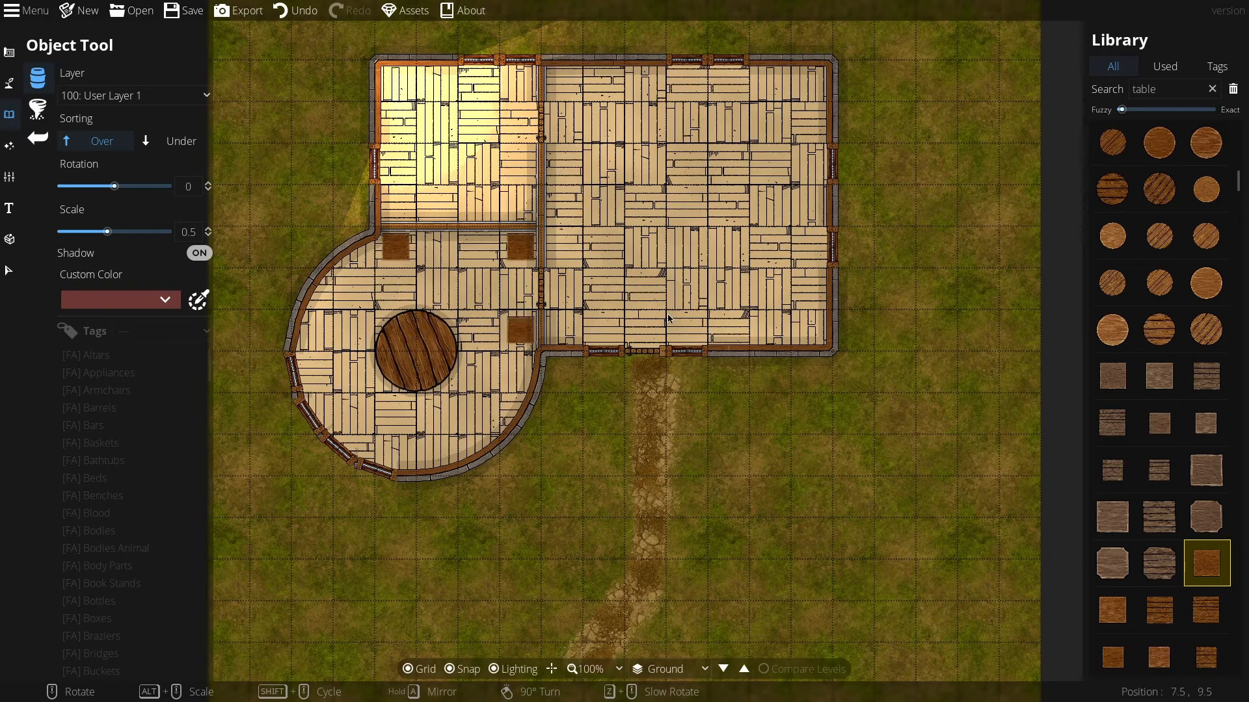
# Step: Search the object library for chair, pick a wooden chair, and set sorting to Under with scale 1
pyautogui.doubleClick(1152, 95)
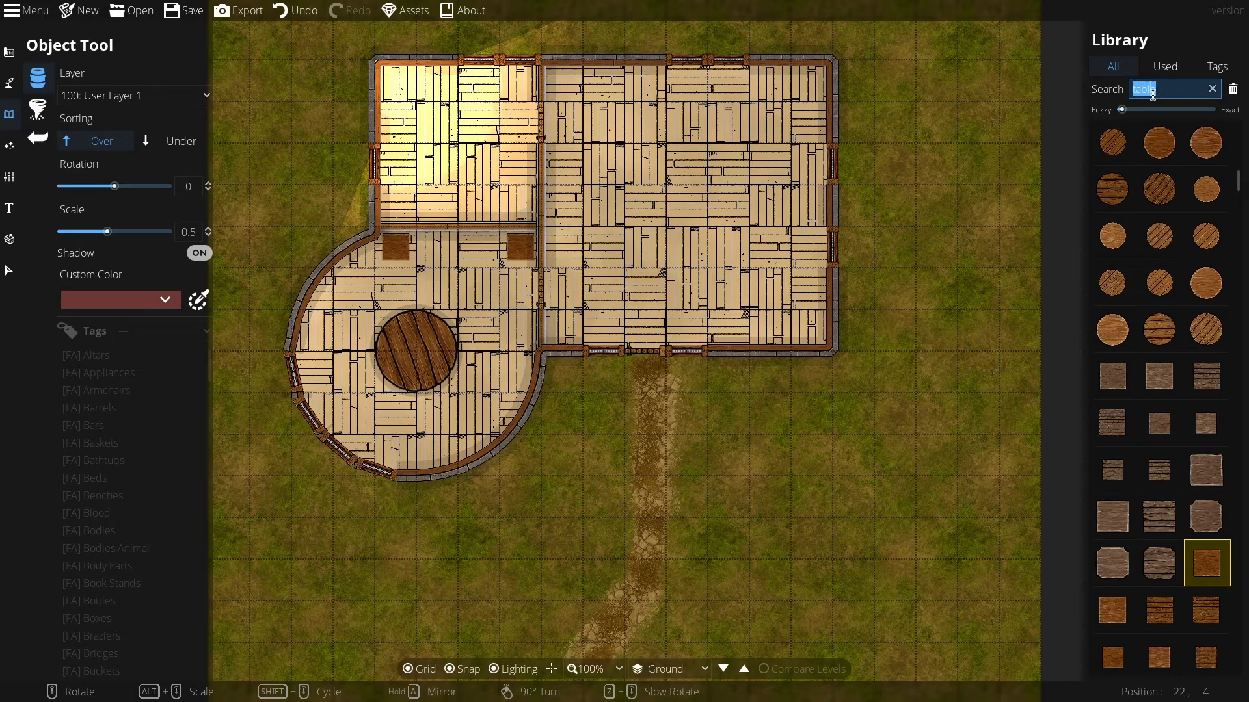
pyautogui.write('chair')
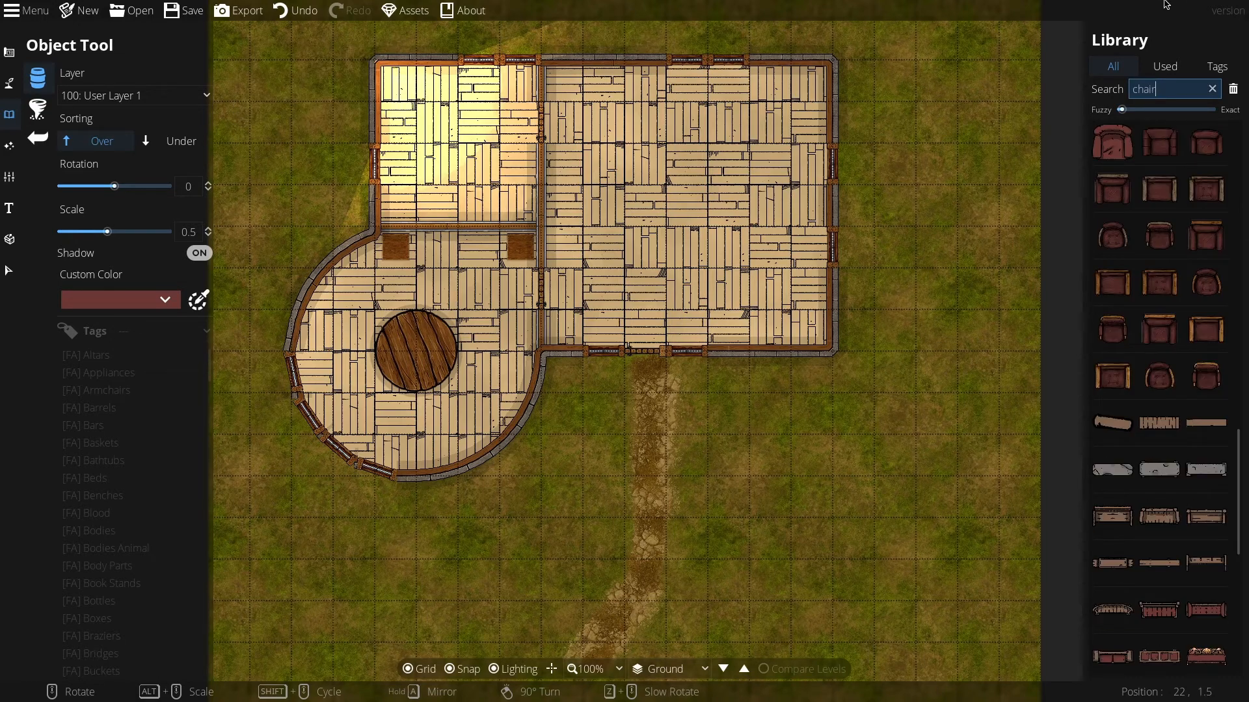
pyautogui.scroll(-3, 1169, 484)
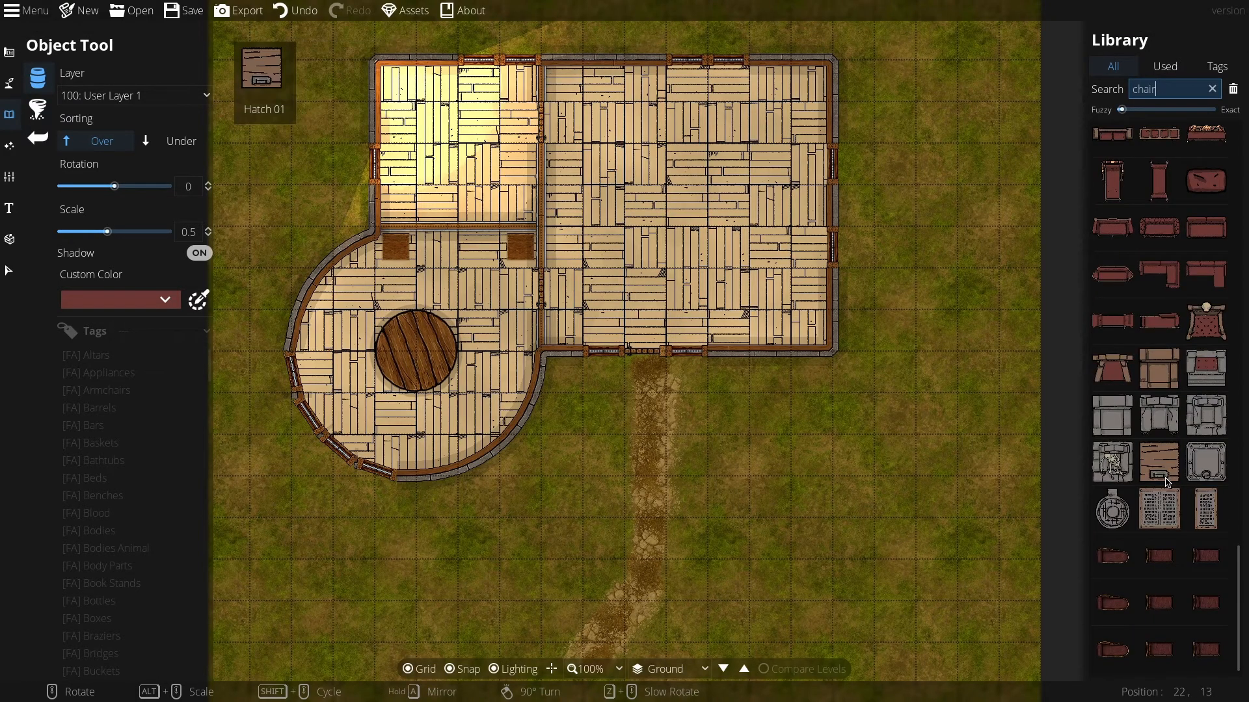
pyautogui.scroll(10, 1166, 233)
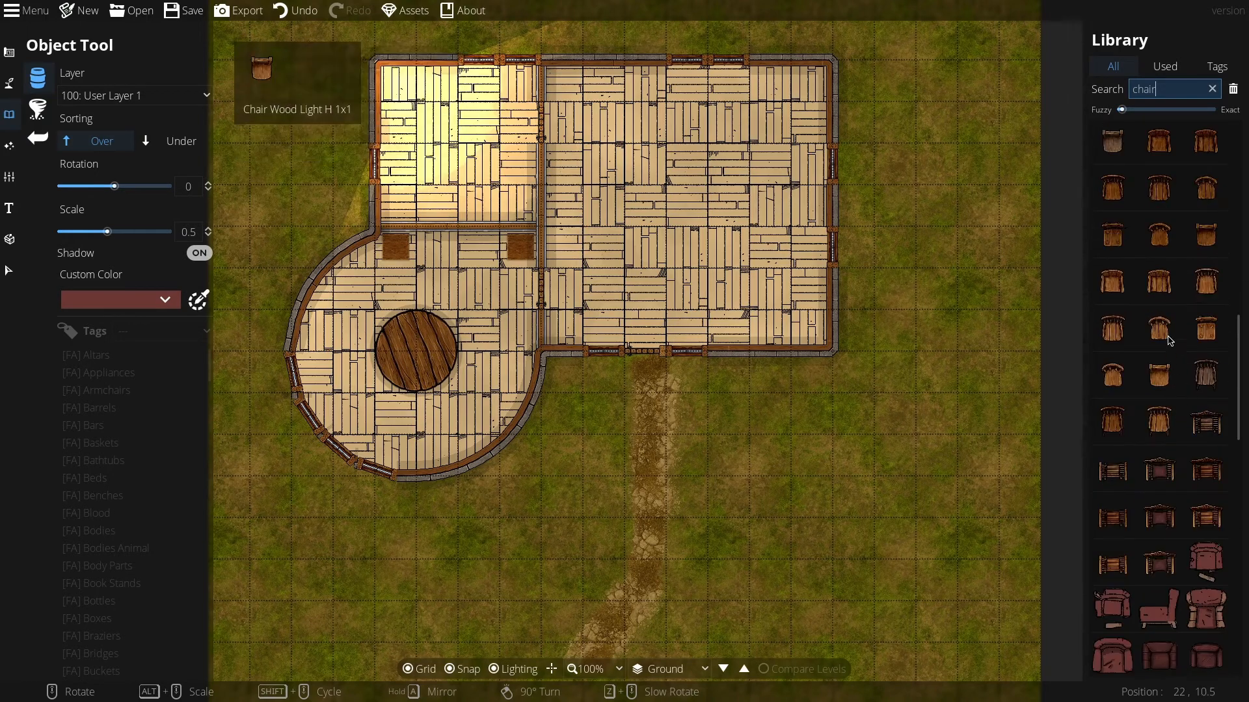
pyautogui.click(1166, 232)
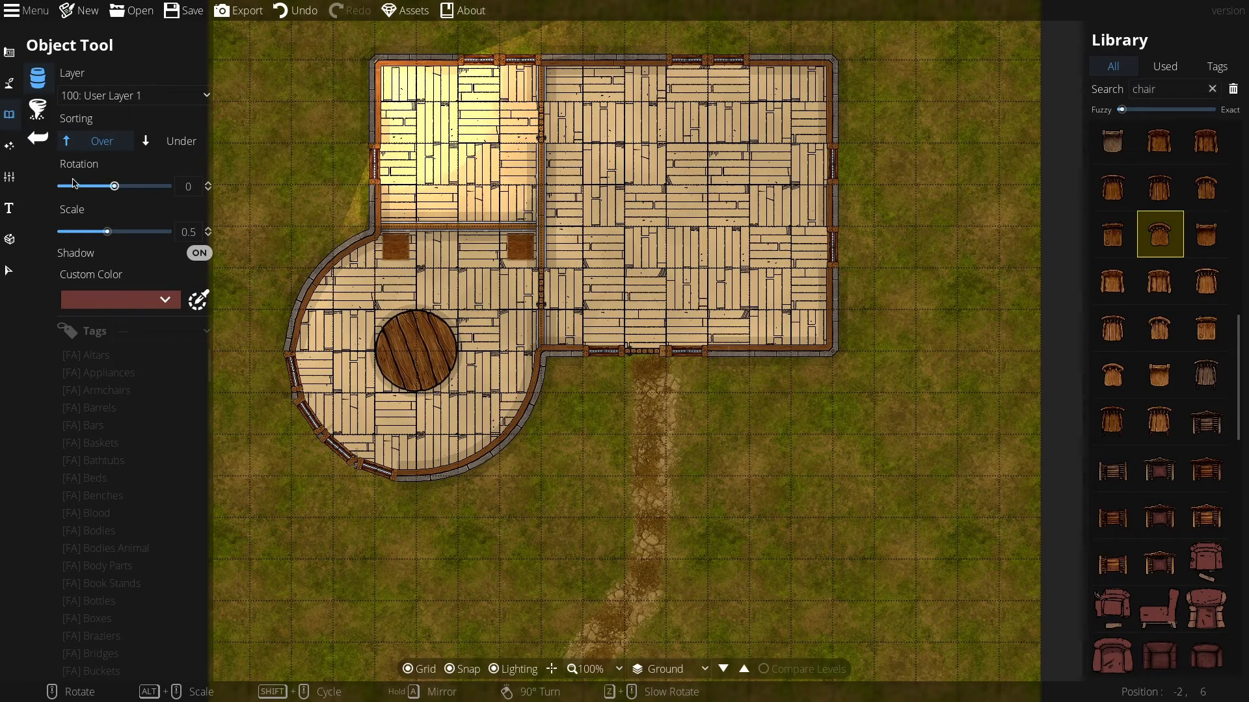
pyautogui.click(172, 141)
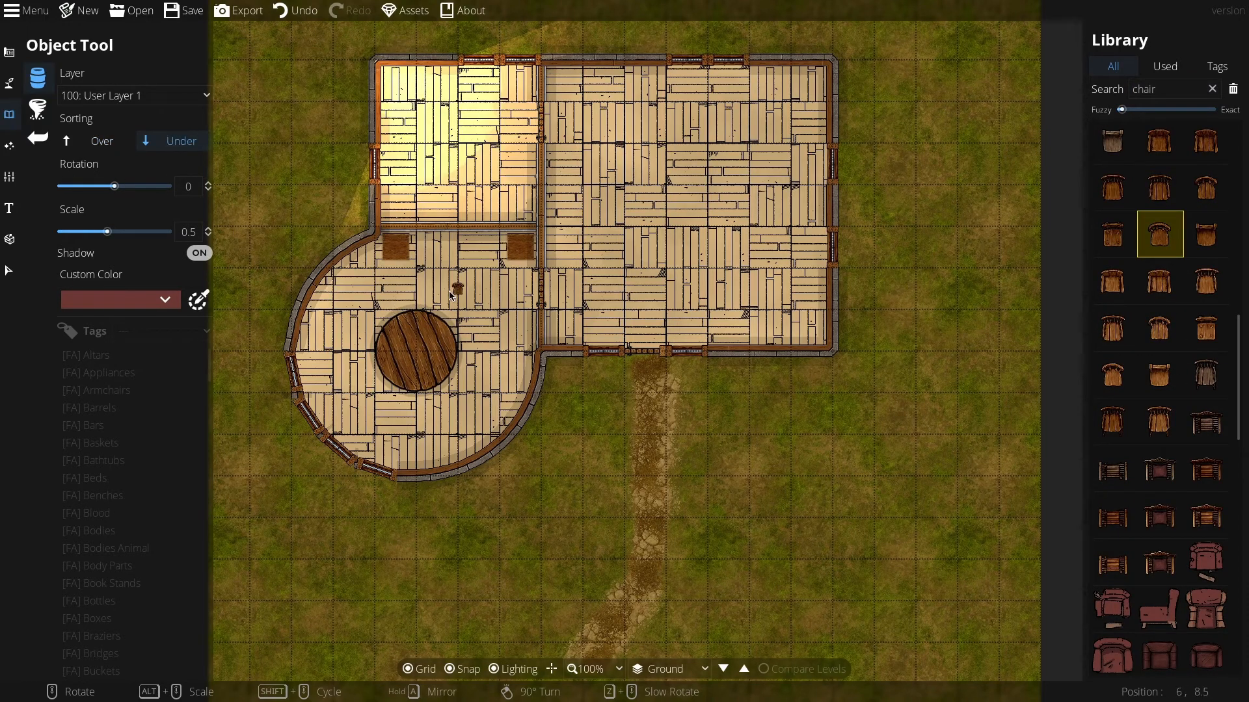
pyautogui.click(183, 233)
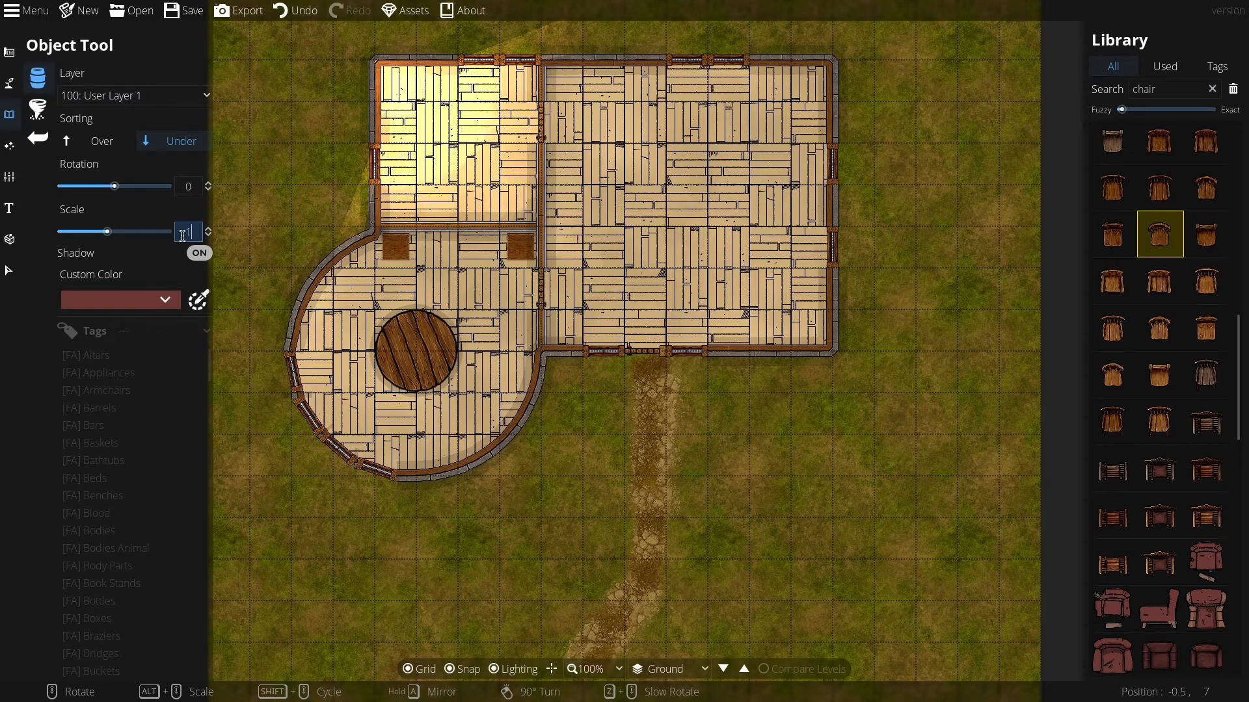
pyautogui.write('1')
pyautogui.press('Return')
# Step: Turn off snapping and place six chairs around the round table, rotating each one to face it
pyautogui.scroll(-1, 398, 309)
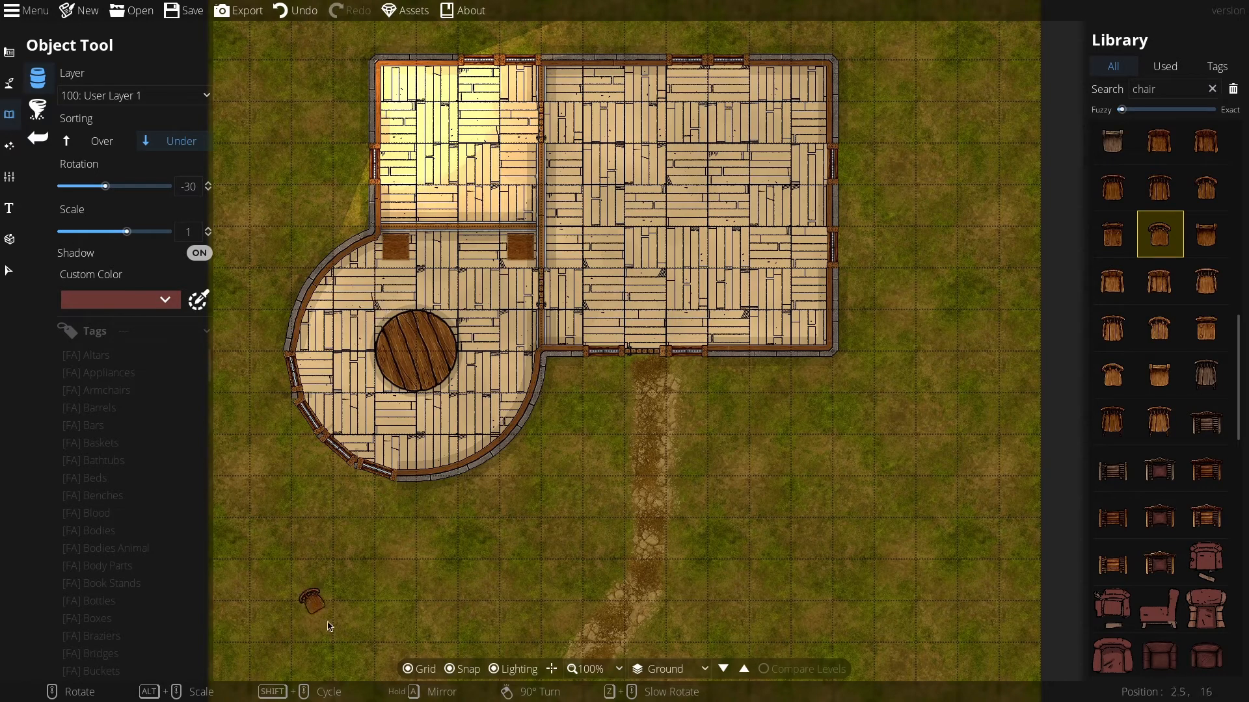
pyautogui.click(458, 670)
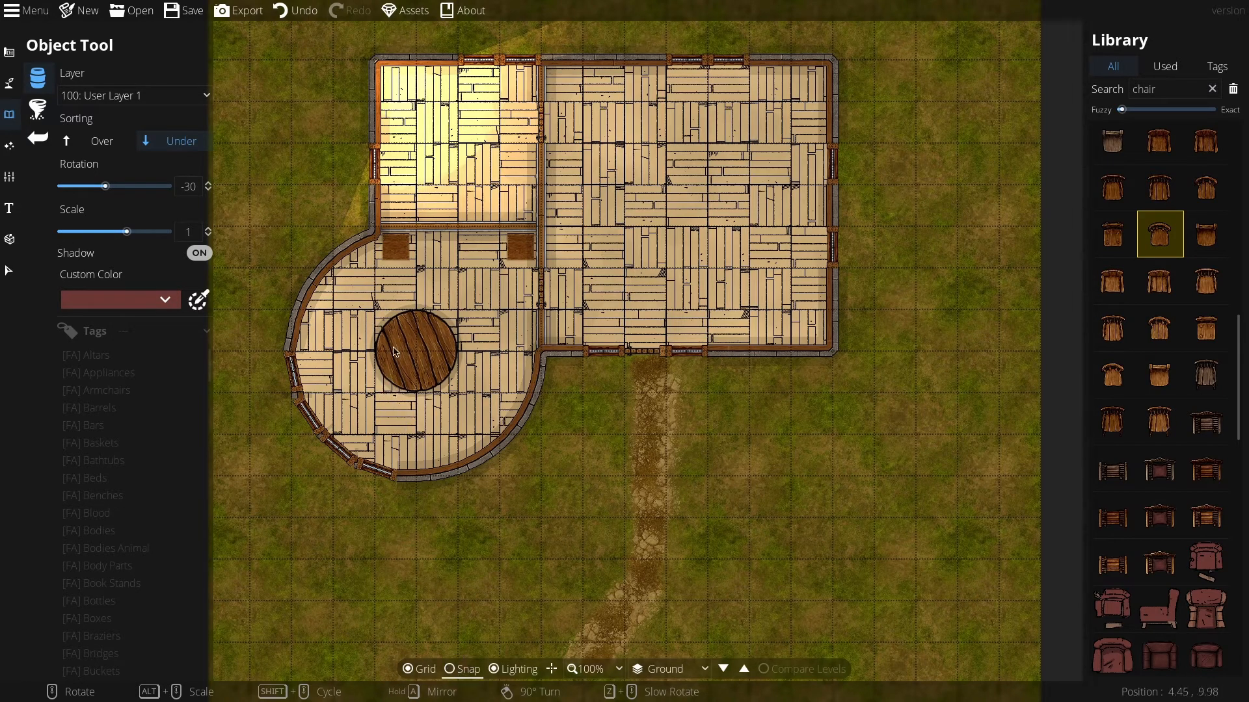
pyautogui.scroll(-2, 382, 315)
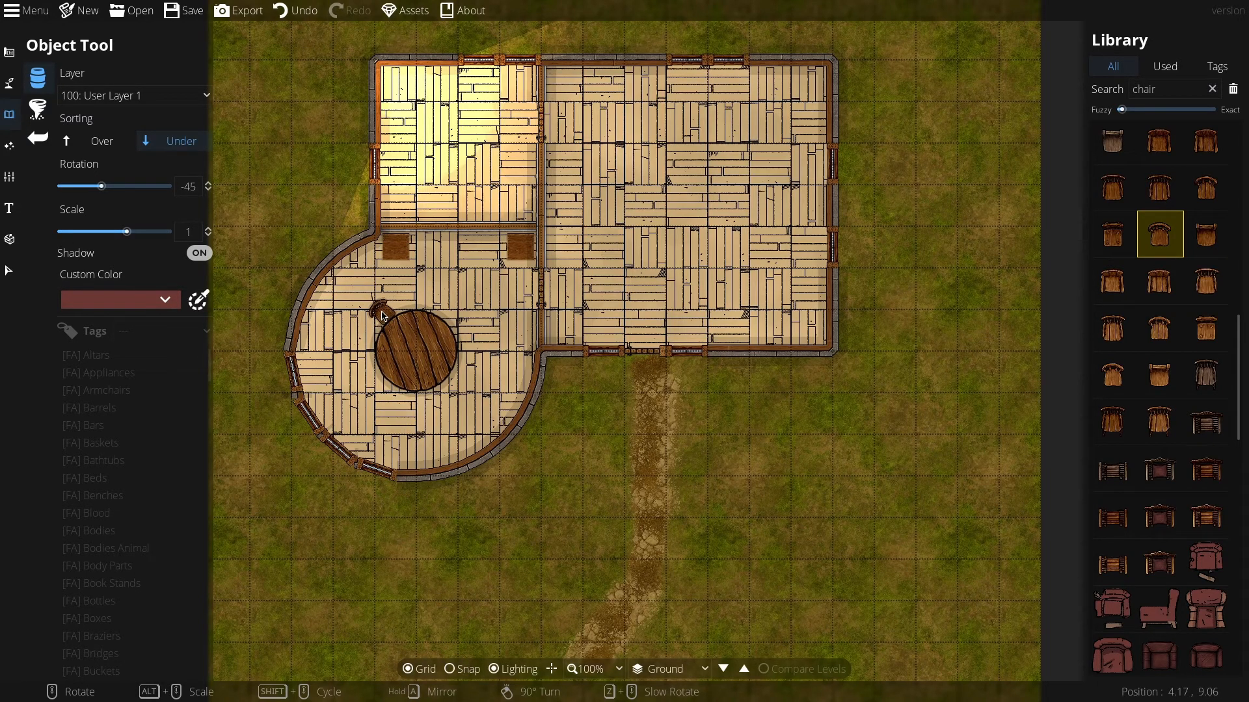
pyautogui.click(385, 320)
pyautogui.scroll(-4, 355, 363)
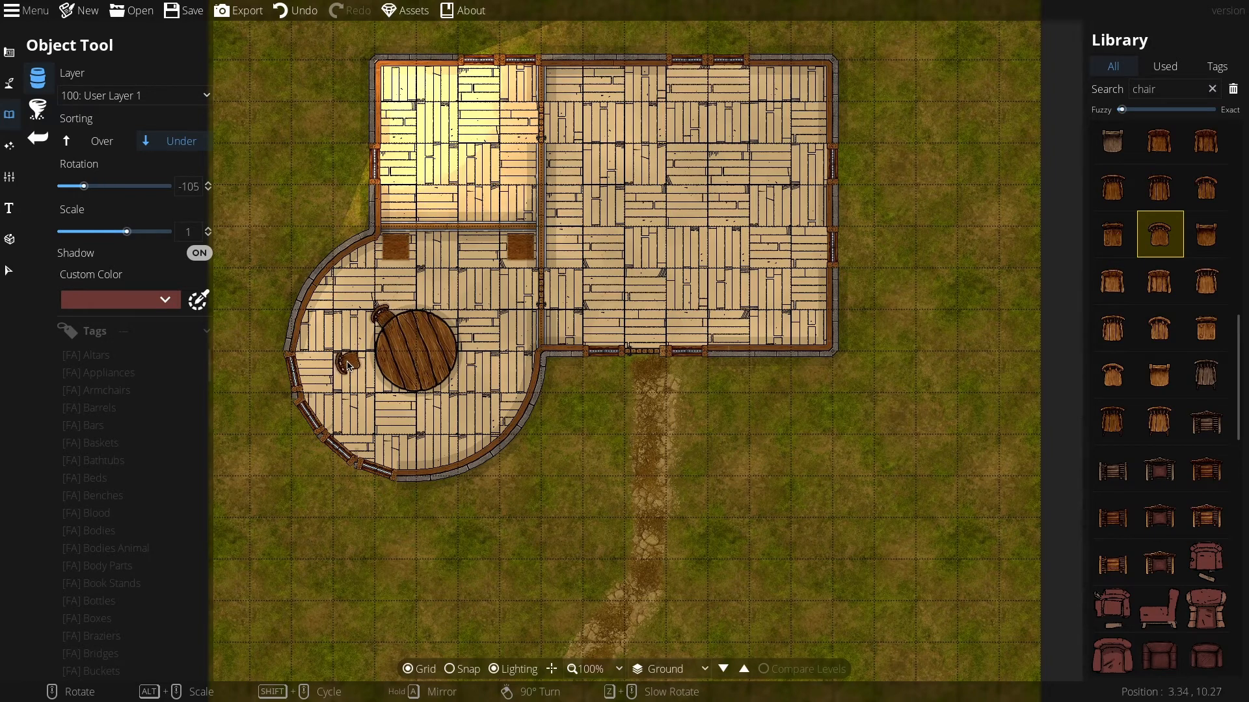
pyautogui.click(366, 373)
pyautogui.scroll(-2, 413, 435)
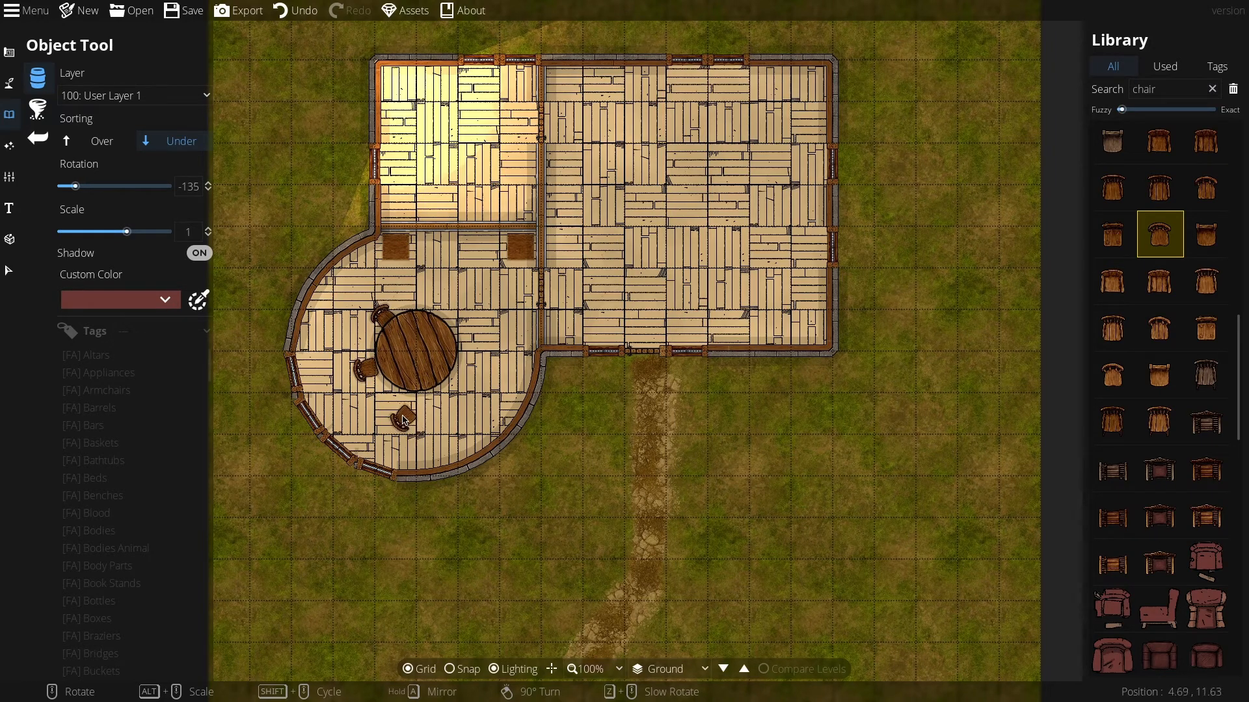
pyautogui.click(401, 403)
pyautogui.scroll(-5, 449, 420)
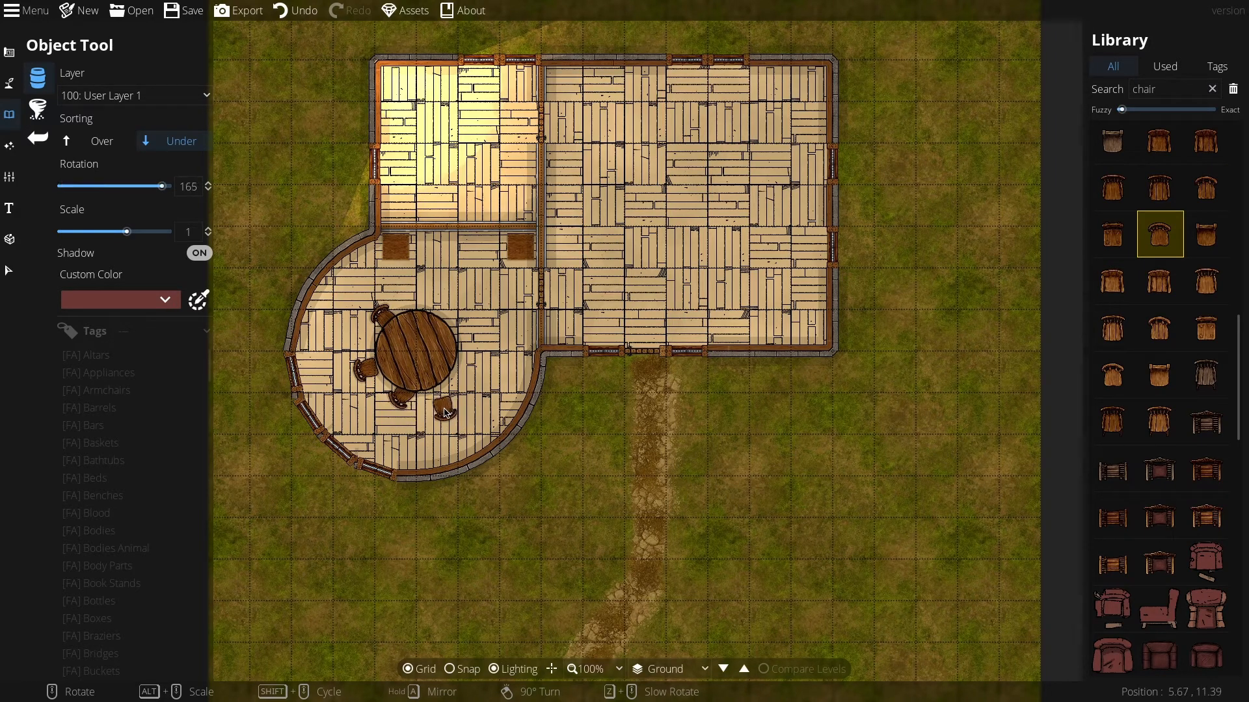
pyautogui.click(441, 398)
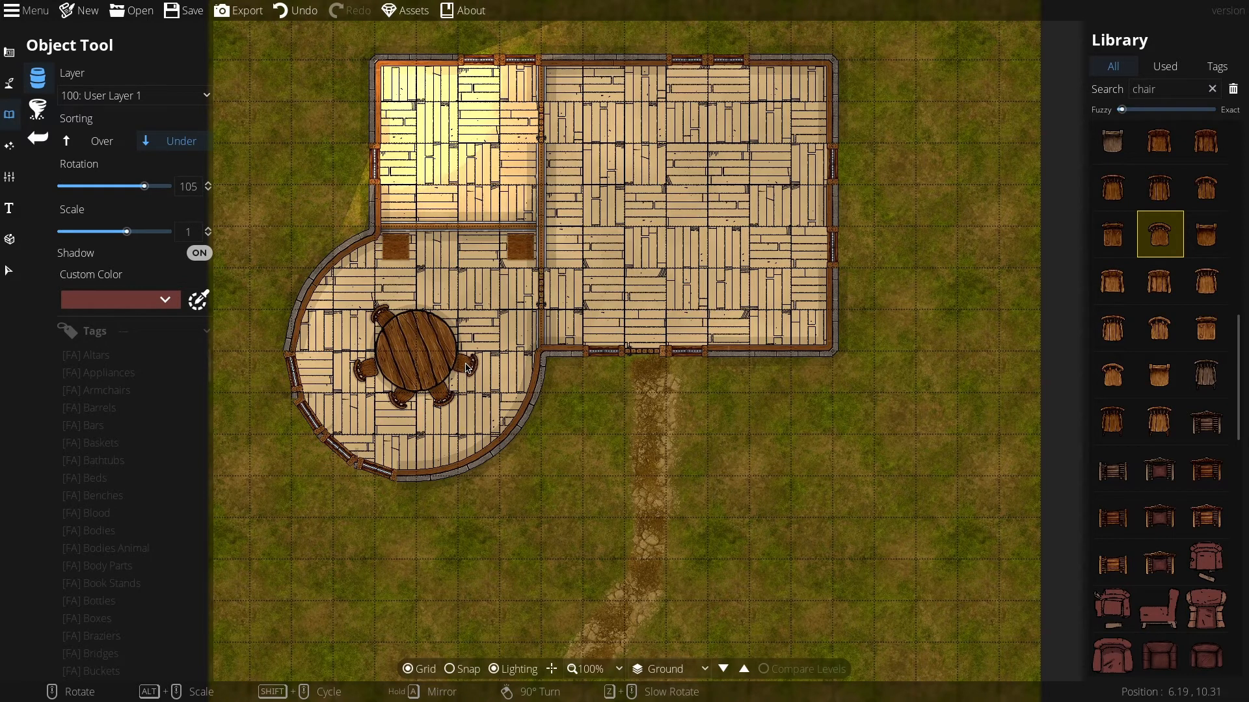
pyautogui.scroll(-3, 467, 366)
pyautogui.click(466, 338)
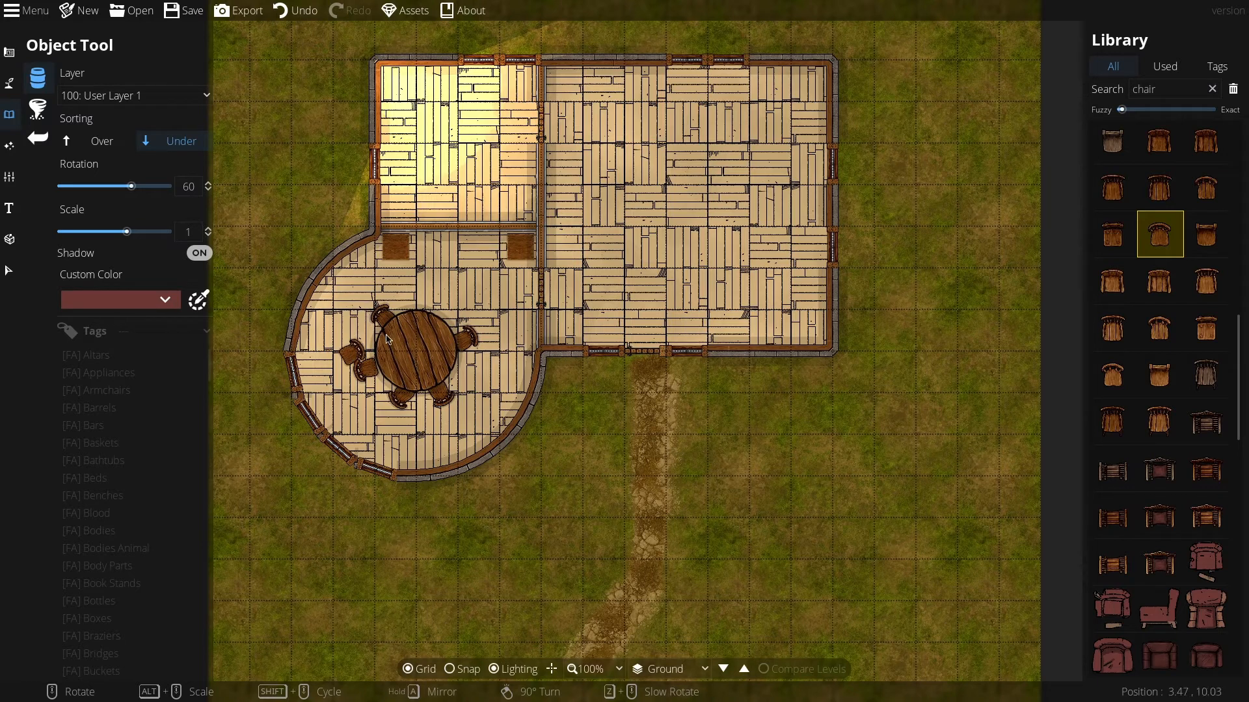
pyautogui.scroll(-1, 432, 312)
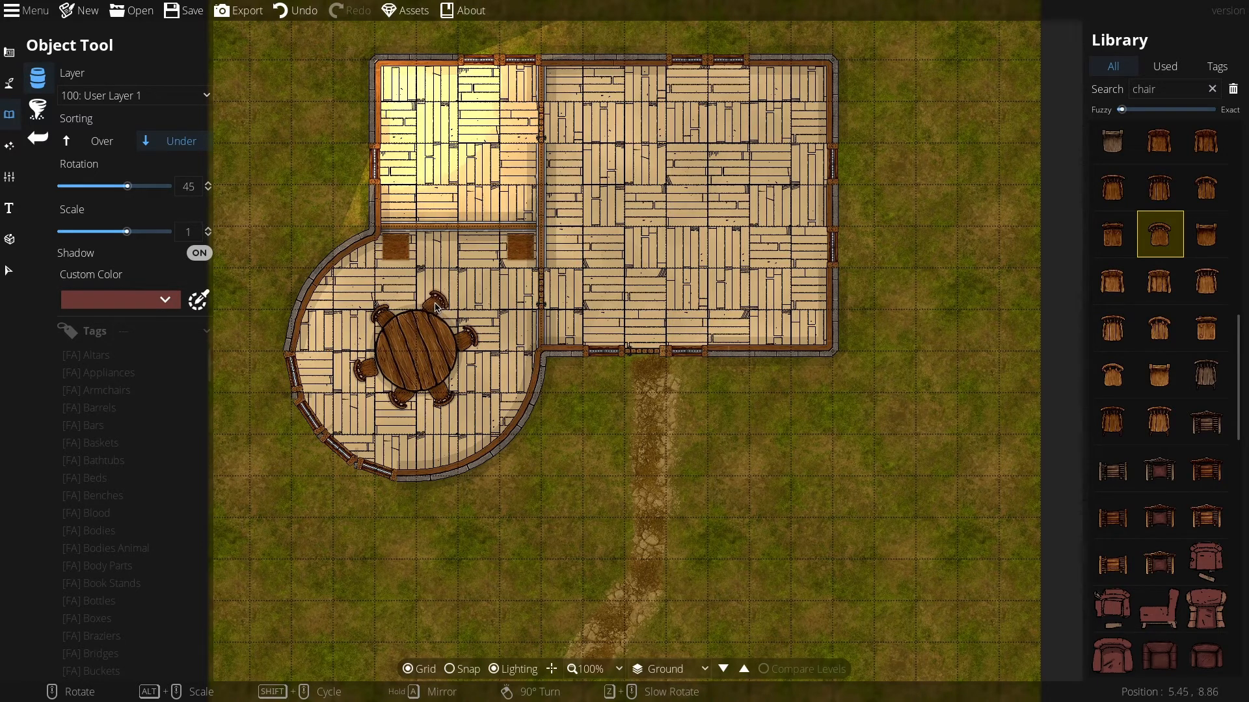
pyautogui.click(434, 311)
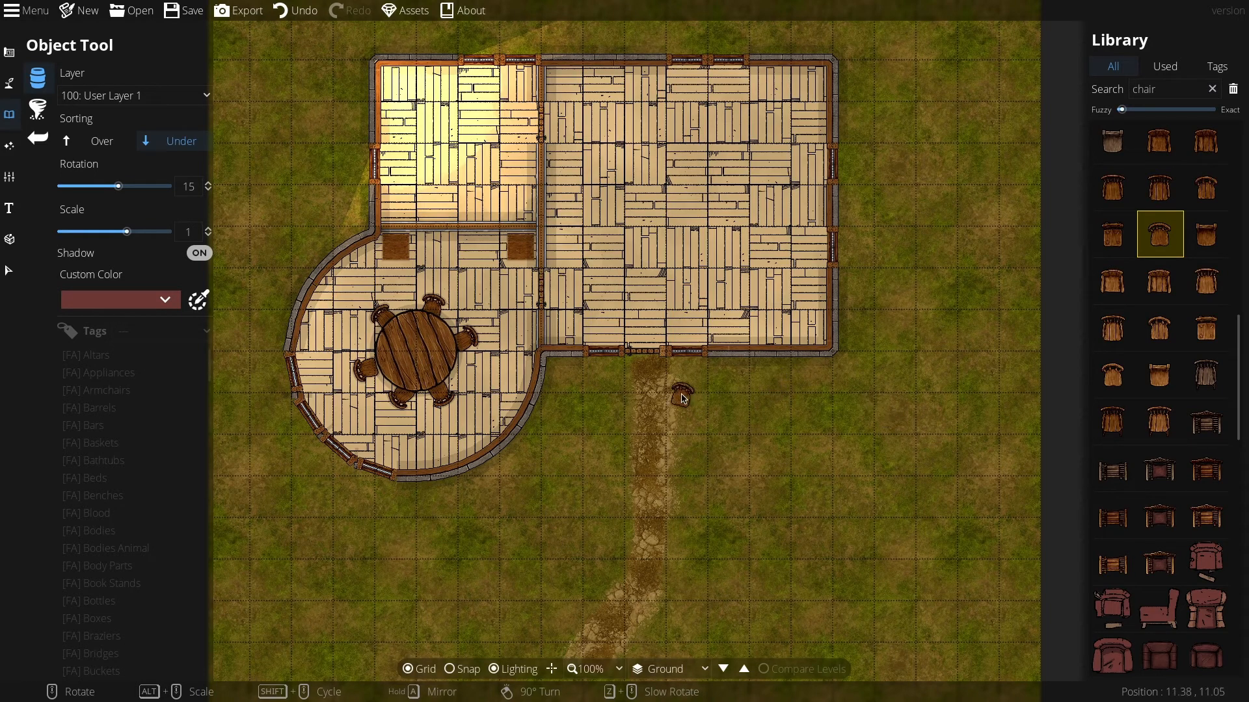
# Step: Switch to User Layer 2, search the library for flower, and place flower bowls on the round table
pyautogui.click(126, 97)
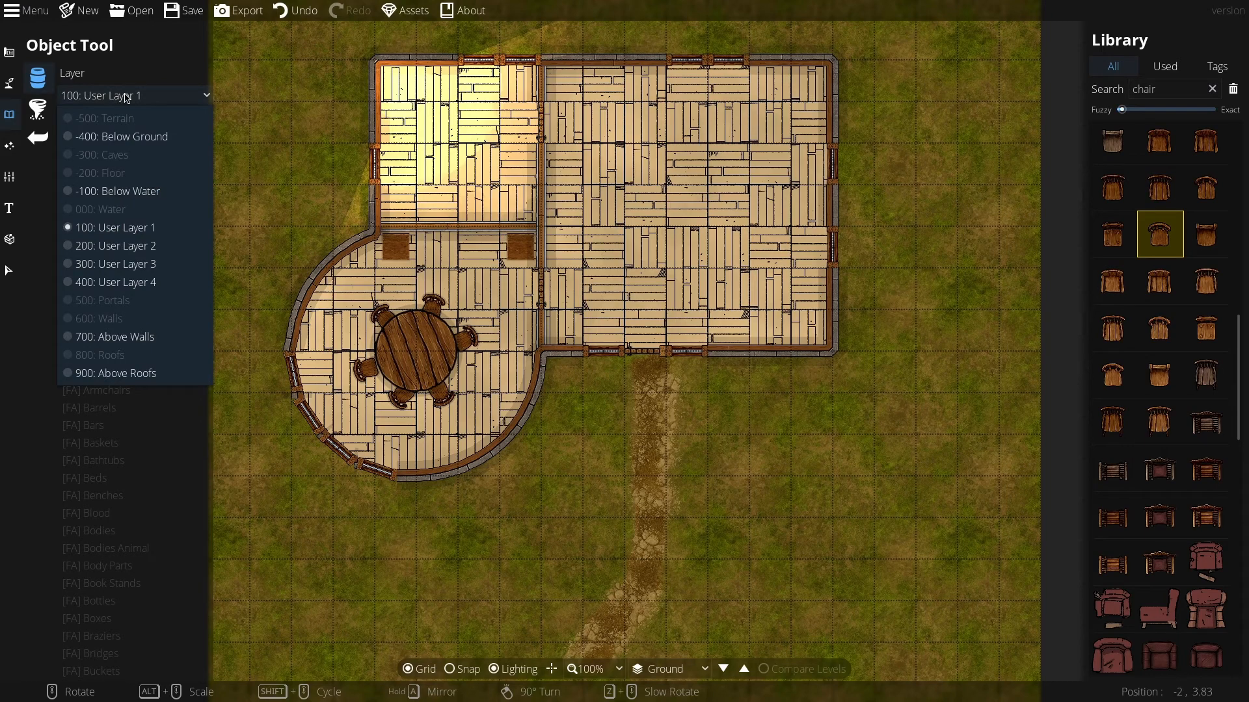
pyautogui.click(132, 247)
pyautogui.doubleClick(1139, 87)
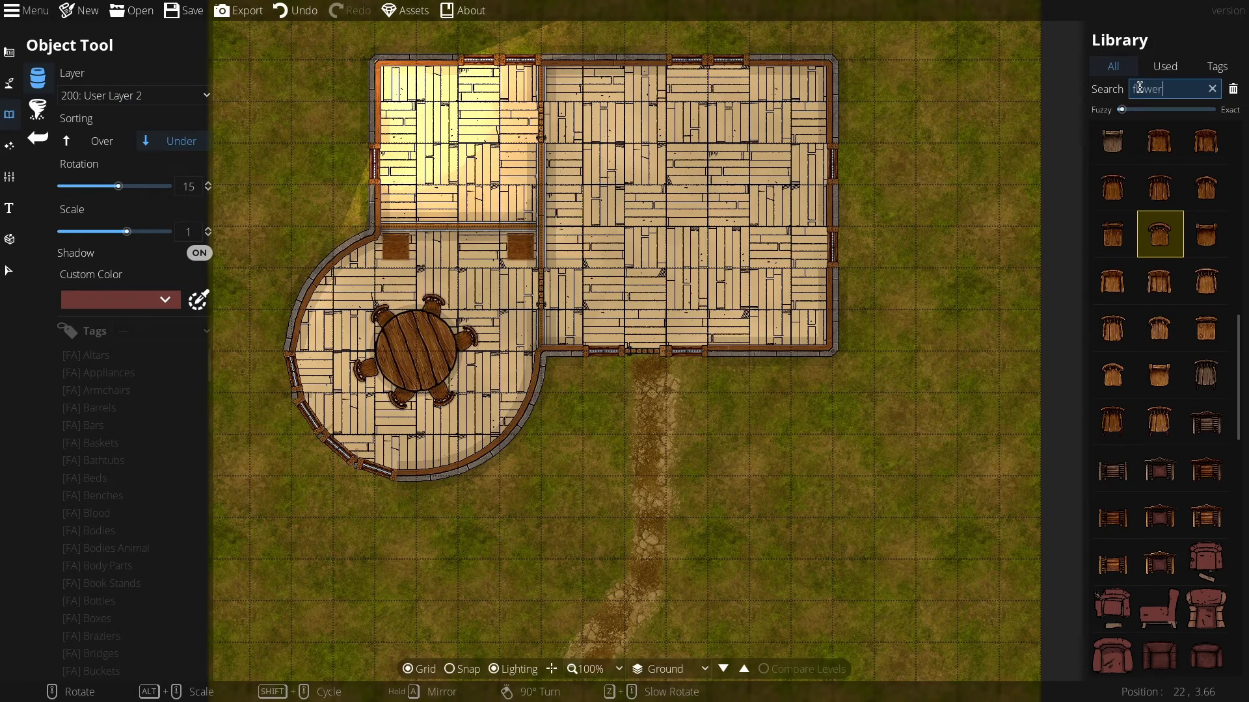
pyautogui.scroll(-5, 1166, 402)
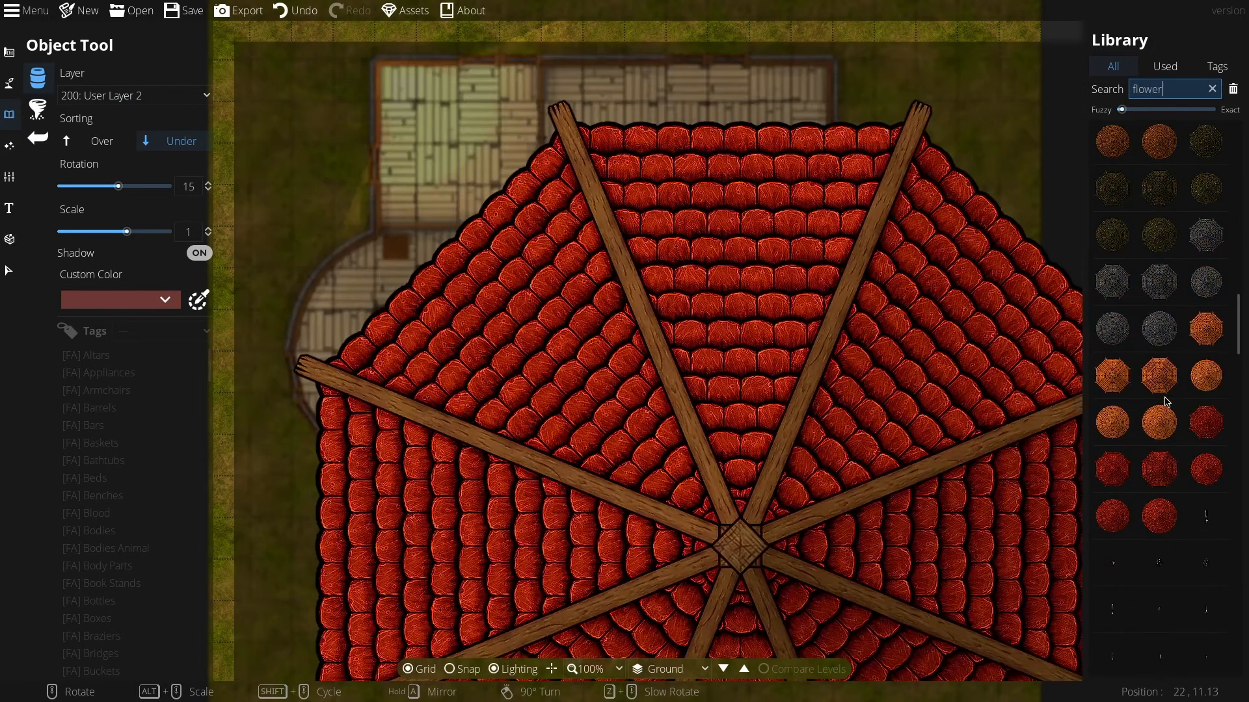
pyautogui.scroll(-10, 1166, 402)
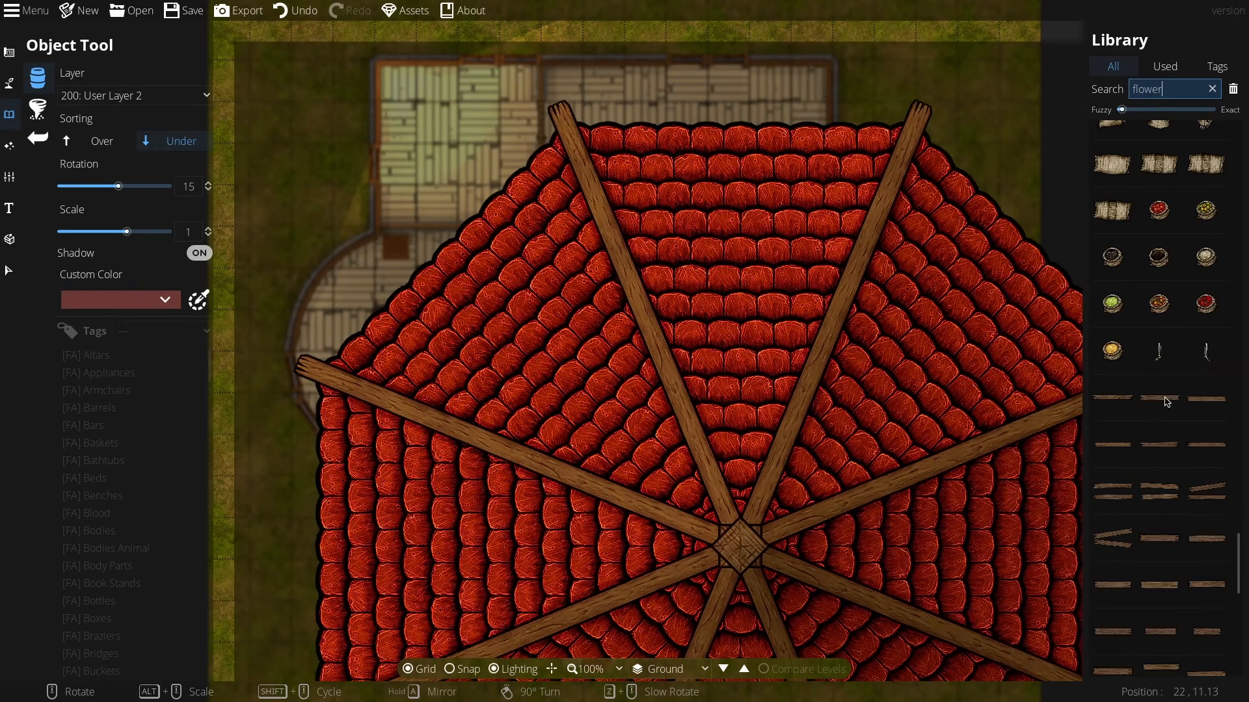
pyautogui.scroll(-3, 1166, 402)
pyautogui.scroll(3, 1166, 402)
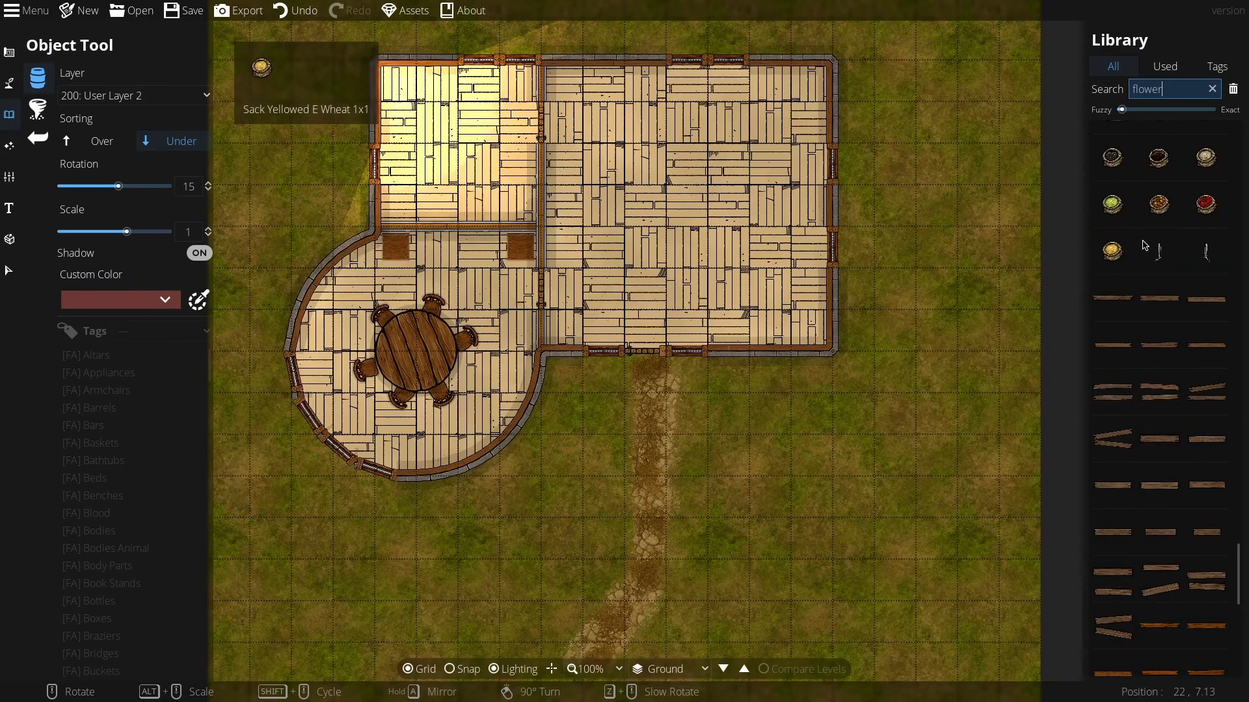
pyautogui.click(1207, 157)
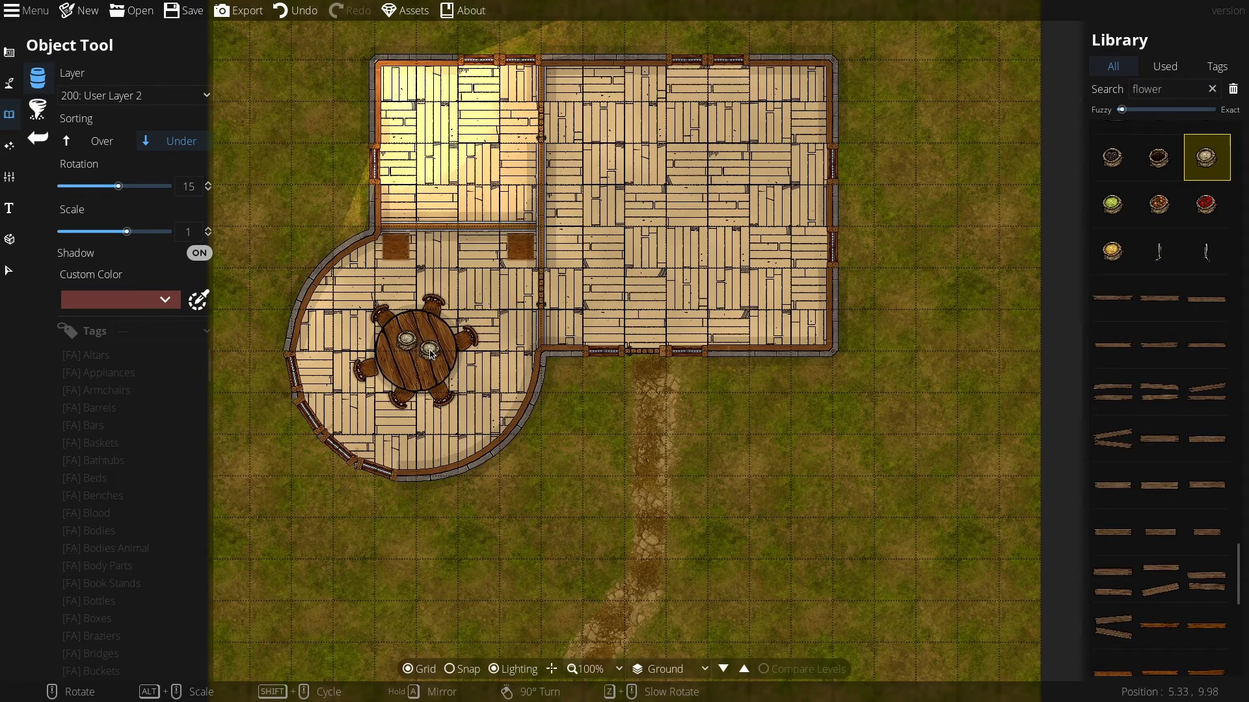
pyautogui.click(1113, 204)
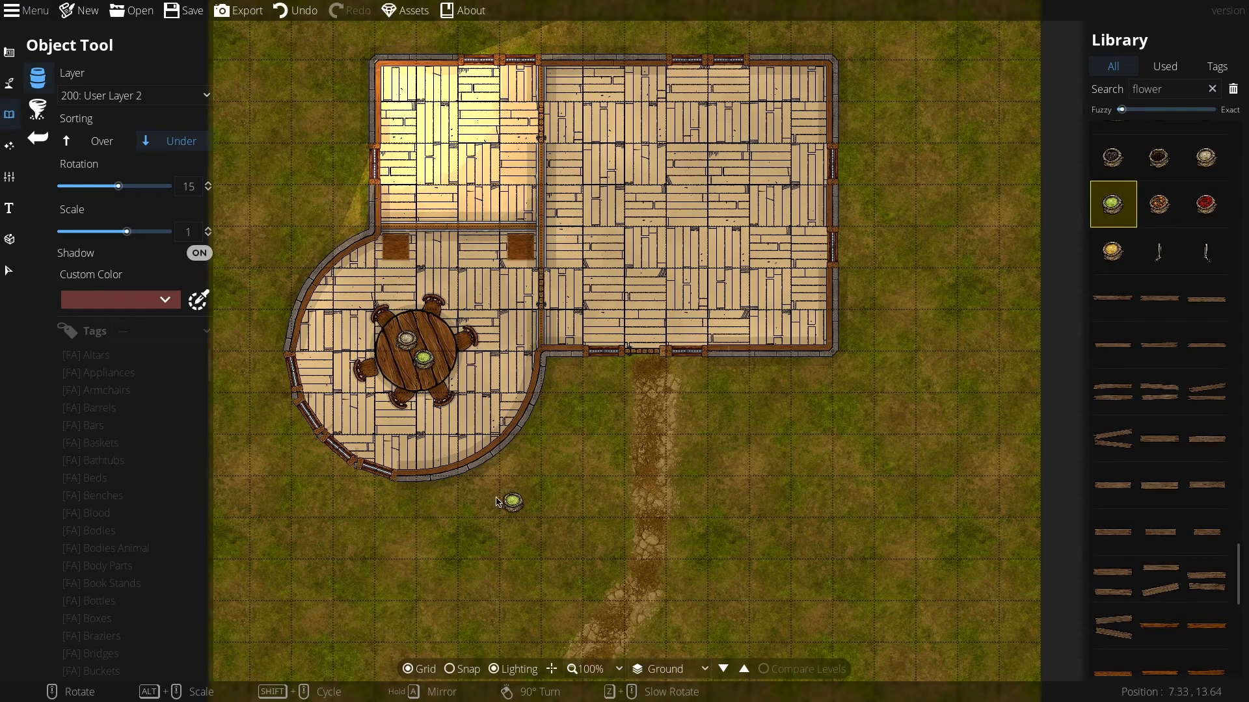
pyautogui.click(510, 390)
# Step: Switch back to User Layer 1, search for step, and place wooden steps outside the front door at rotation 0
pyautogui.click(128, 100)
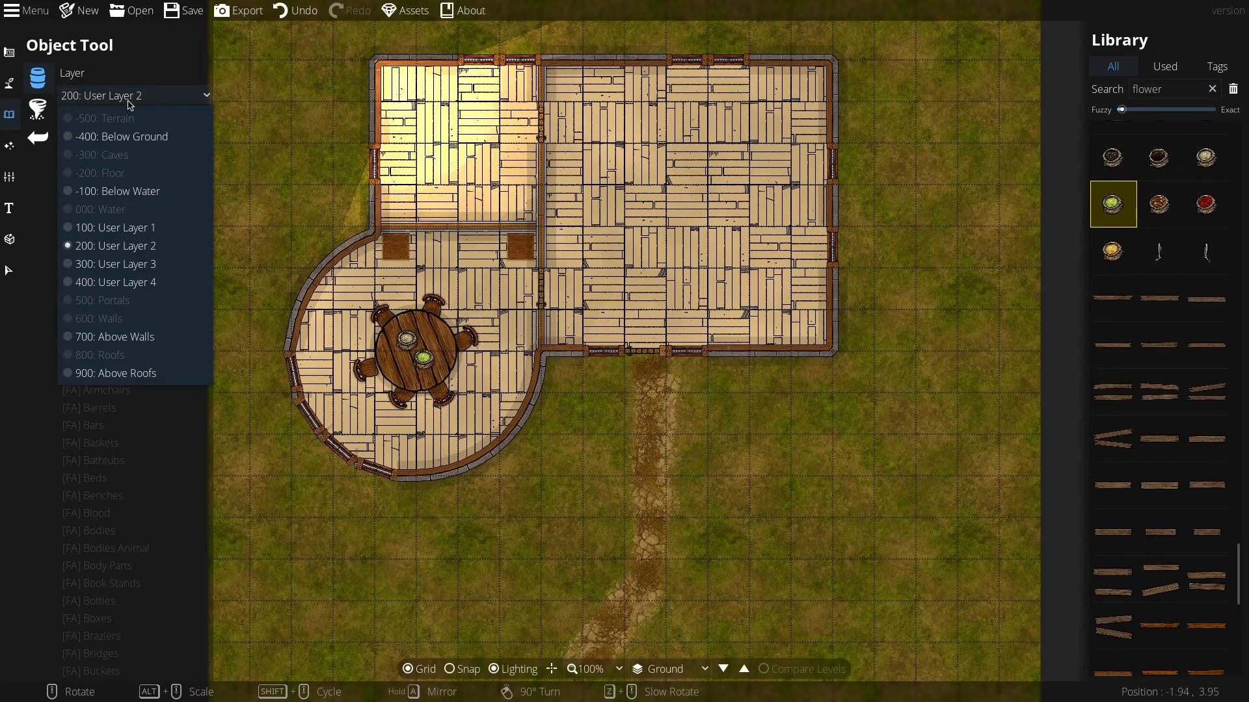
pyautogui.click(121, 228)
pyautogui.click(36, 110)
pyautogui.click(34, 113)
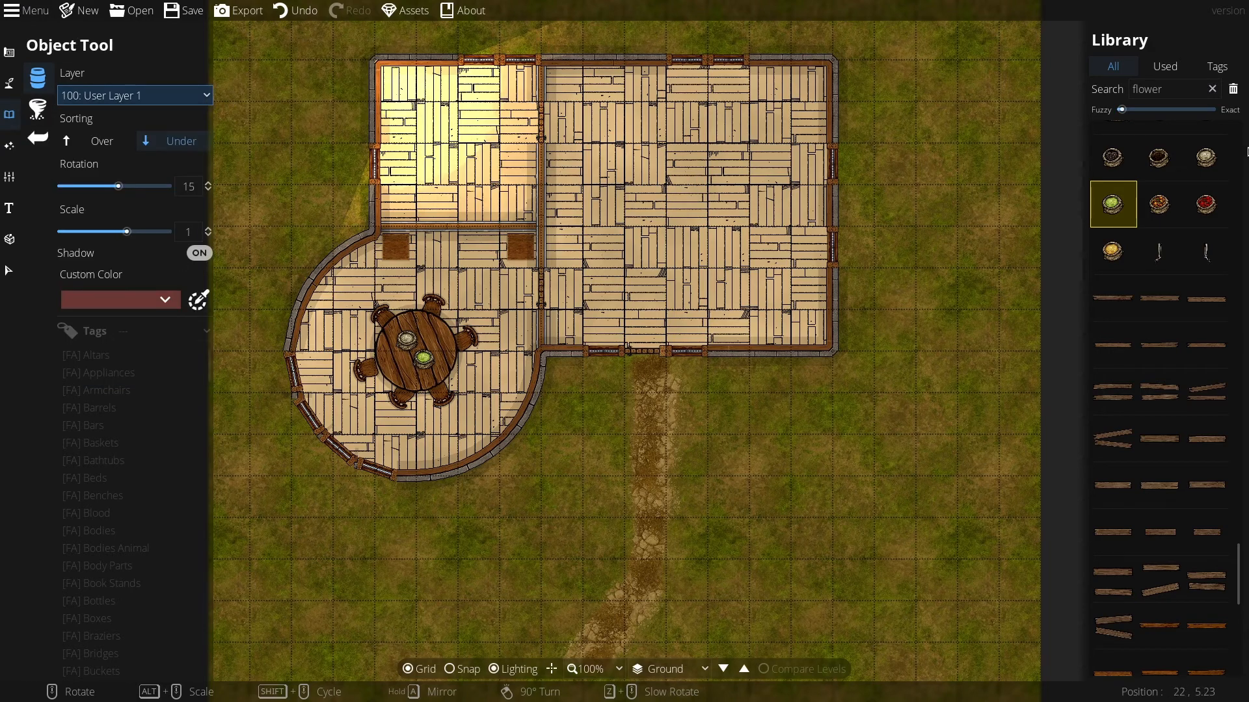
pyautogui.click(1154, 93)
pyautogui.doubleClick(1154, 91)
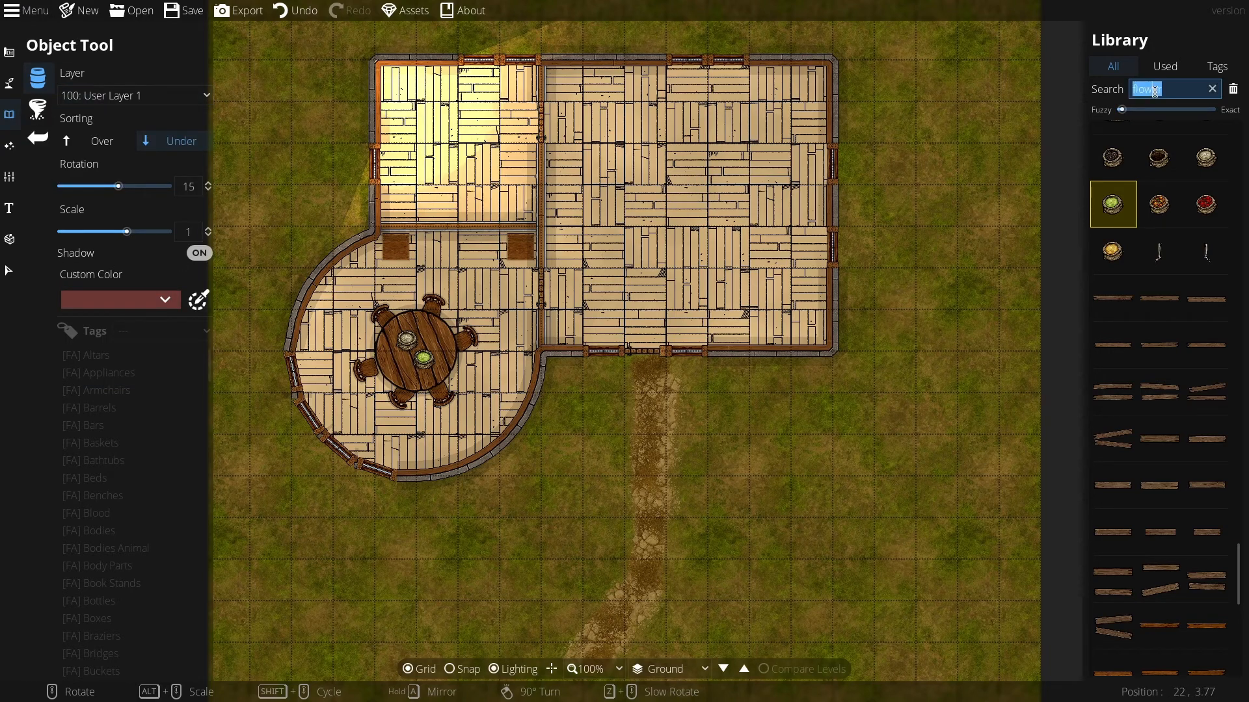
pyautogui.write('step')
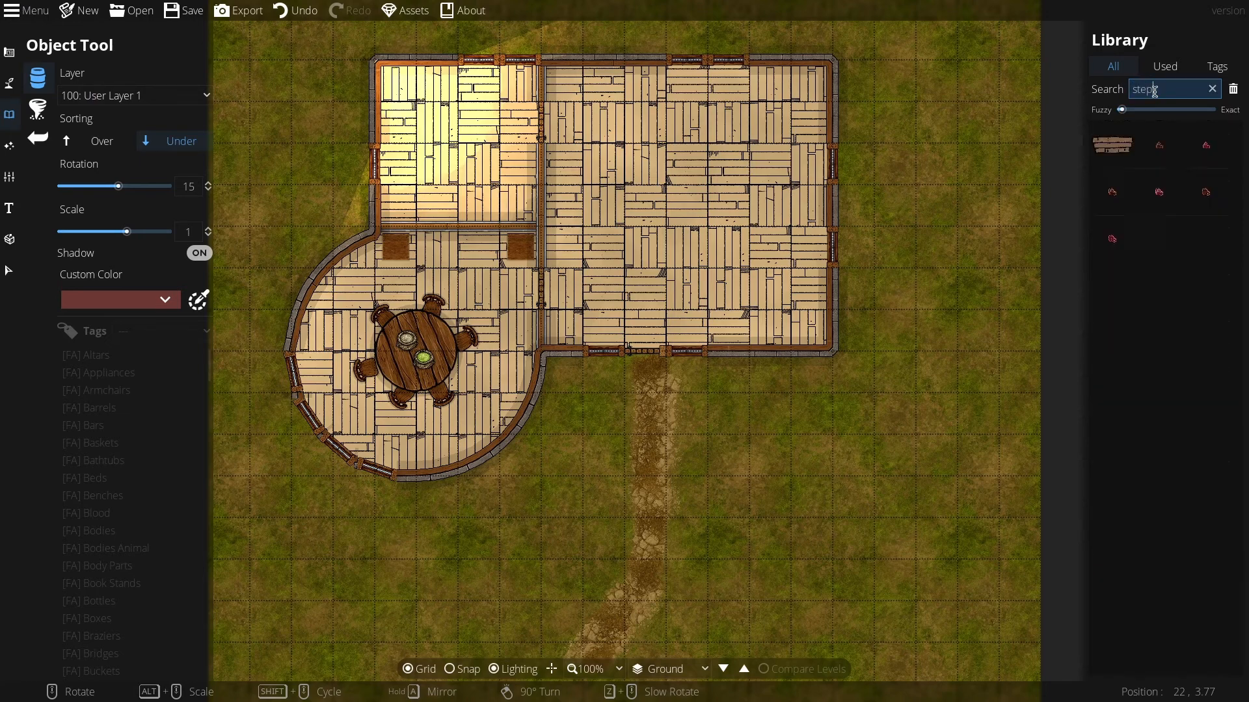
pyautogui.click(1113, 145)
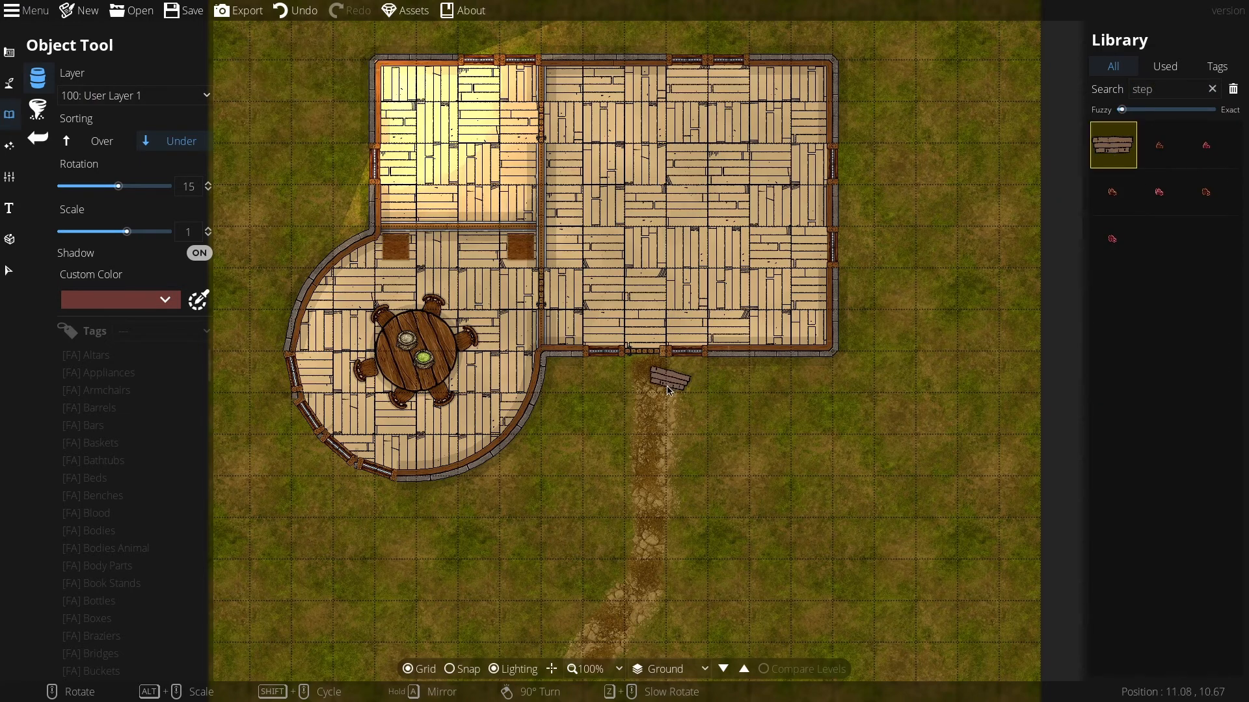
pyautogui.scroll(-2, 664, 390)
pyautogui.scroll(1, 652, 375)
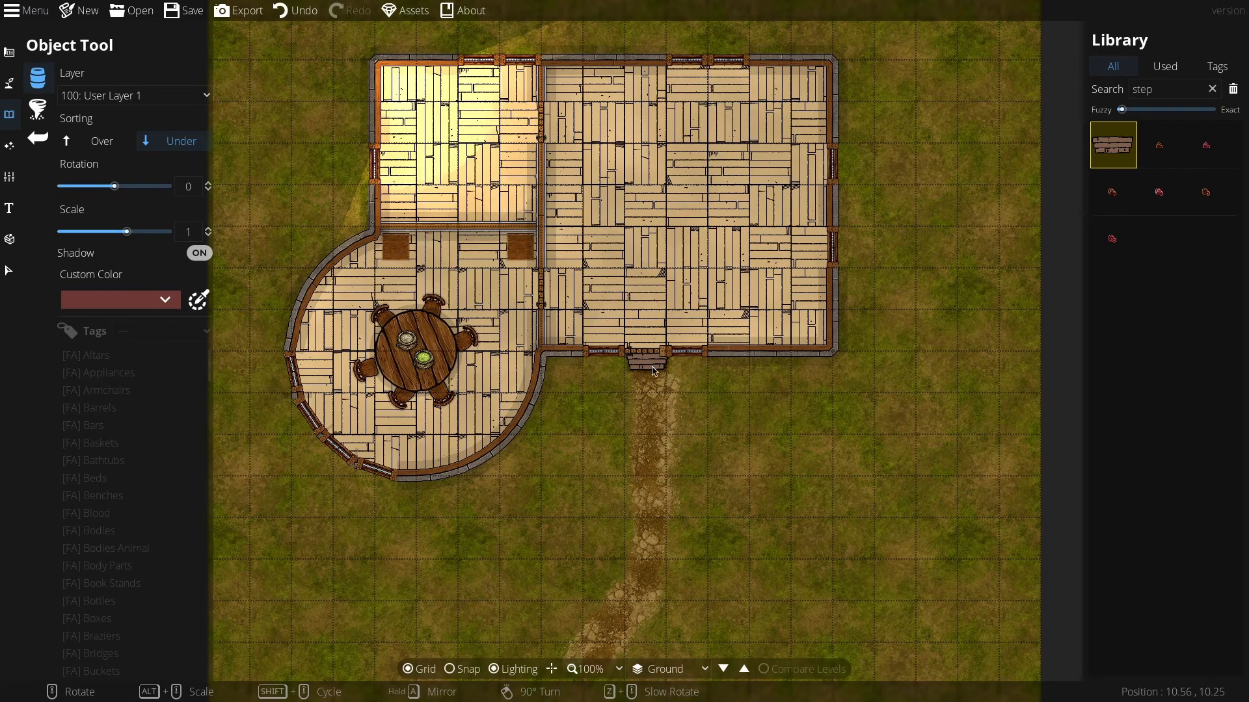
pyautogui.click(654, 371)
pyautogui.click(590, 669)
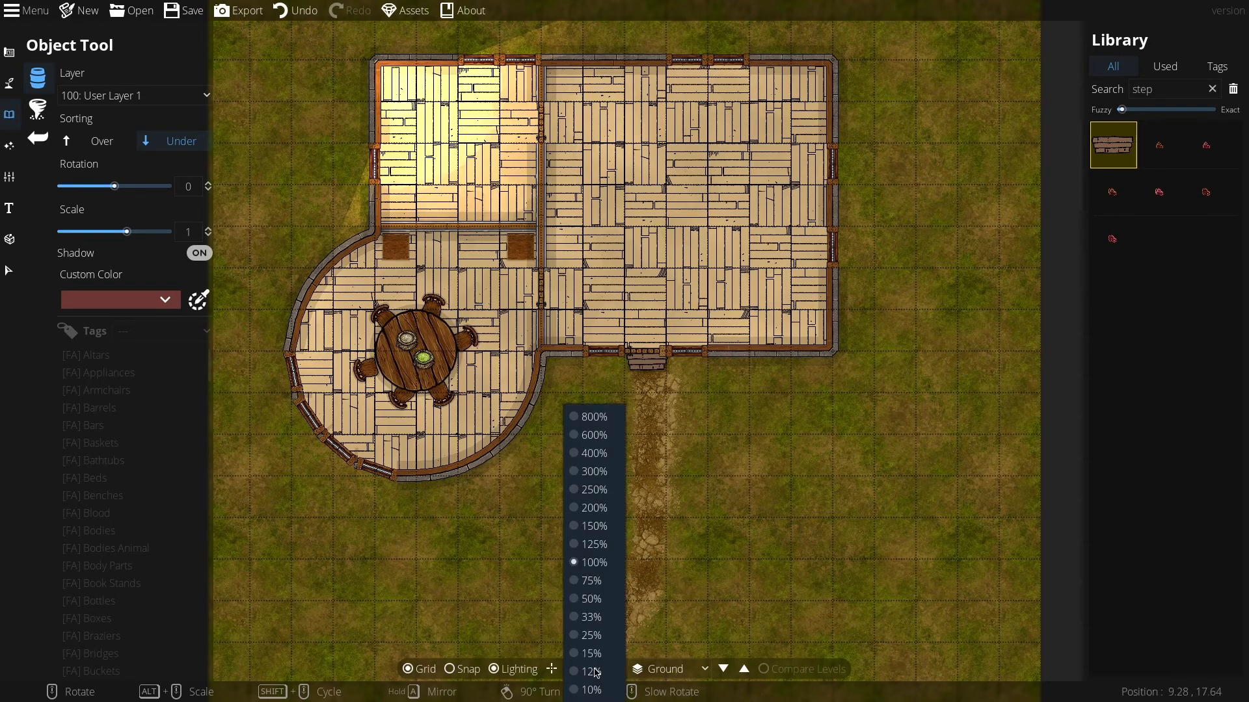
pyautogui.click(591, 581)
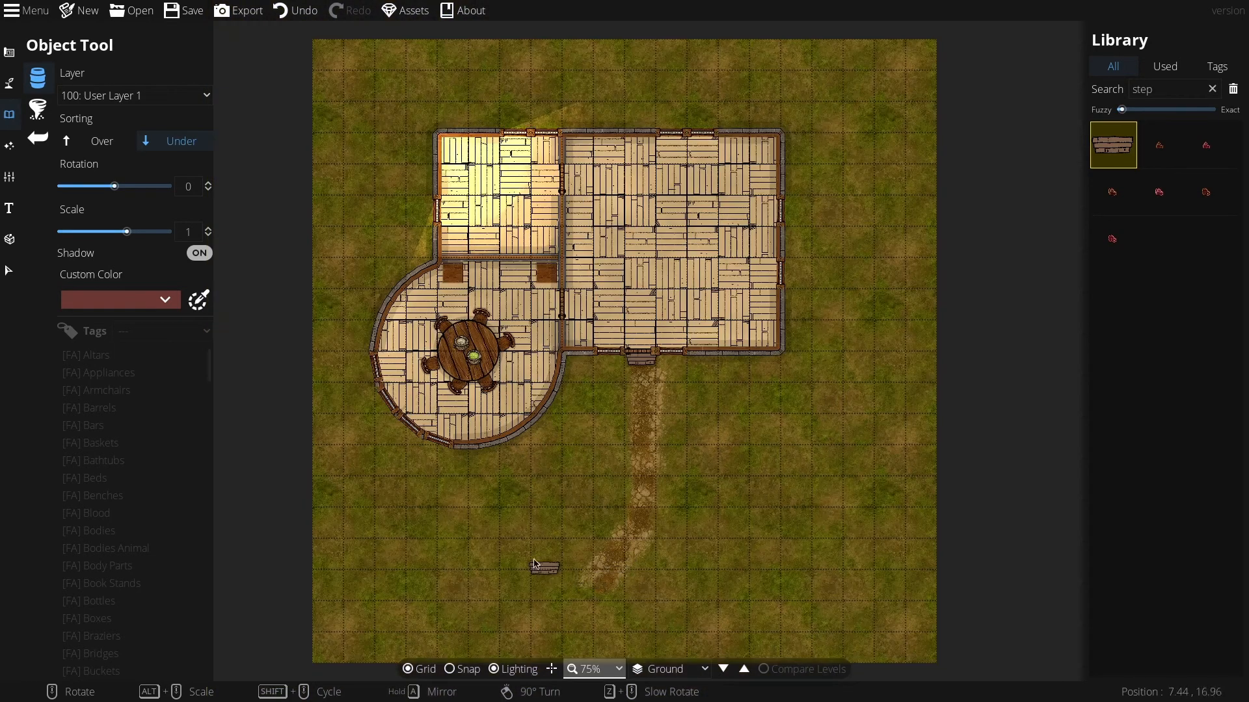